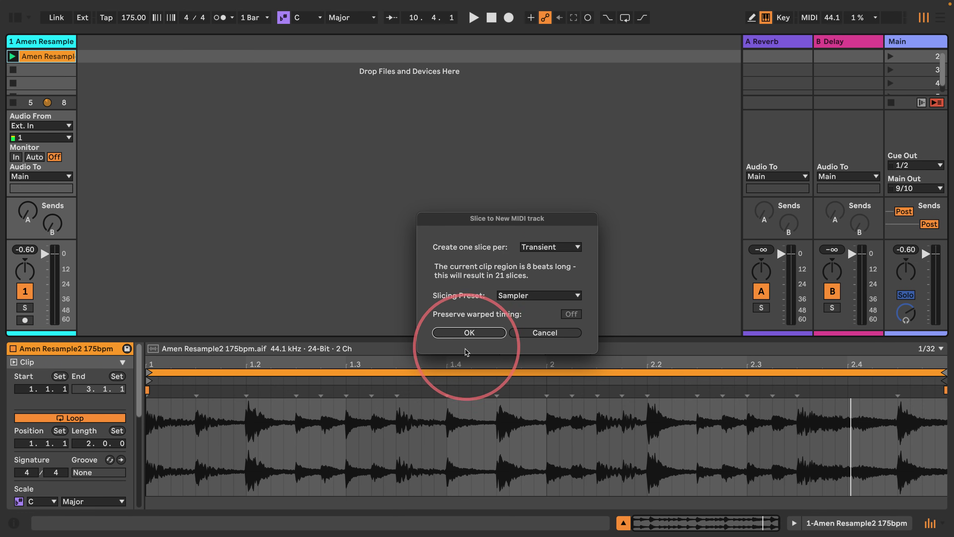
Slice the Amen break clip to a new MIDI track per transient using the Sampler preset, and delete the original audio track
left_click(457, 333)
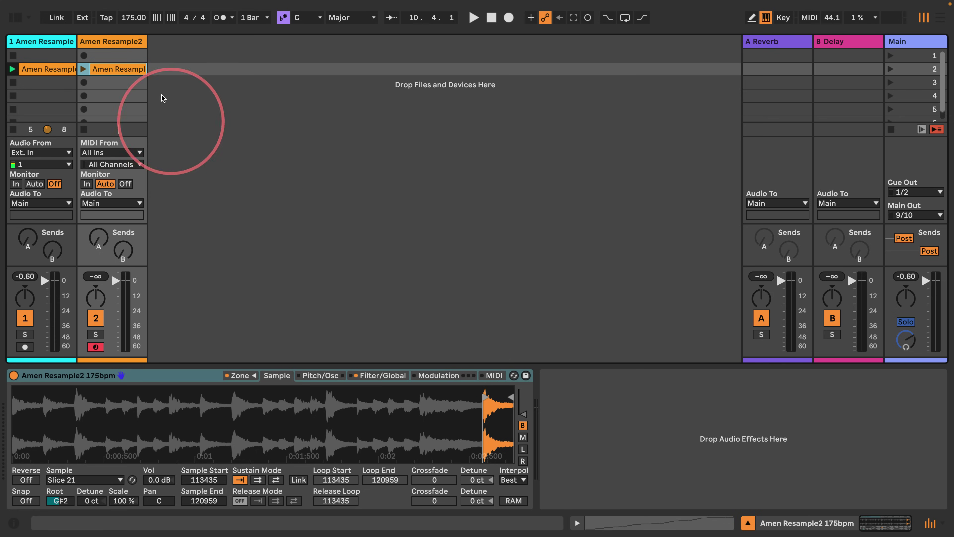
left_click(43, 41)
key("Delete")
Open the sliced MIDI clip's notes together with the Sampler device and enlarge the note editor
left_click(48, 70)
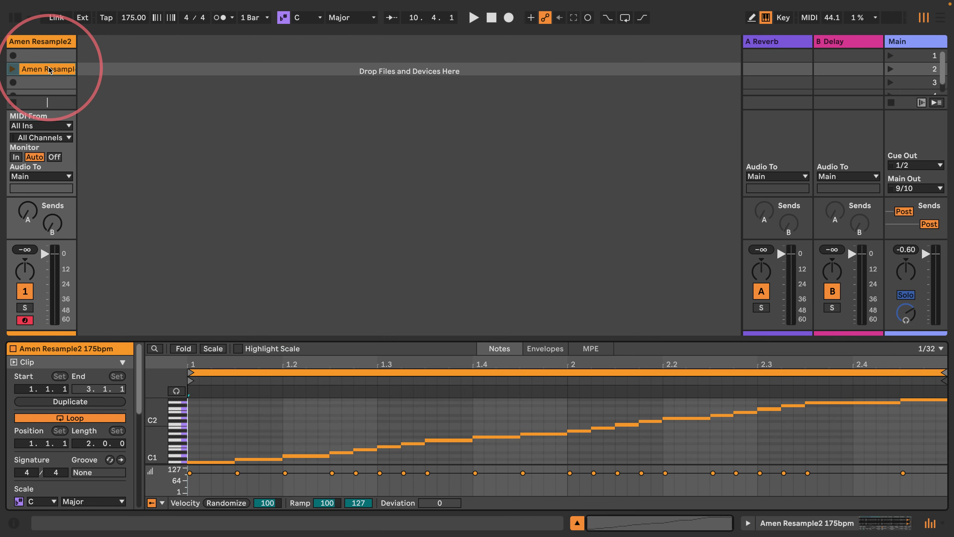
left_click(747, 522)
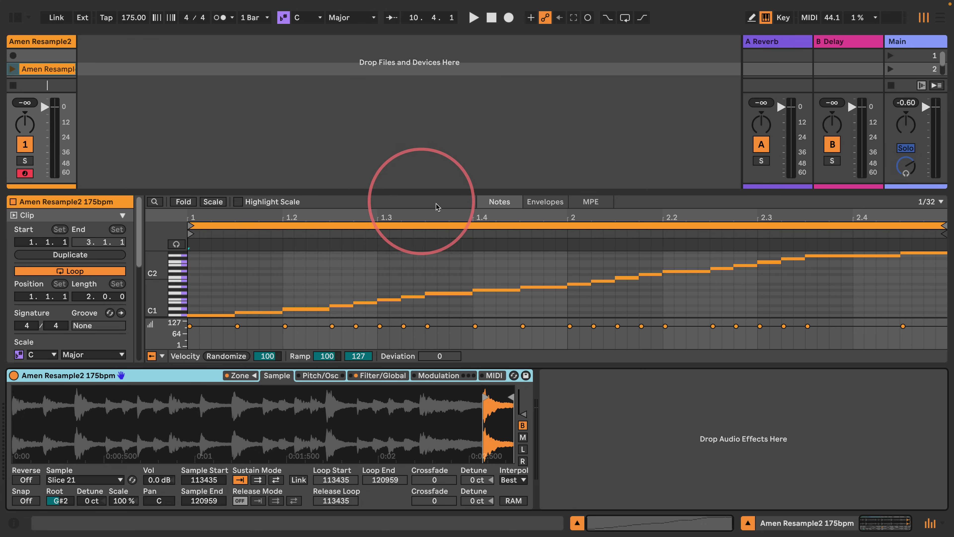
left_click_drag(436, 191, 443, 78)
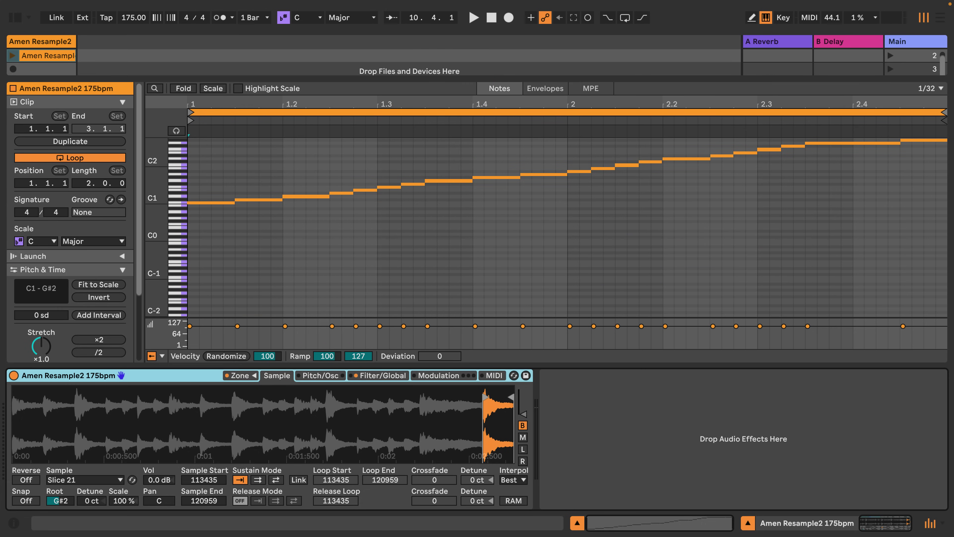
scroll(40, 210, "down", 3)
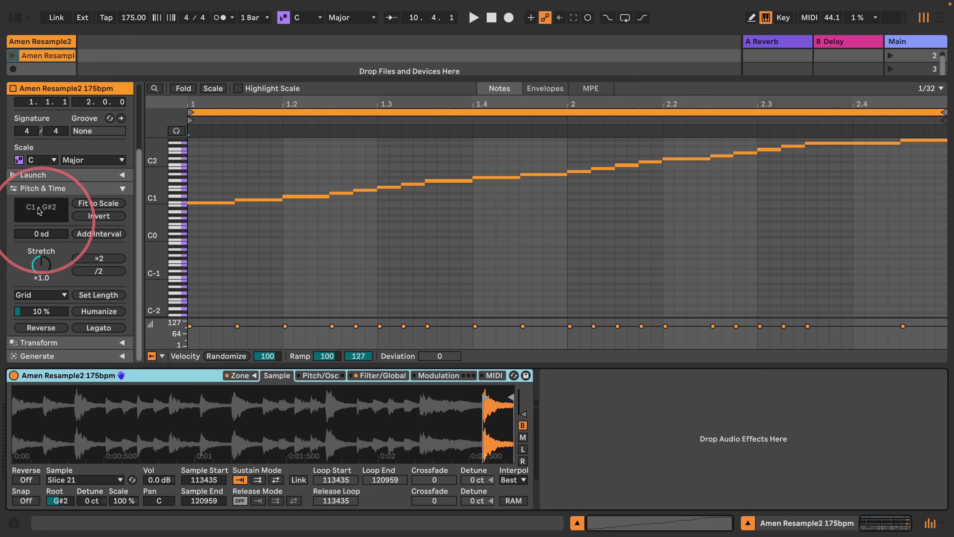
Choose Phrase Shuffler Pro as the MIDI transformation for the sliced clip
left_click(112, 343)
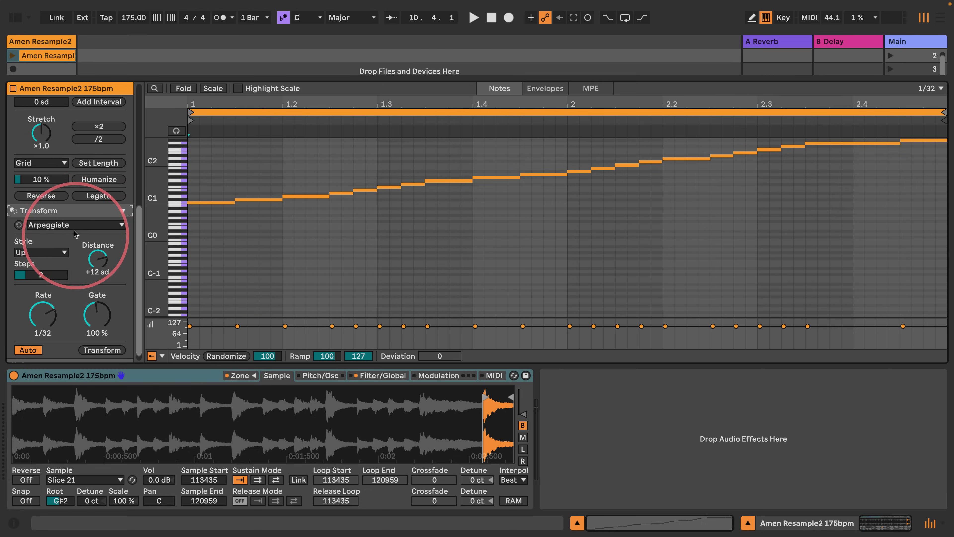
left_click(69, 216)
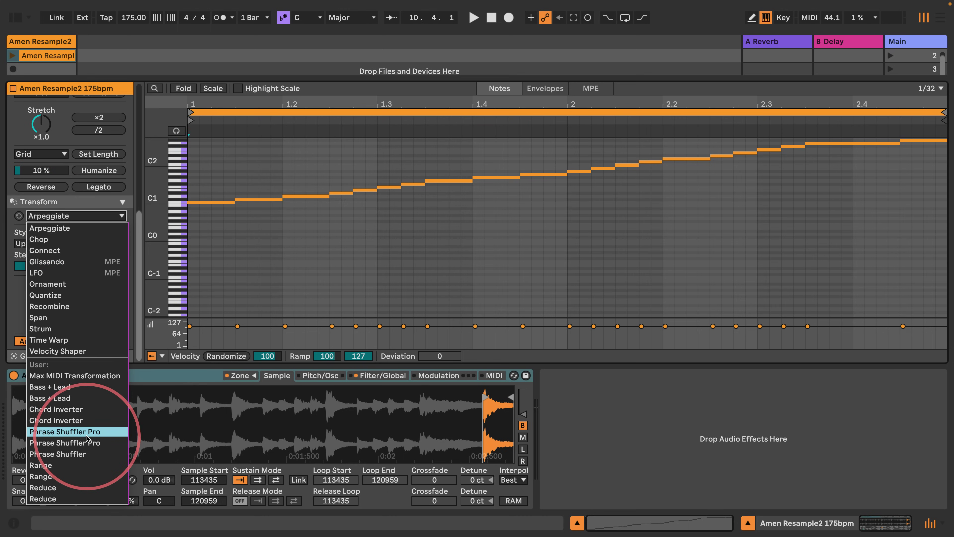
left_click(82, 443)
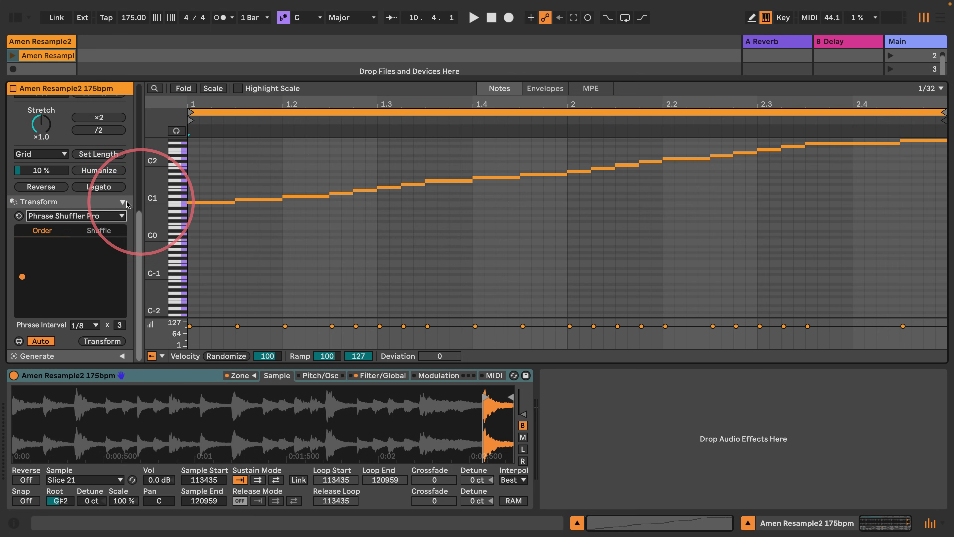
left_click(74, 216)
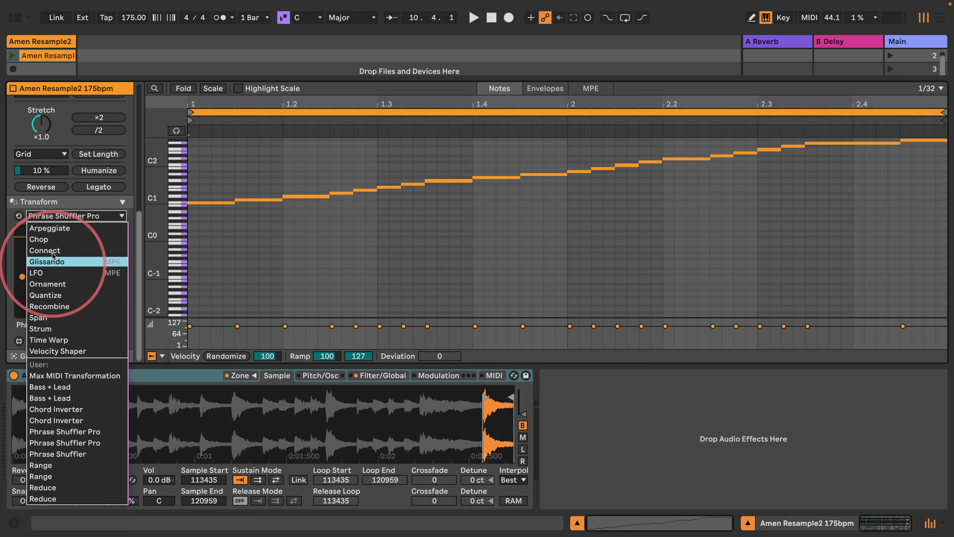
left_click(78, 216)
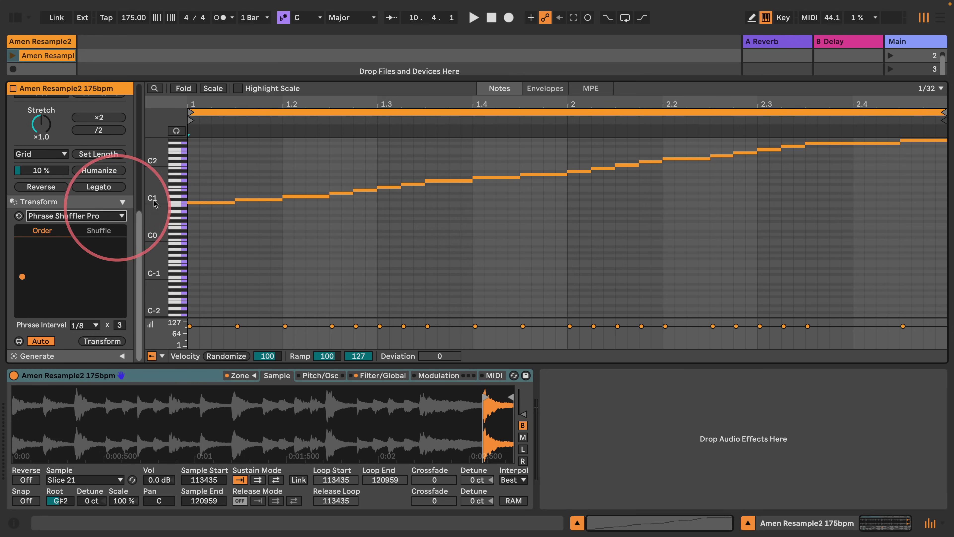
Examine how the slice notes group into successive phrases across the two-bar clip by selecting one group after another
left_click_drag(160, 206, 159, 198)
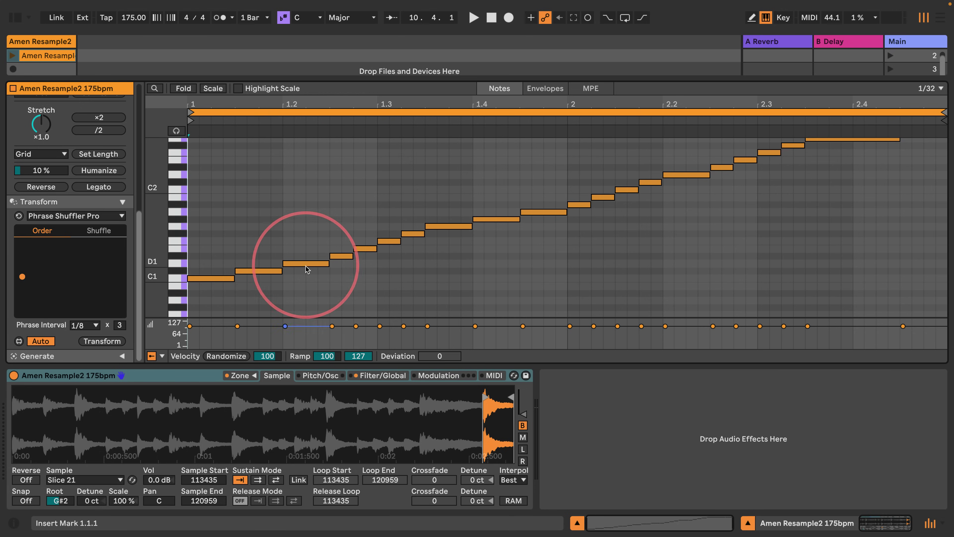
left_click_drag(310, 311, 214, 211)
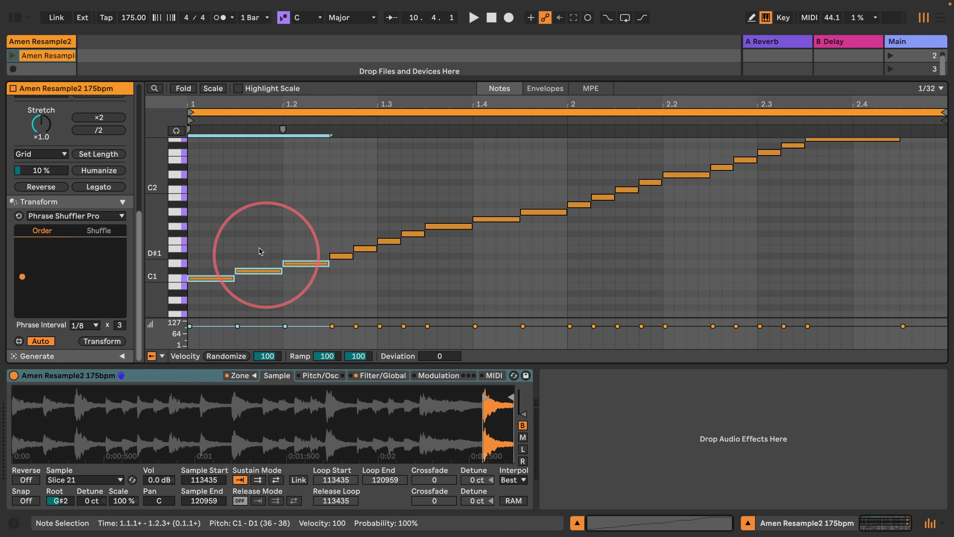
left_click_drag(343, 284, 453, 200)
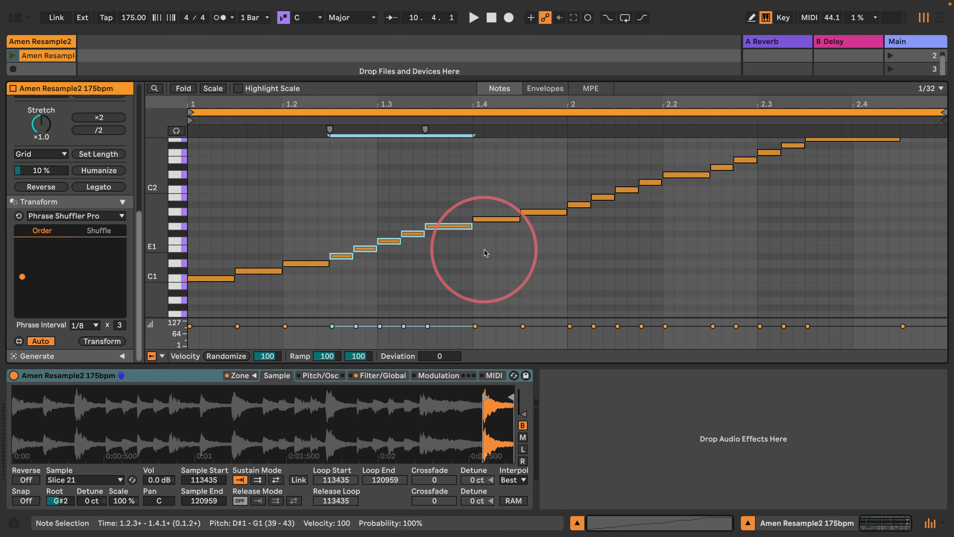
left_click_drag(485, 250, 605, 154)
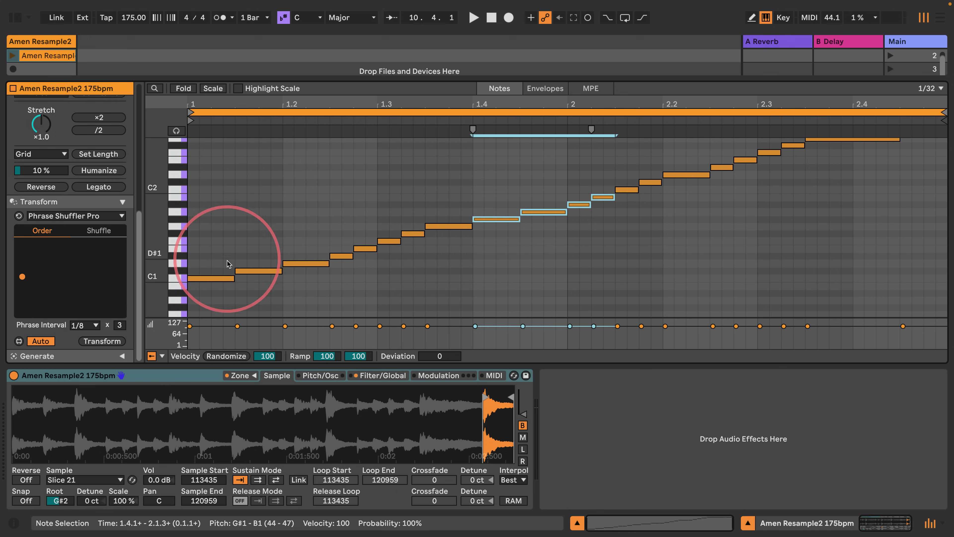
left_click_drag(203, 299, 445, 169)
left_click_drag(480, 262, 592, 181)
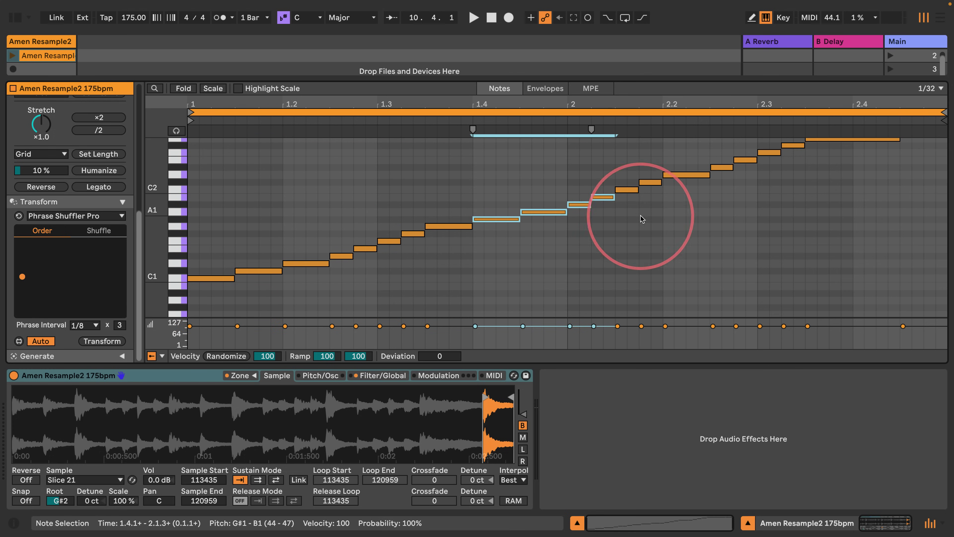
left_click_drag(624, 224, 747, 152)
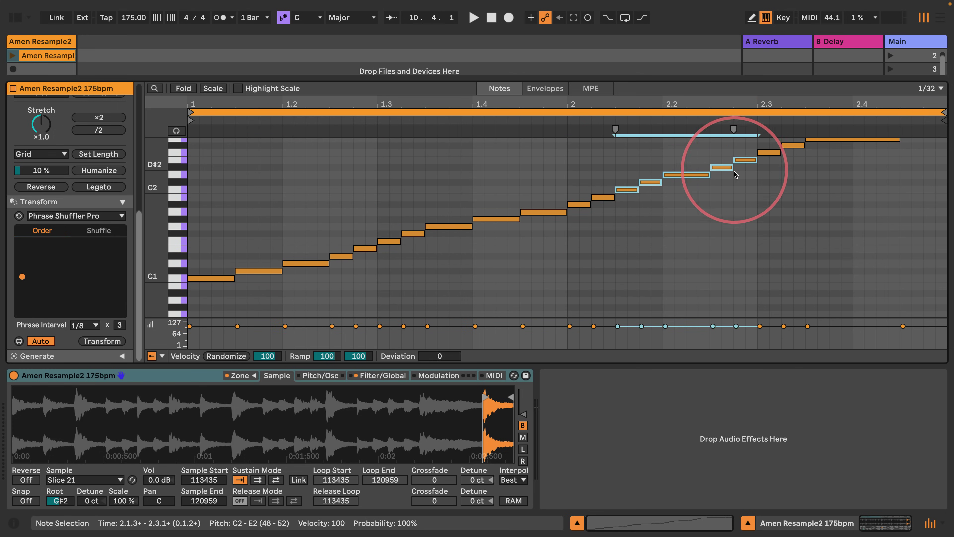
scroll(728, 181, "up", 5)
left_click_drag(757, 269, 863, 170)
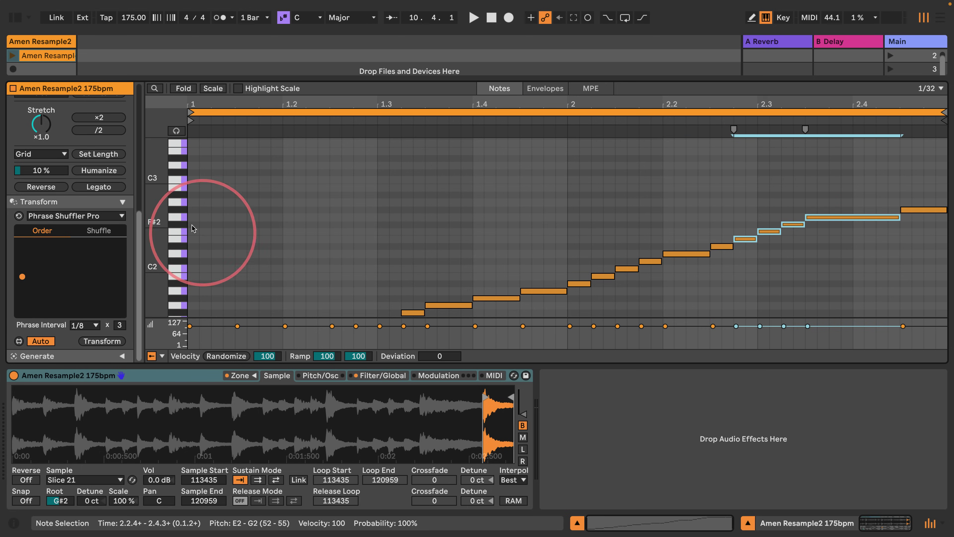
left_click_drag(160, 225, 159, 230)
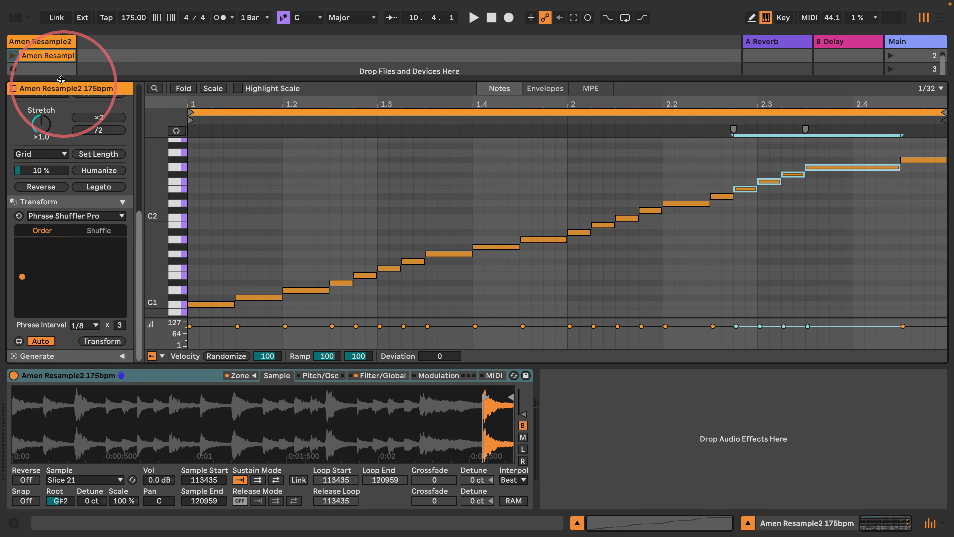
Play the sliced clip and turn off Sampler's filter
left_click(34, 56)
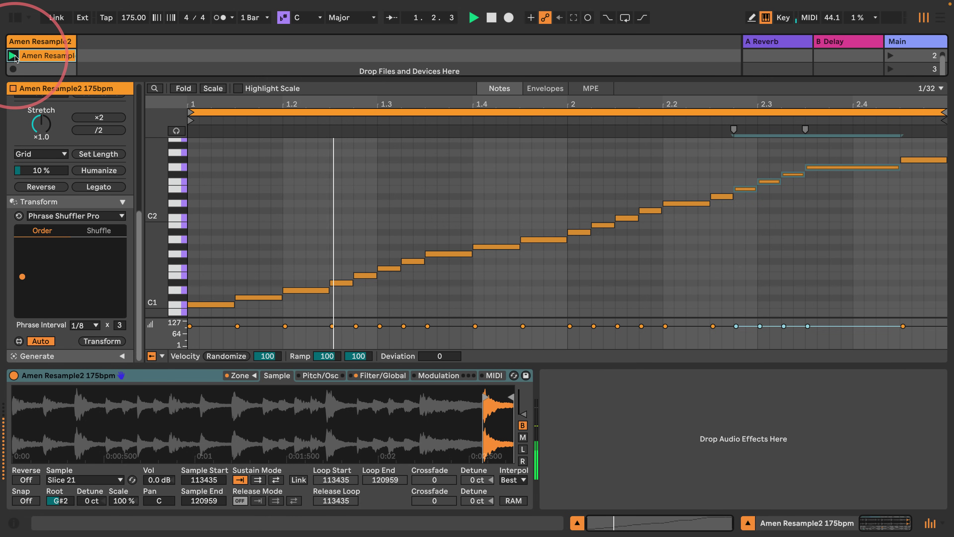
left_click(273, 194)
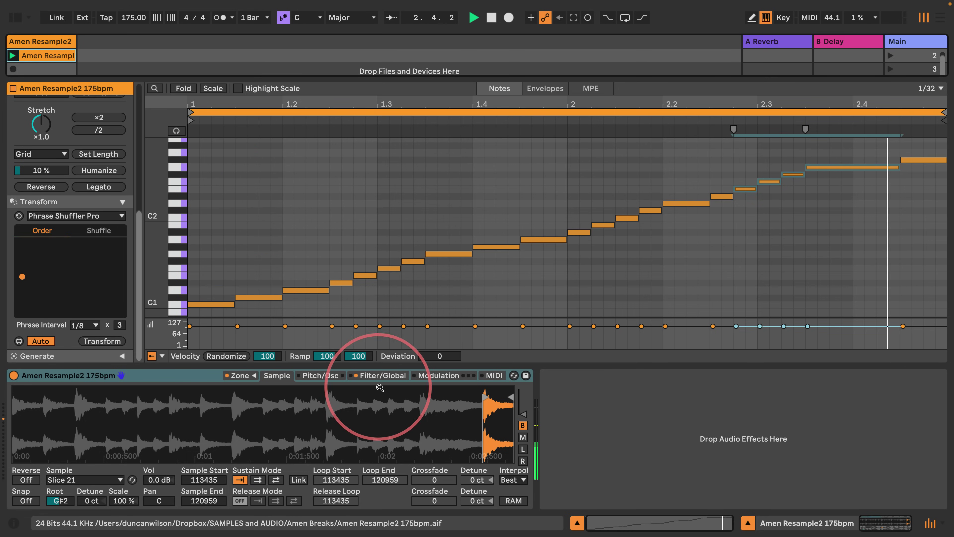
left_click(380, 375)
left_click(28, 390)
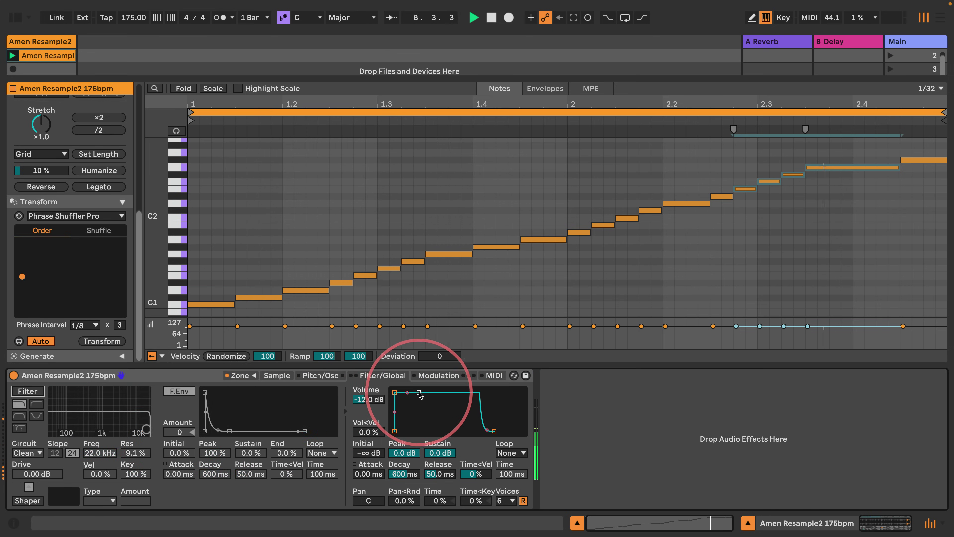
Shape Sampler's volume envelope with sustain at -inf dB and decay of about 584 ms, and limit it to 1 voice
left_click_drag(418, 392, 421, 431)
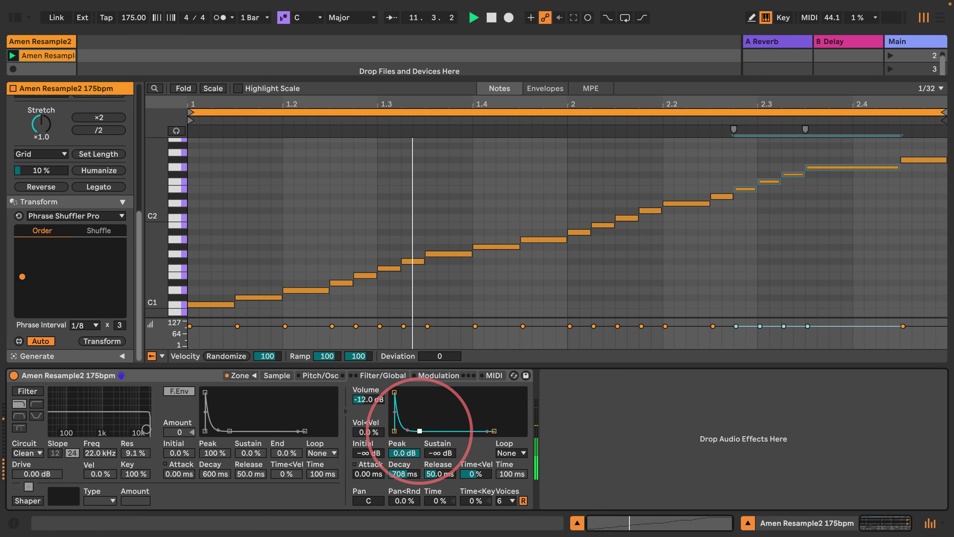
left_click(512, 500)
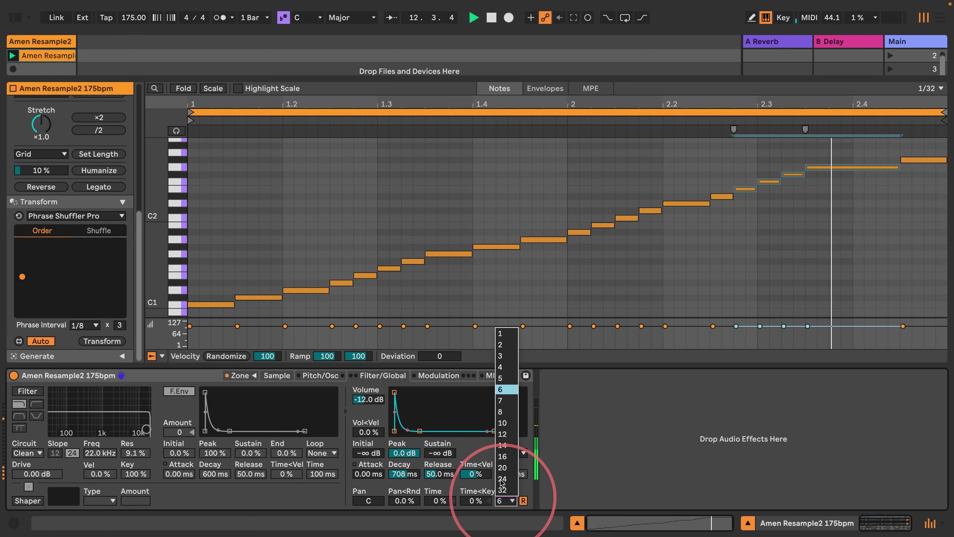
left_click(515, 334)
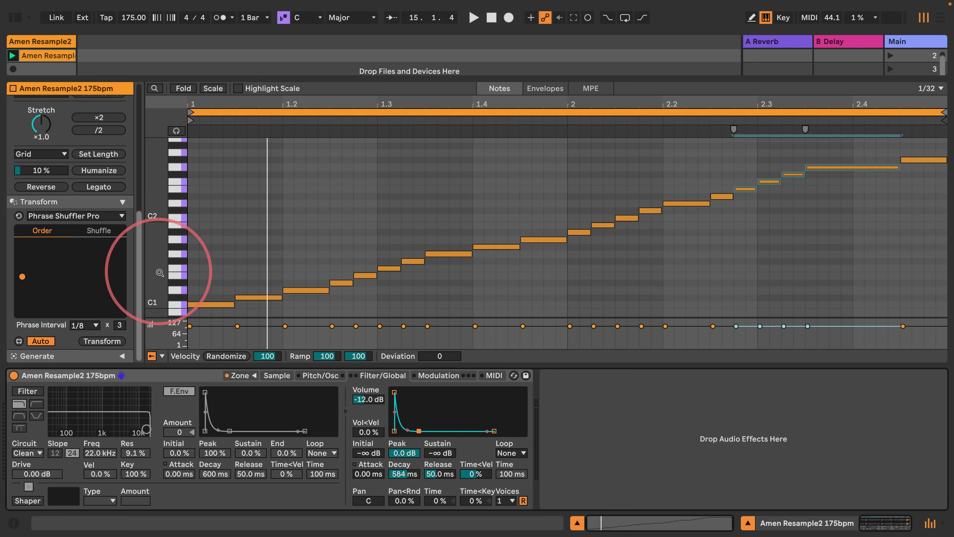
Try applying Phrase Shuffler Pro to all the clip's notes with a 1/8 × 3 phrase interval, and undo the shuffle
left_click_drag(171, 273, 158, 270)
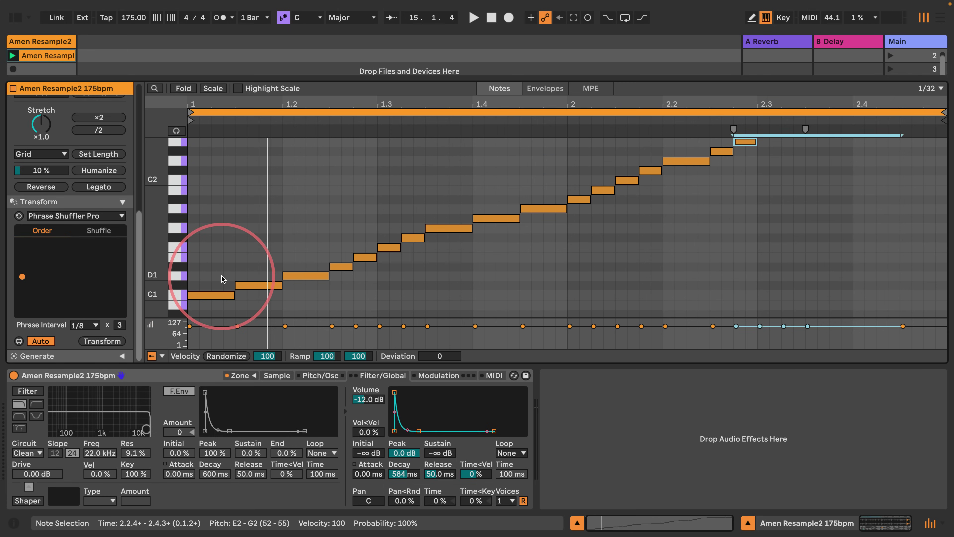
left_click_drag(171, 266, 156, 255)
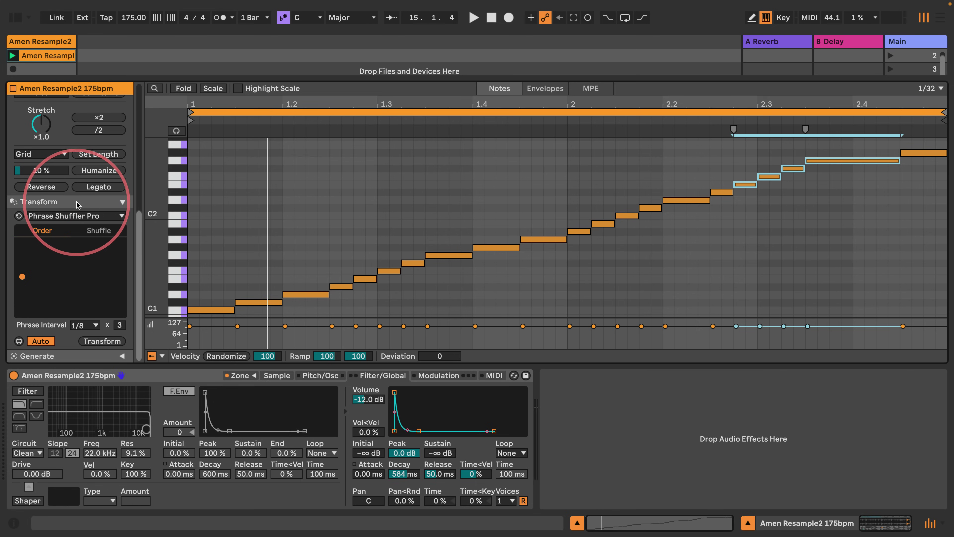
left_click(223, 245)
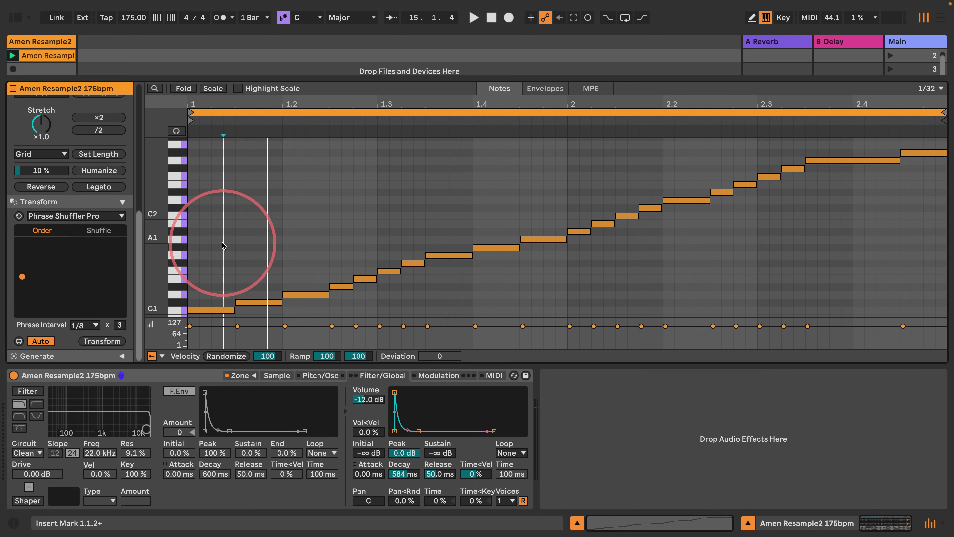
key("ctrl+a")
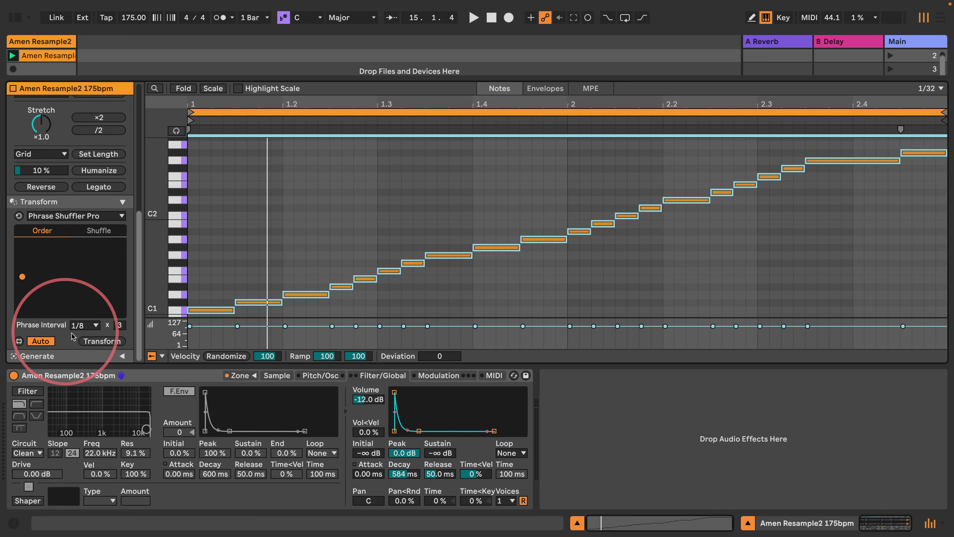
left_click(91, 341)
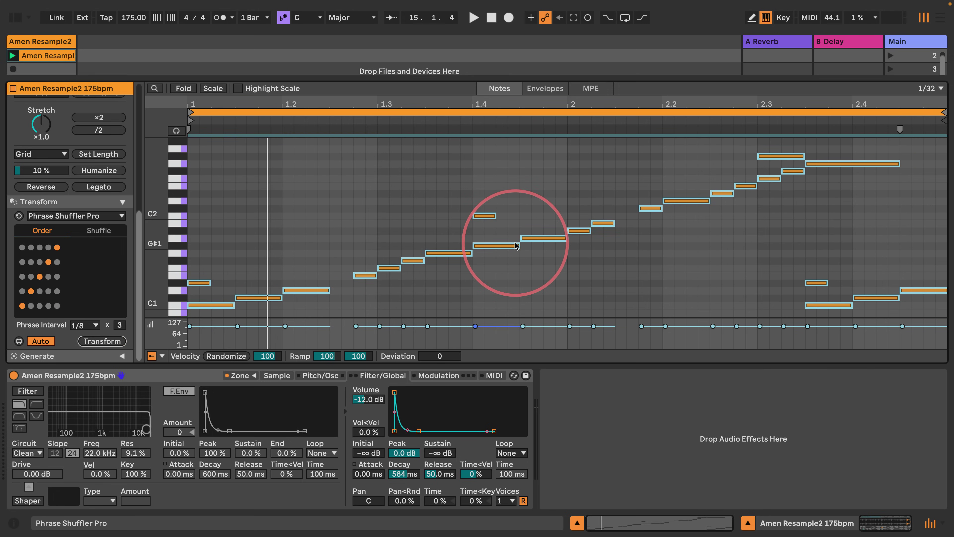
key("ctrl+z")
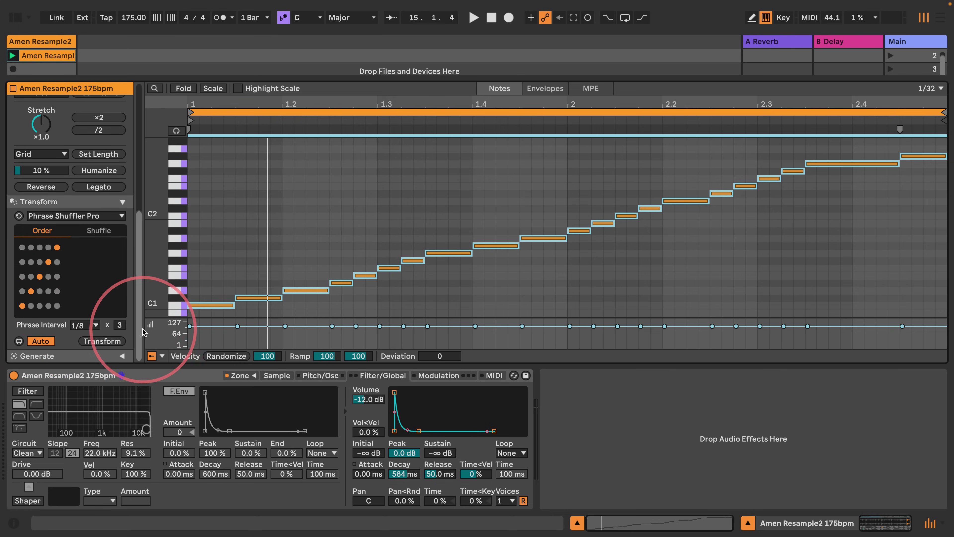
Deselect the notes and set Phrase Shuffler Pro's phrase interval to 1/16 × 4
mouse_move(224, 271)
left_mouse_down()
mouse_move(254, 312)
mouse_move(437, 243)
mouse_move(457, 222)
left_mouse_up()
left_click(212, 277)
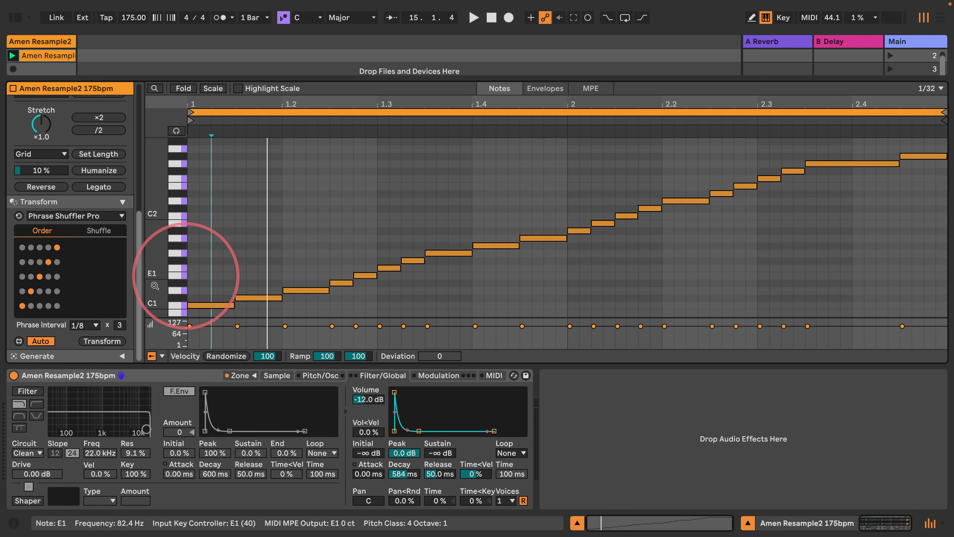
left_click(93, 326)
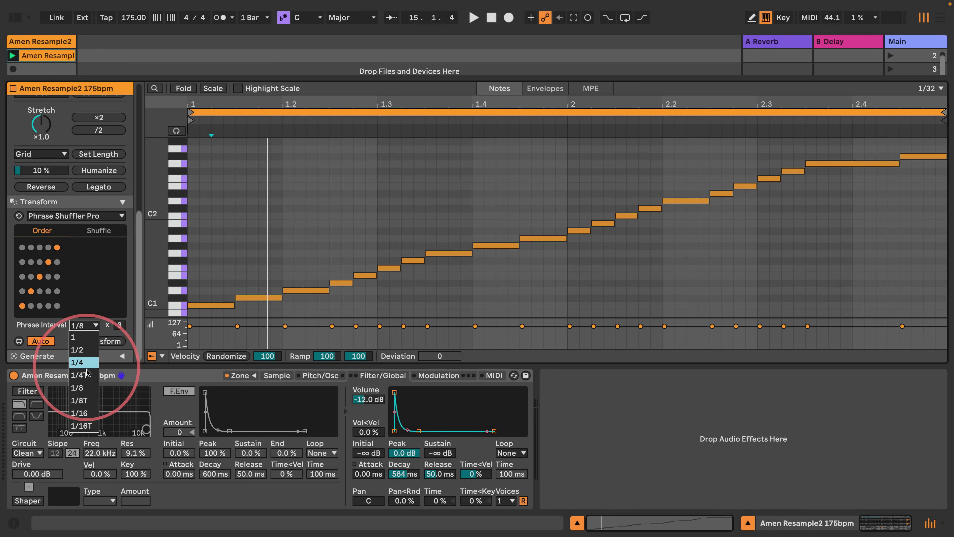
left_click(81, 389)
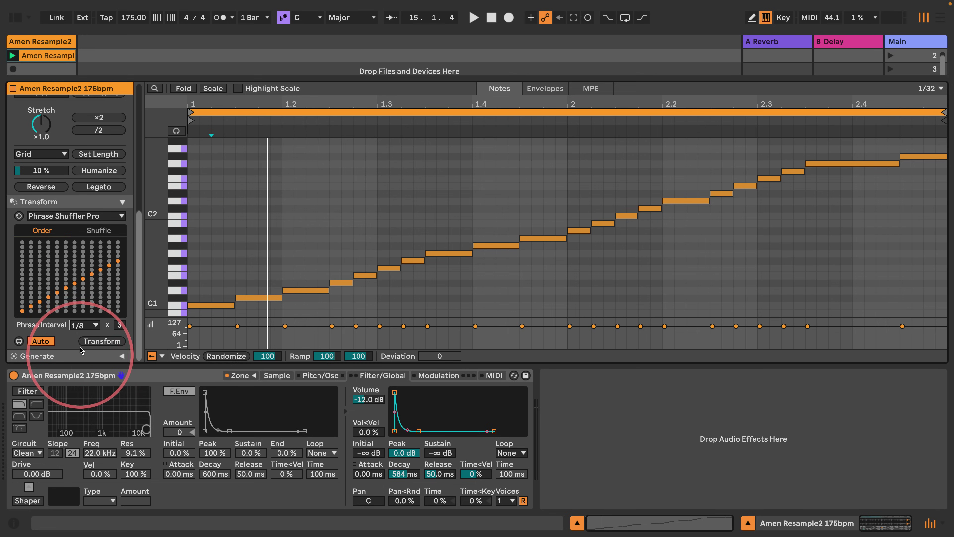
left_click(85, 325)
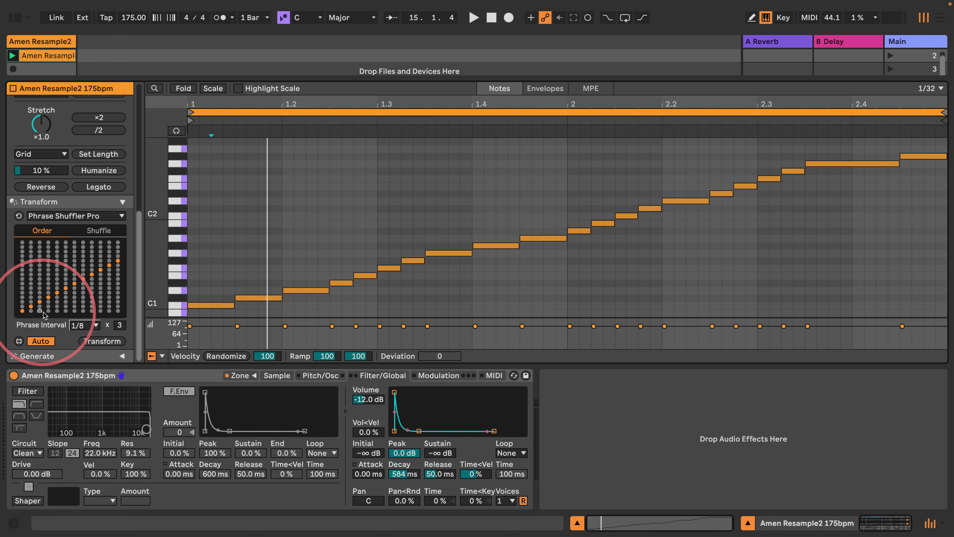
left_click(88, 324)
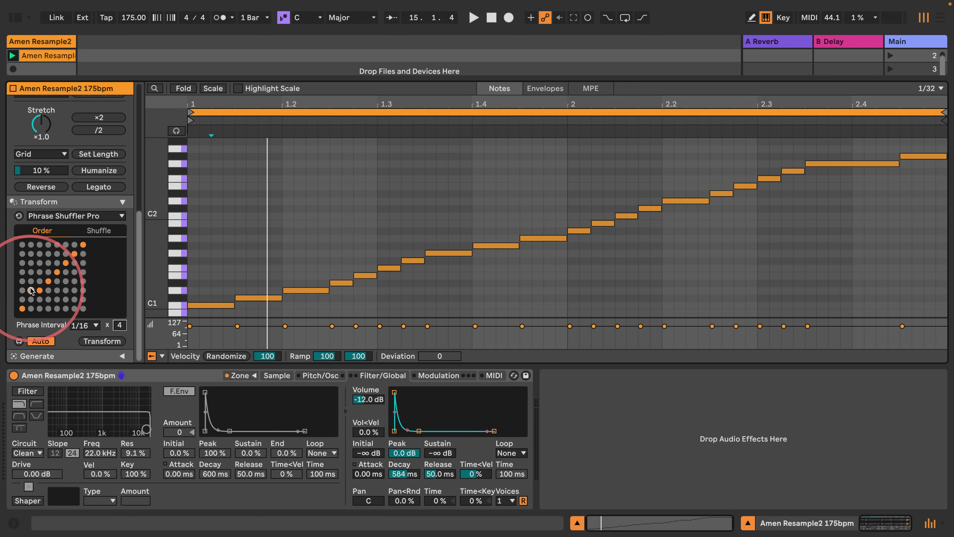
Apply Phrase Shuffler Pro with phrase 3 in the second and fourth positions and phrase 6 in the third
left_click(82, 342)
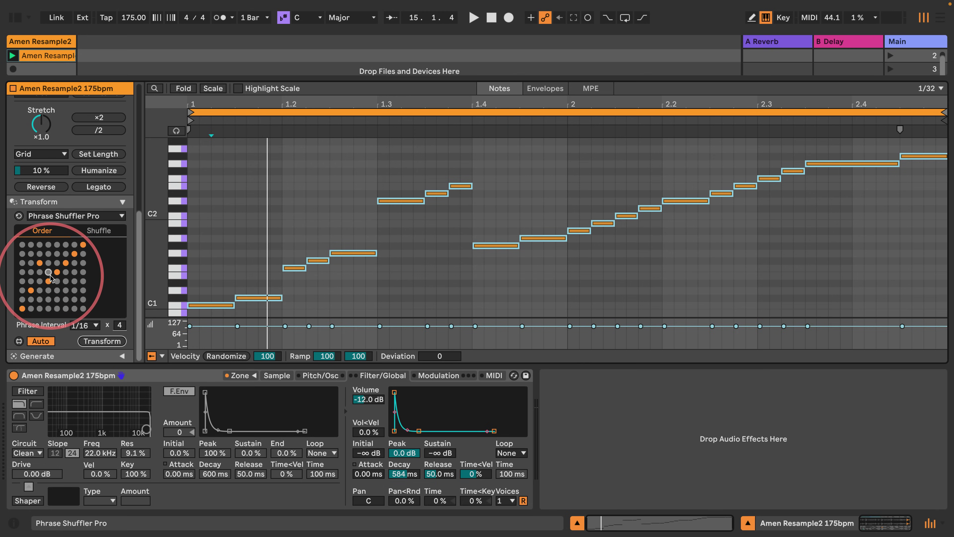
left_click(49, 253)
mouse_move(49, 278)
left_mouse_down()
mouse_move(49, 288)
mouse_move(49, 260)
mouse_move(49, 290)
left_mouse_up()
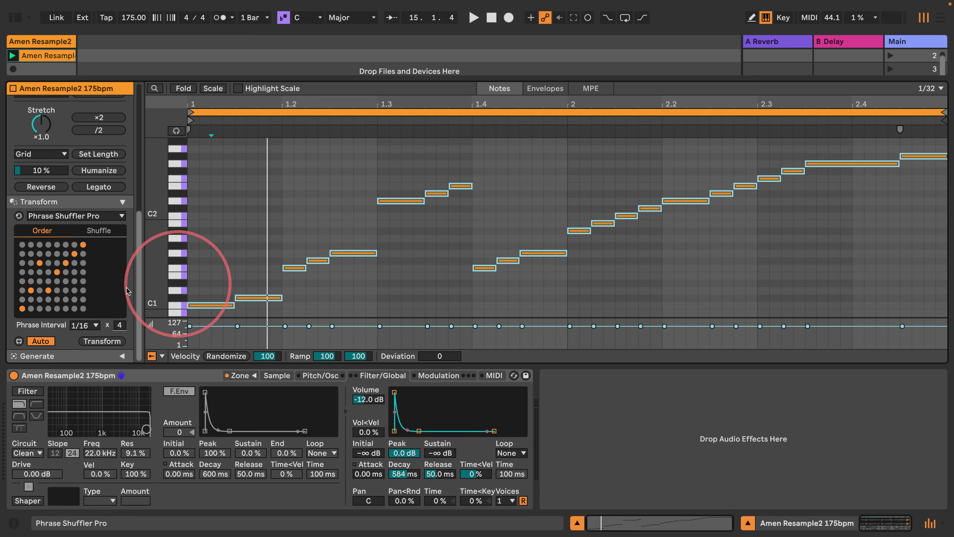
Assign phrase 1 to all eight positions and play the clip with Sampler's volume envelope decay lengthened to 1.86 s
left_click_drag(48, 290, 49, 253)
mouse_move(39, 263)
left_mouse_down()
mouse_move(44, 256)
mouse_move(48, 301)
left_mouse_up()
mouse_move(22, 248)
left_mouse_down()
mouse_move(74, 265)
mouse_move(31, 272)
mouse_move(23, 295)
mouse_move(47, 307)
mouse_move(209, 310)
left_mouse_up()
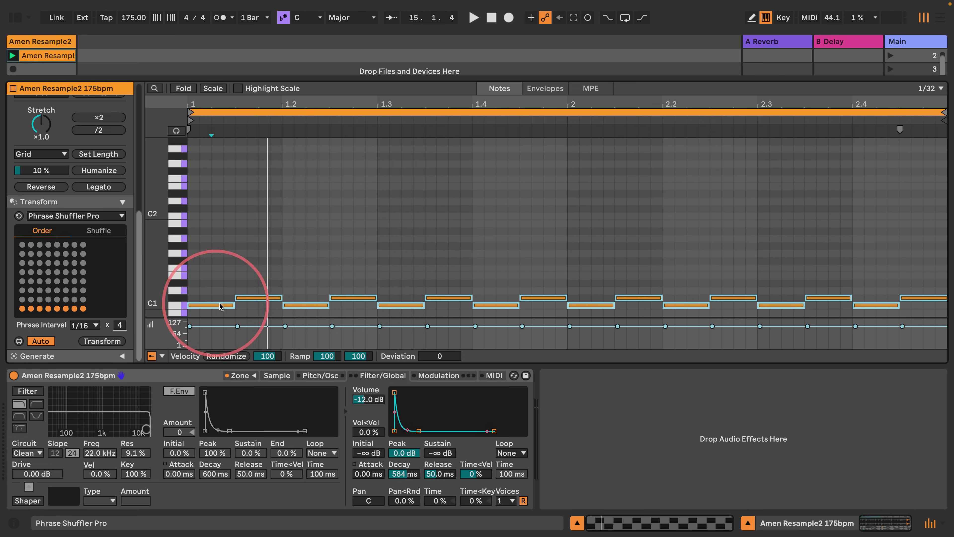
key("space")
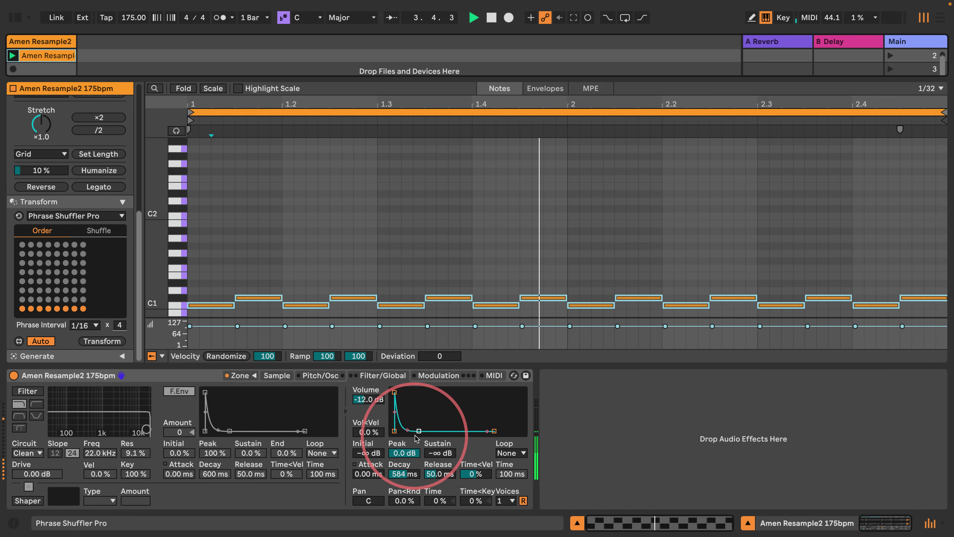
left_click_drag(419, 431, 423, 431)
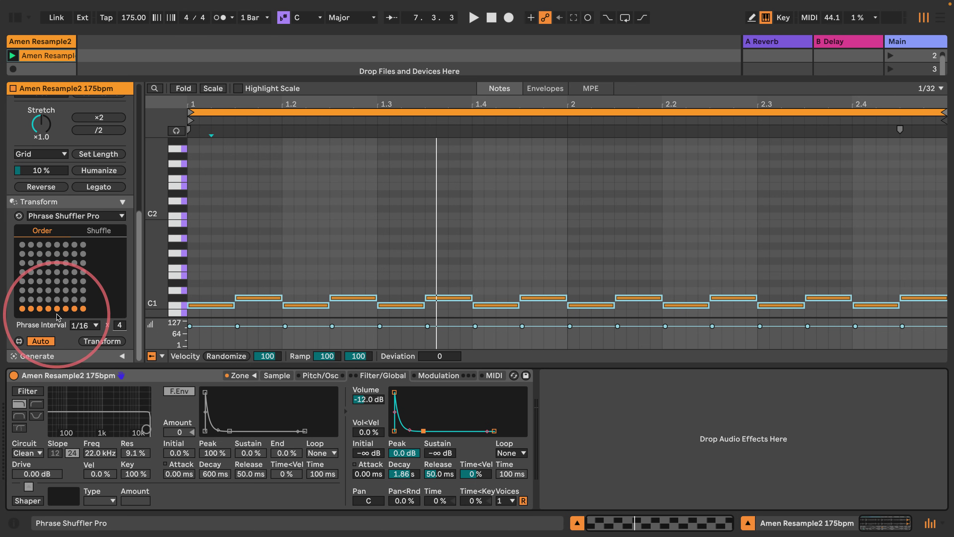
Assign phrase 2 to the second, fourth, sixth and eighth positions of the order grid, and play the clip
left_click(31, 300)
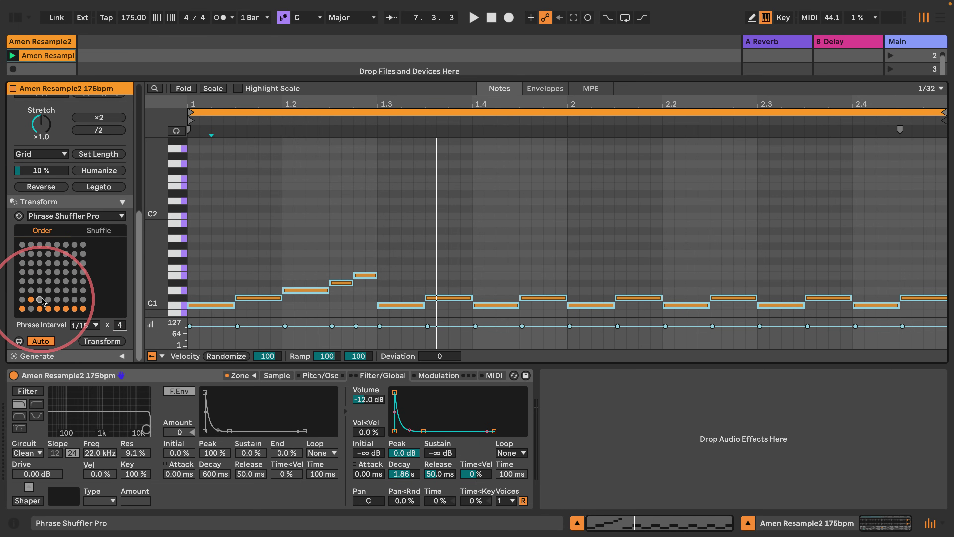
left_click(48, 300)
left_click(64, 299)
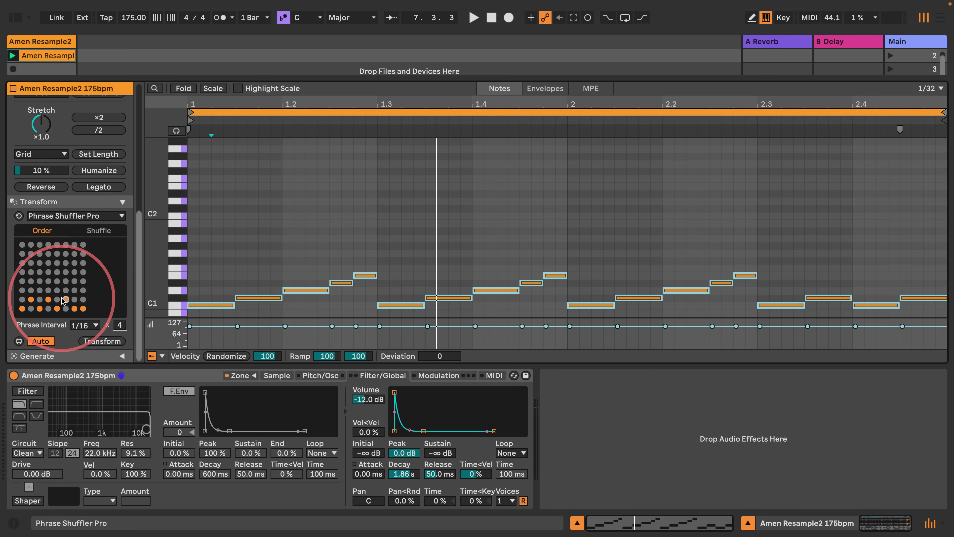
left_click(83, 299)
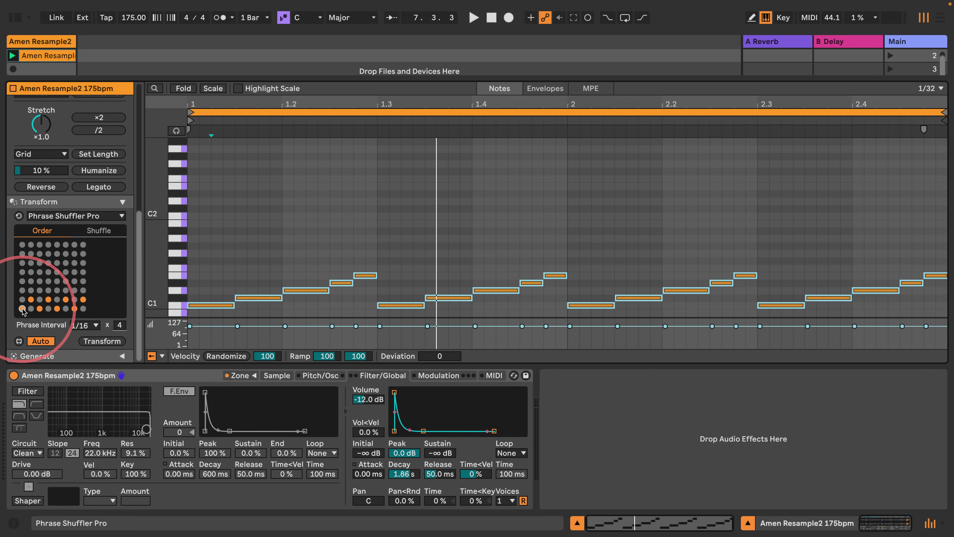
key("space")
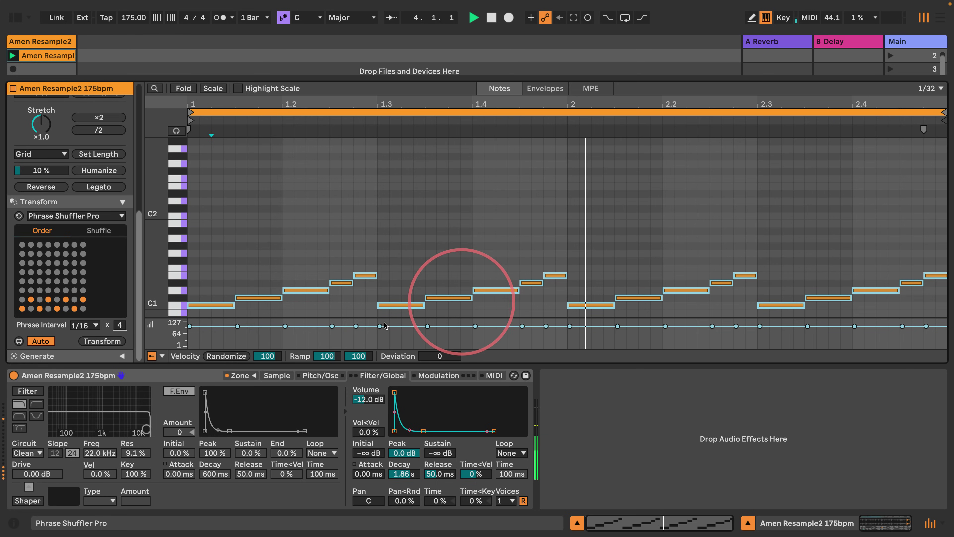
Reorder the third to sixth positions as phrases 3, 1, 2 and 3 for a repeating three-phrase pattern
left_click(39, 290)
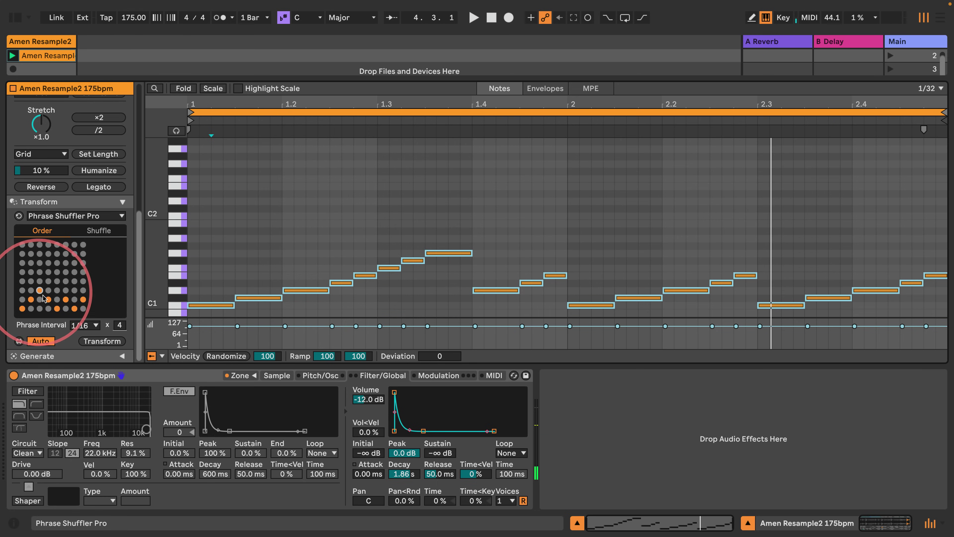
left_click(48, 309)
left_click(56, 299)
left_click(65, 290)
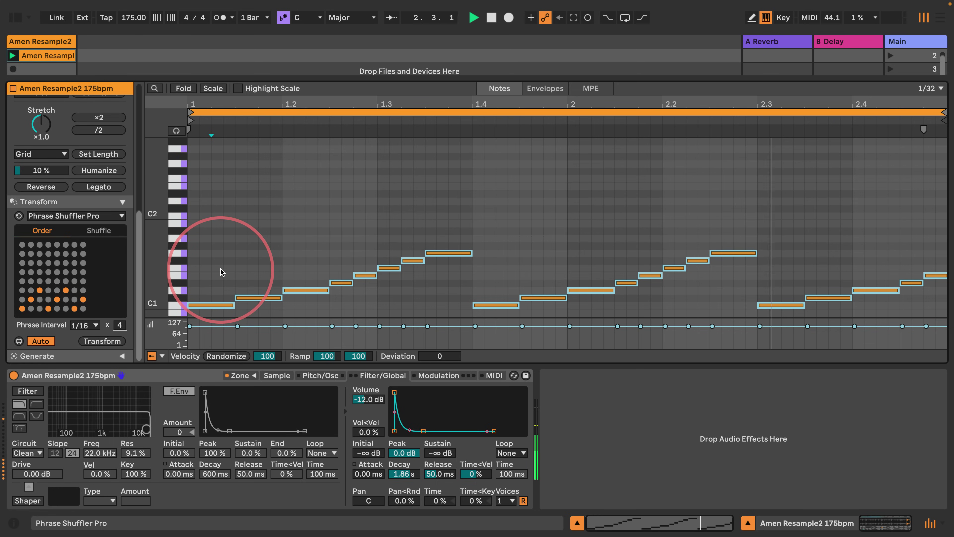
Assign phrase 6 to the first five positions, phrase 4 to the sixth and phrase 3 to the last two, and audition the clip
mouse_move(23, 262)
left_mouse_down()
mouse_move(55, 263)
mouse_move(86, 289)
left_mouse_up()
key("space")
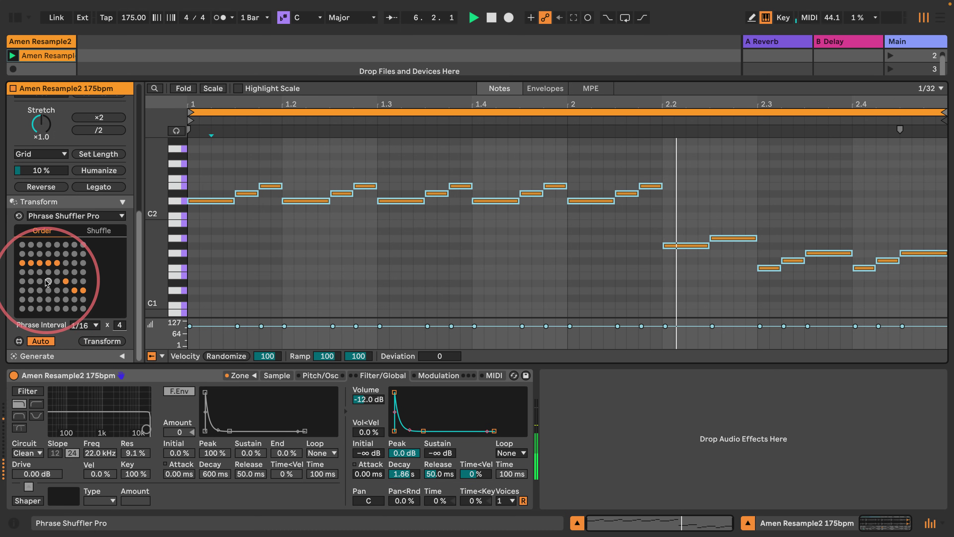
key("space")
Restore the ascending order of all eight phrases and set the phrase interval to 1/16 × 1
left_click(31, 280)
mouse_move(39, 255)
left_mouse_down()
mouse_move(83, 265)
mouse_move(32, 279)
mouse_move(24, 308)
mouse_move(82, 245)
left_mouse_up()
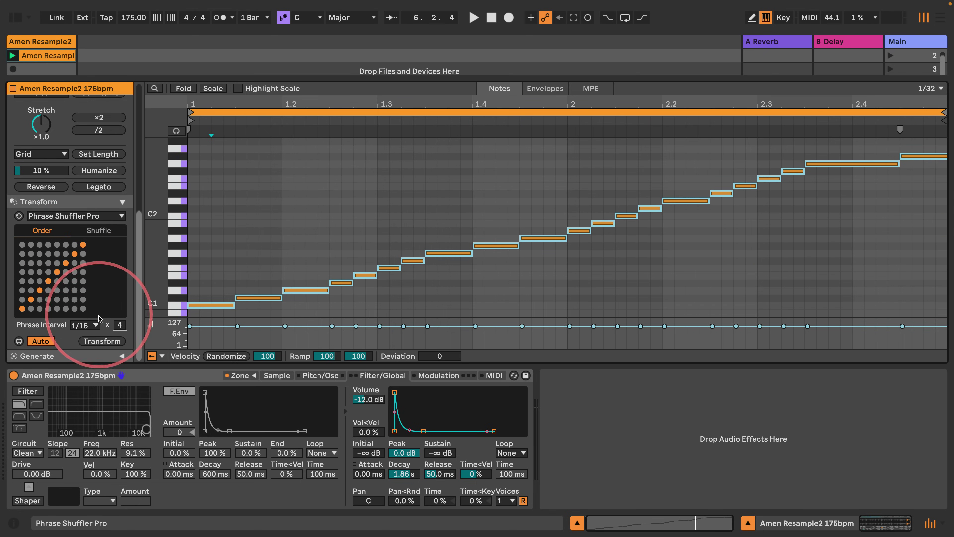
left_click_drag(119, 325, 119, 338)
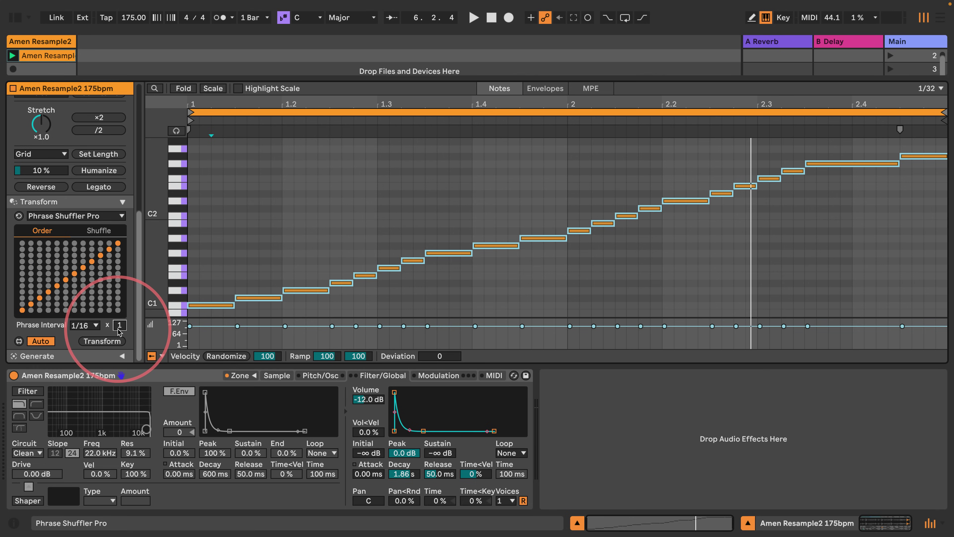
Sketch a freely mixed phrase order across the order grid with the phrase interval at 1/16 × 2
mouse_move(22, 293)
left_mouse_down()
mouse_move(44, 286)
mouse_move(49, 268)
mouse_move(108, 283)
mouse_move(109, 256)
mouse_move(75, 256)
mouse_move(45, 278)
mouse_move(83, 317)
mouse_move(119, 320)
left_mouse_up()
mouse_move(22, 312)
left_mouse_down()
mouse_move(45, 281)
mouse_move(82, 276)
mouse_move(112, 252)
mouse_move(118, 295)
mouse_move(119, 240)
mouse_move(116, 310)
mouse_move(118, 263)
left_mouse_up()
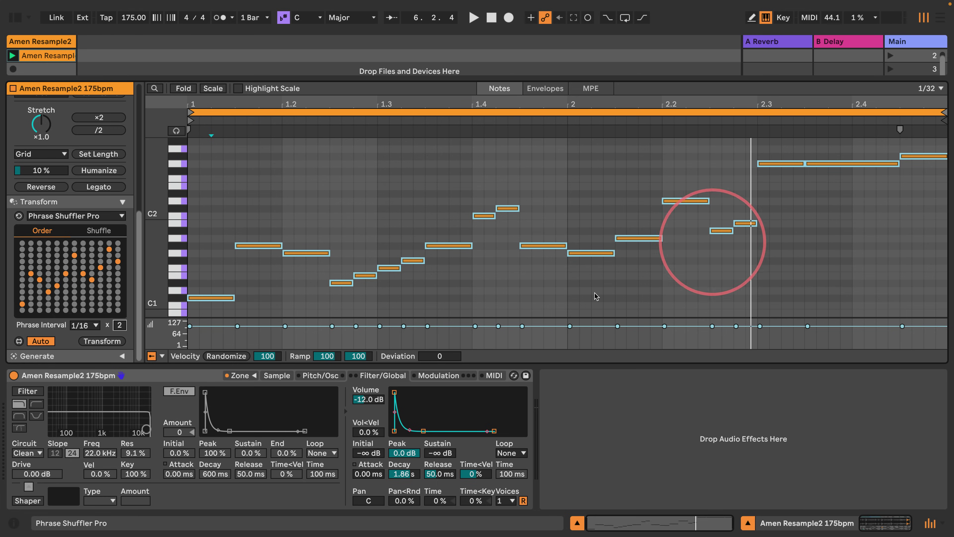
left_click(117, 249)
mouse_move(118, 248)
left_mouse_down()
mouse_move(116, 232)
mouse_move(109, 310)
mouse_move(112, 246)
mouse_move(110, 304)
mouse_move(117, 250)
mouse_move(118, 273)
left_mouse_up()
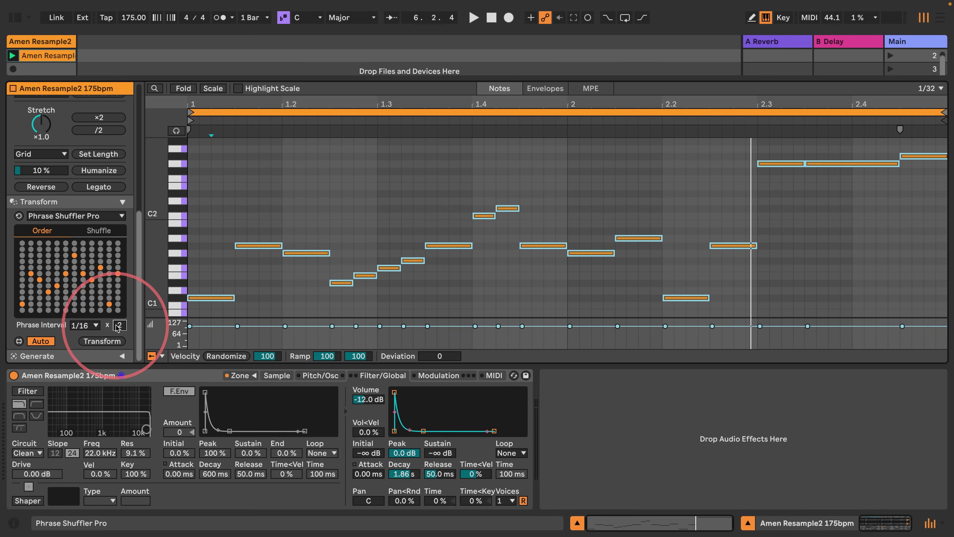
Set the phrase interval to 1/8 × 3 and play the rearranged clip
left_click(85, 325)
left_click(84, 387)
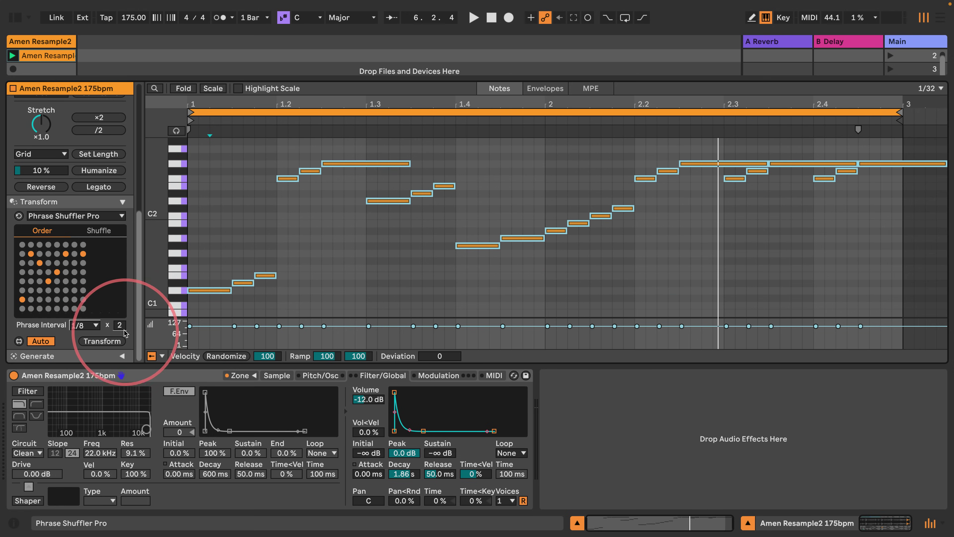
key("space")
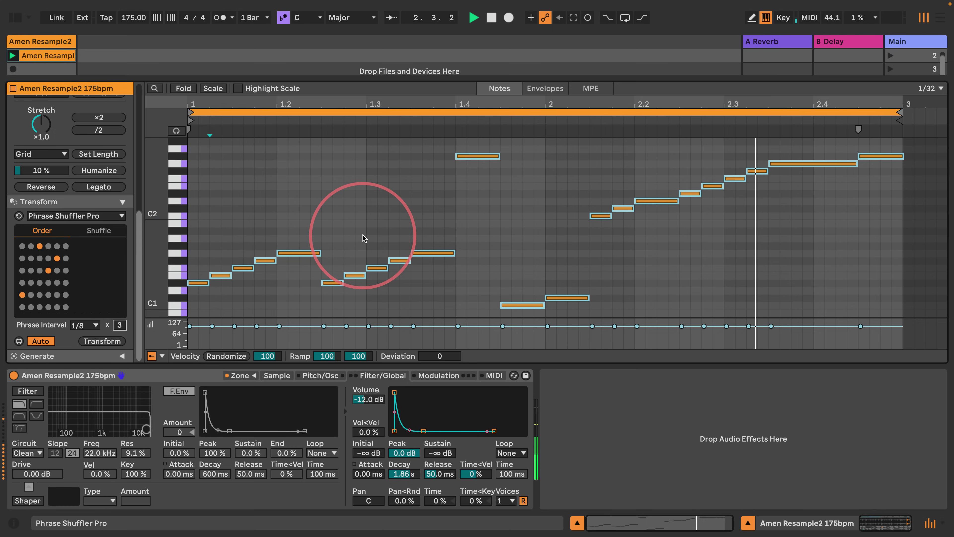
Toggle the clip's playback and restore the six phrases to ascending order
key("space")
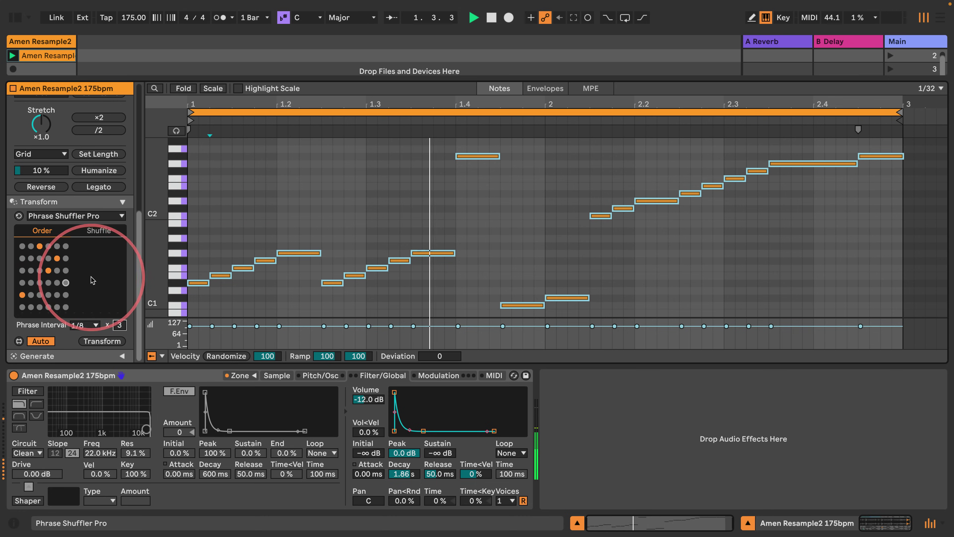
left_click(22, 307)
left_click_drag(23, 306, 66, 246)
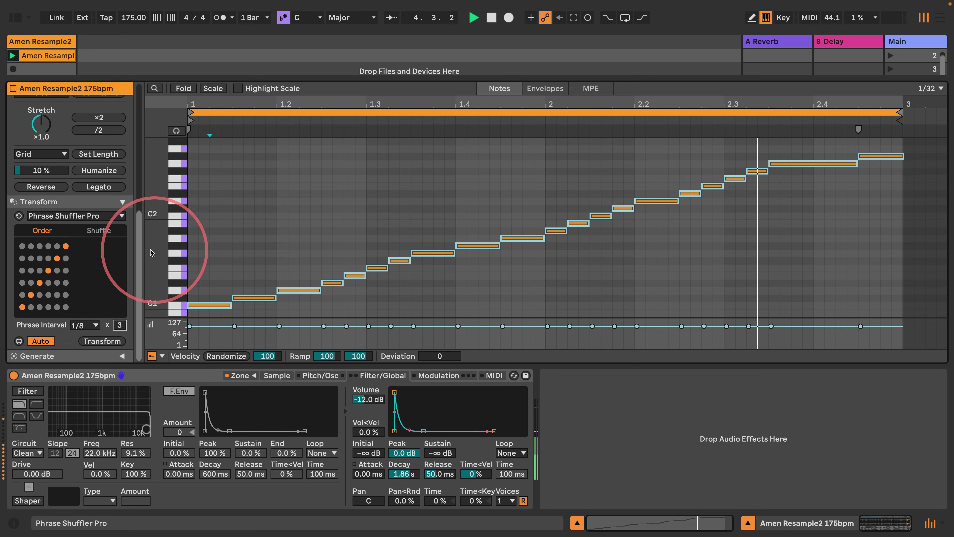
Lengthen Sampler's volume envelope decay to 13.9 s and set its transposition to -1 st
left_click_drag(404, 473, 404, 444)
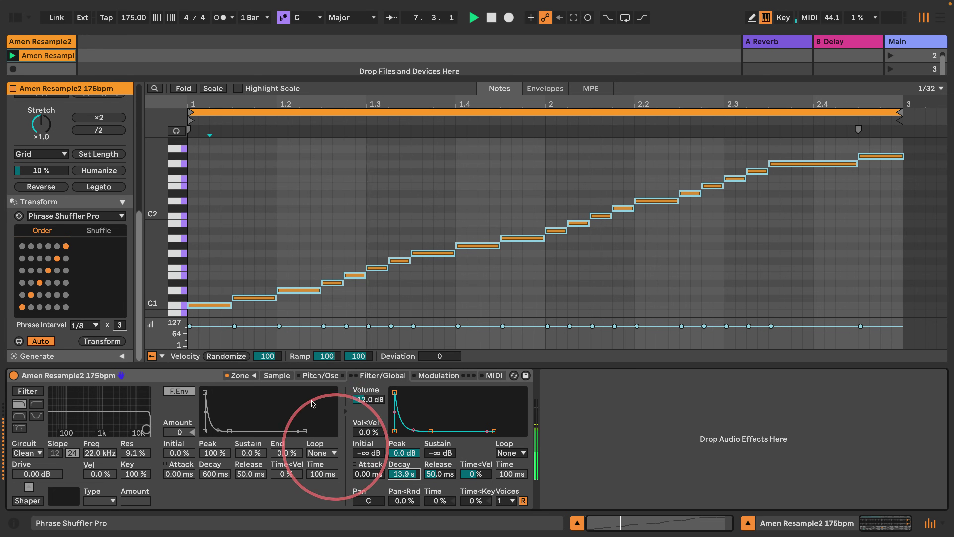
left_click(319, 375)
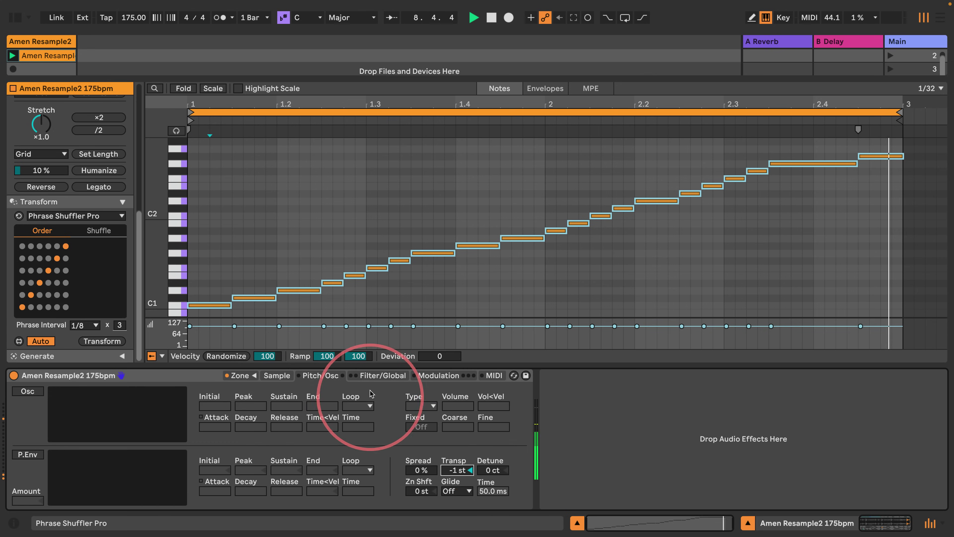
left_click(378, 375)
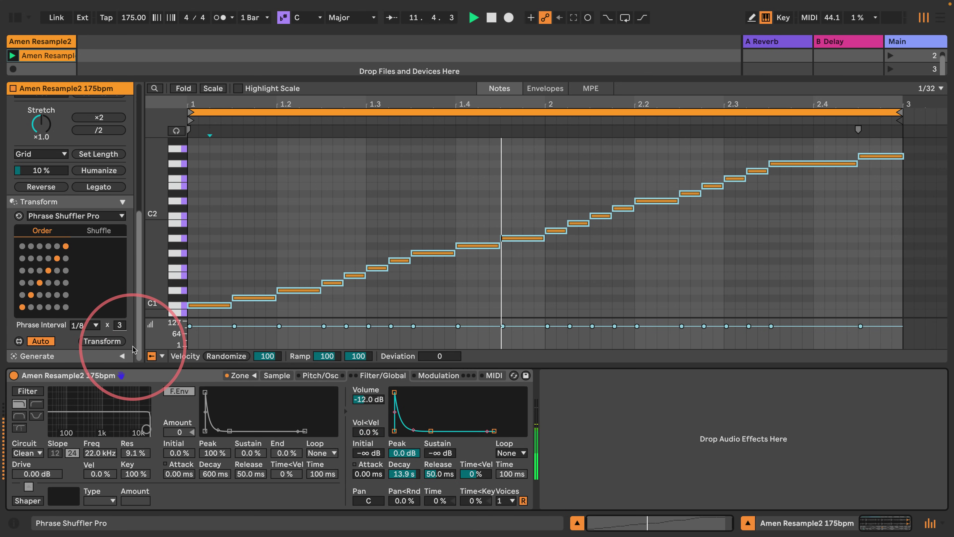
Assign phrase 1 to the first four positions, phrase 2 to the fifth and phrase 3 to the sixth during playback
left_click_drag(30, 307, 66, 307)
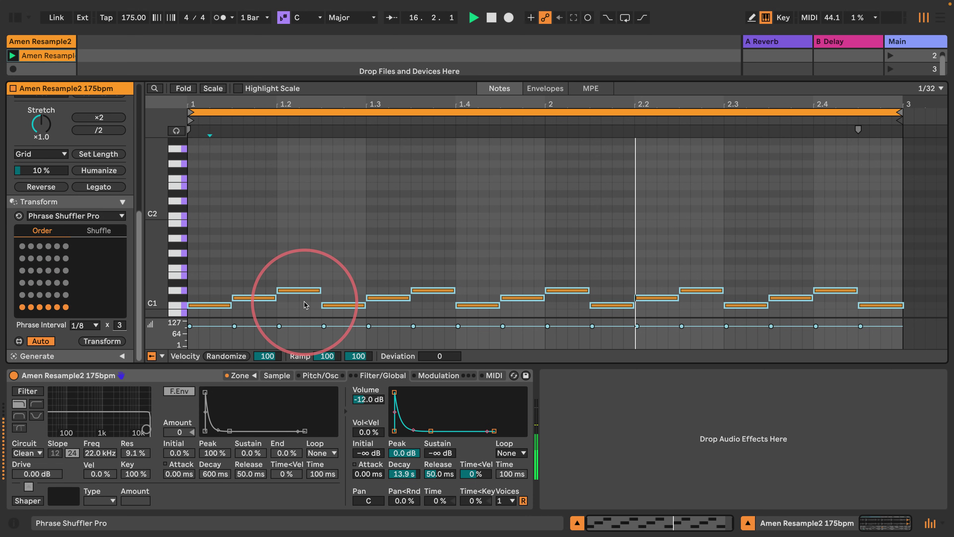
left_click(66, 295)
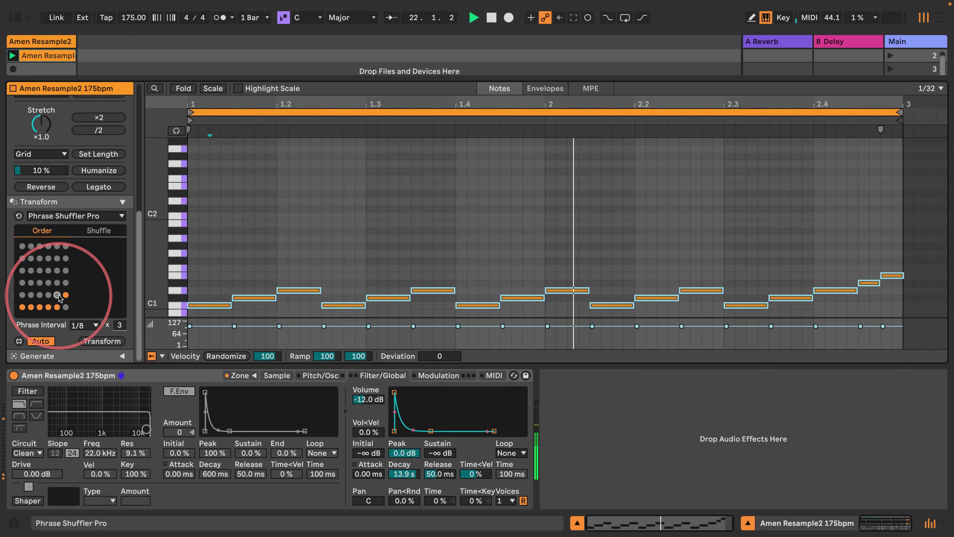
left_click(57, 294)
left_click(66, 282)
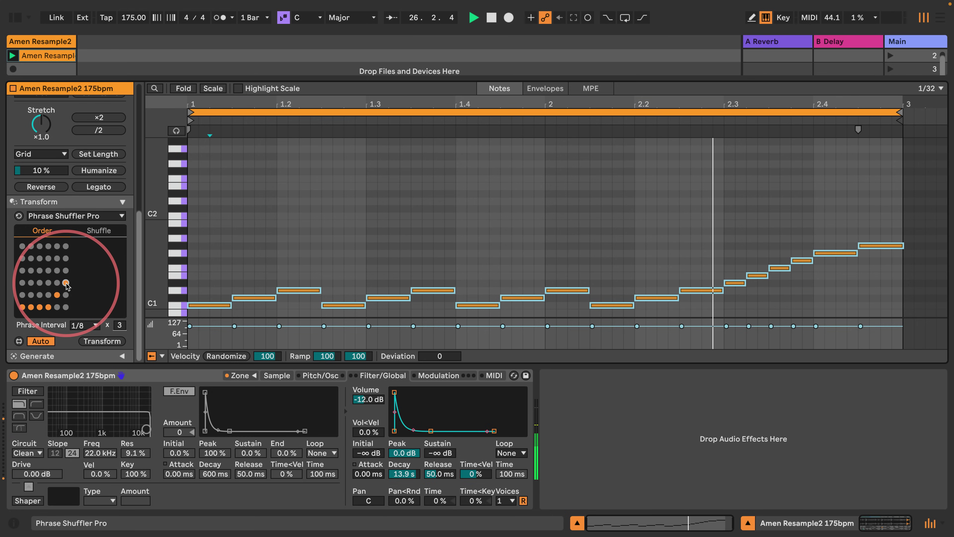
Assign phrase 4 to the third position and phrase 3 to the fourth position
left_click(39, 283)
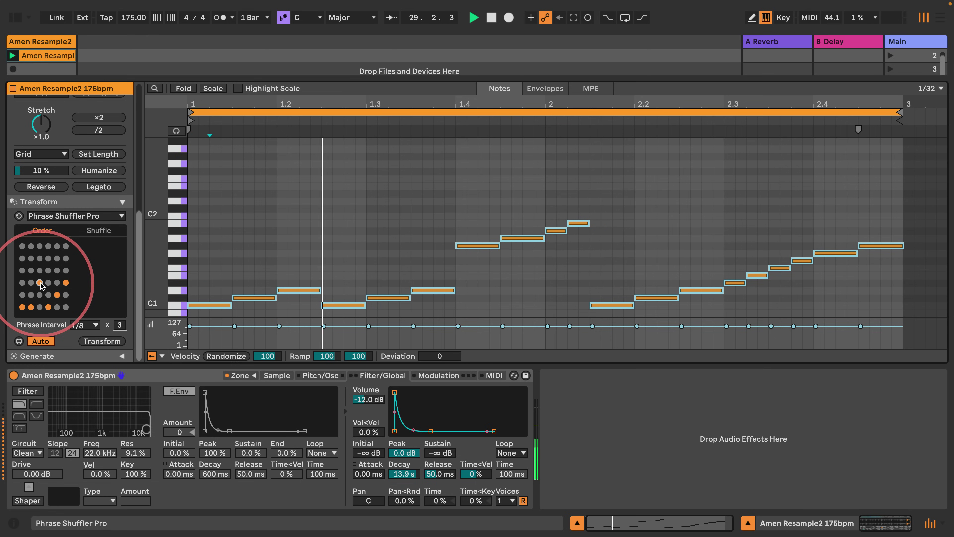
left_click(40, 270)
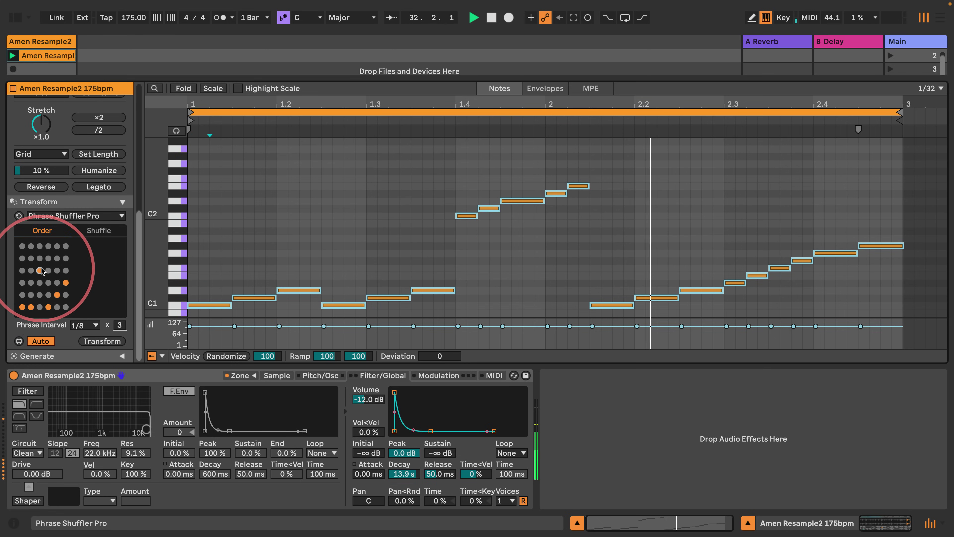
left_click(49, 282)
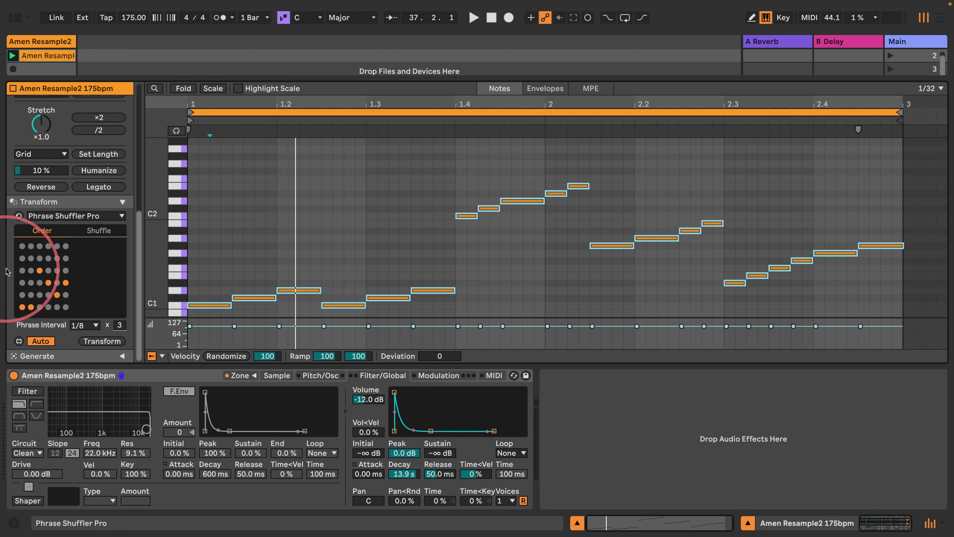
Return the second to sixth positions of the order grid to phrases 2, 3, 4, 5 and 6
left_click(31, 294)
left_click(39, 282)
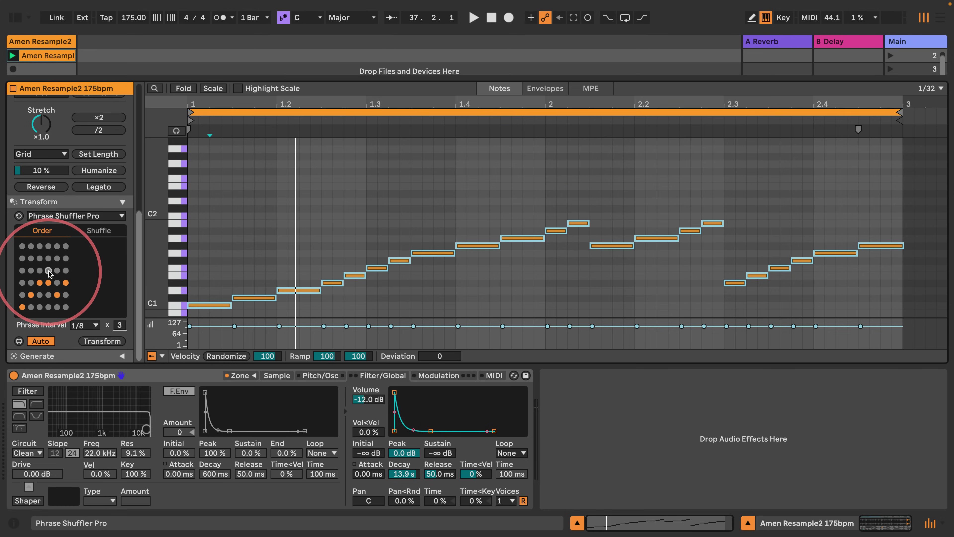
left_click(48, 270)
left_click(57, 258)
left_click(65, 246)
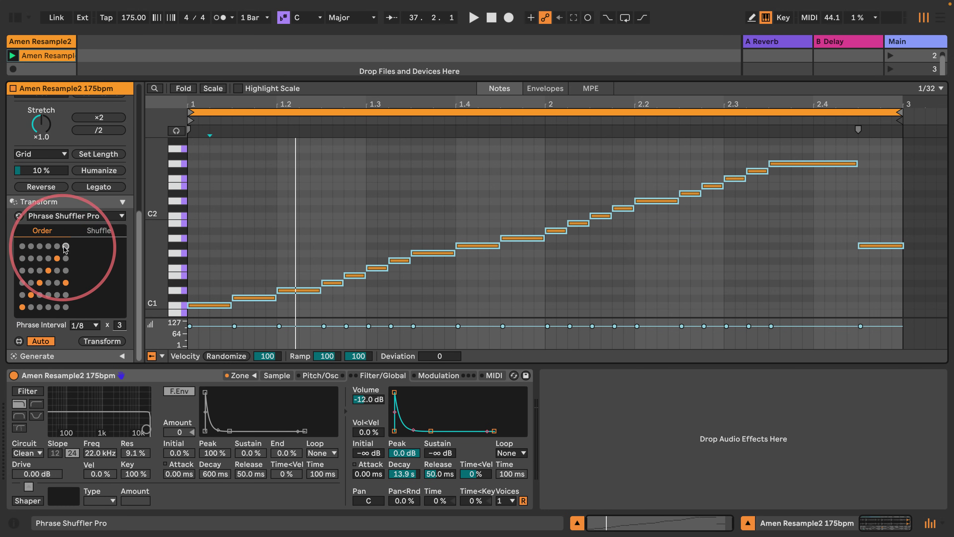
Switch Phrase Shuffler Pro to Shuffle mode with phrase 1 at full weight, phrase 2 at about half and the other phrases at minimum
left_click(99, 231)
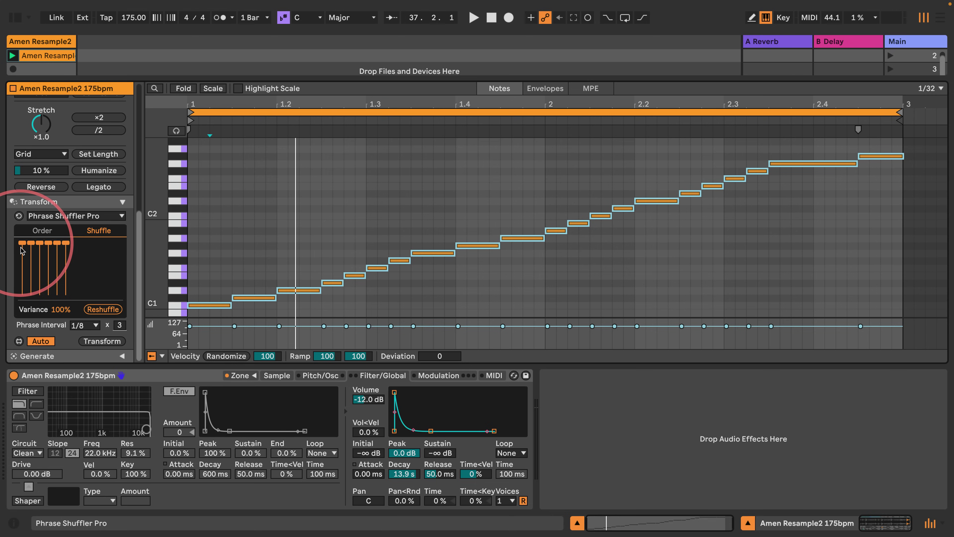
mouse_move(20, 249)
left_mouse_down()
mouse_move(25, 301)
mouse_move(66, 297)
mouse_move(22, 298)
mouse_move(19, 240)
left_mouse_up()
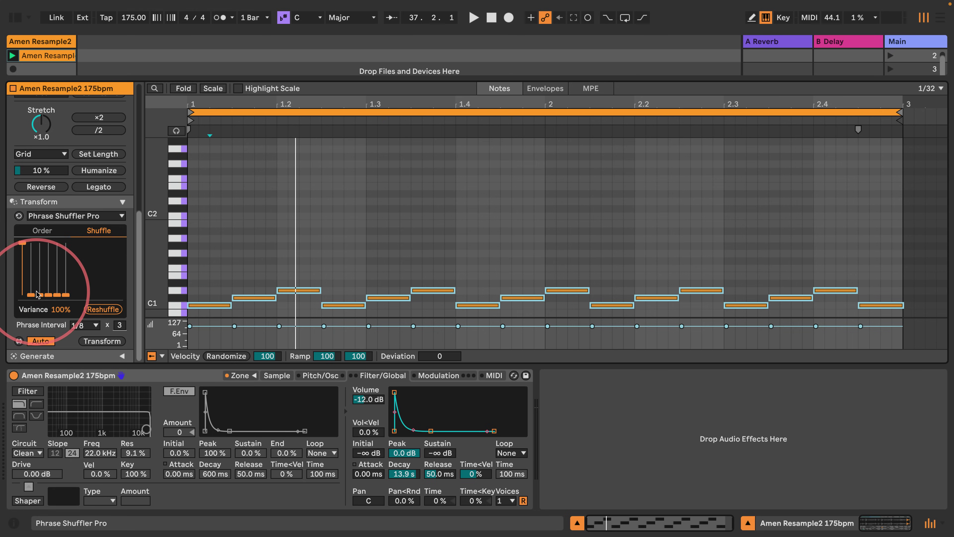
left_click_drag(32, 296, 32, 241)
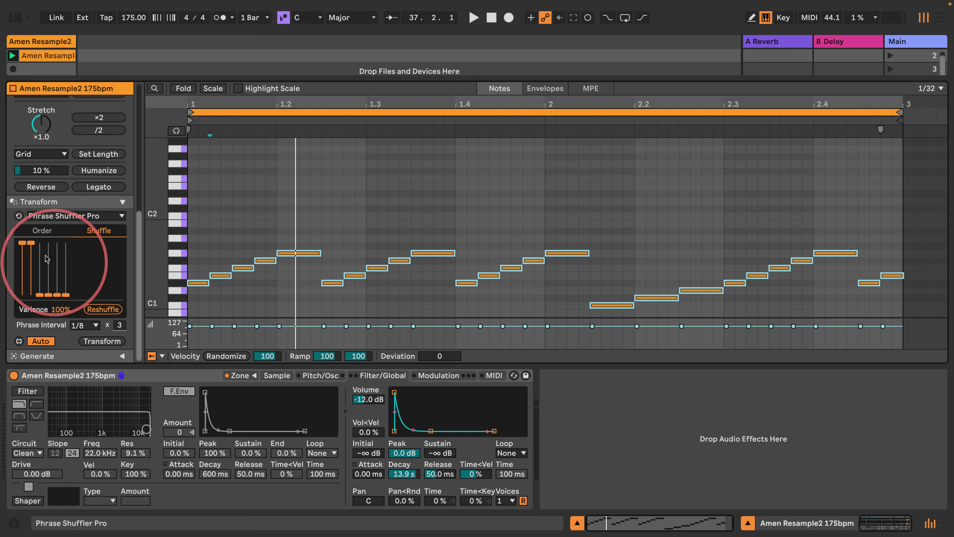
left_click_drag(31, 244, 31, 270)
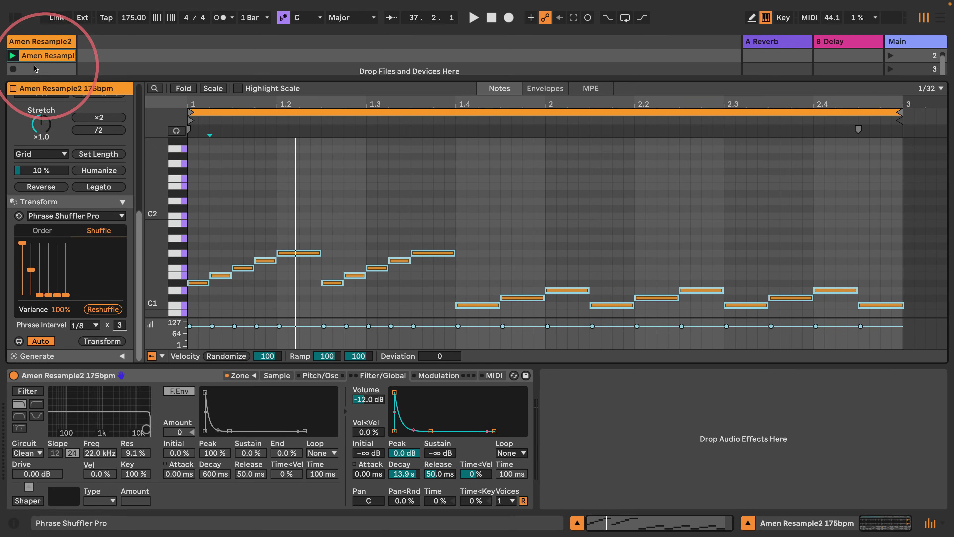
Play the clip, lower phrase 1 to about half weight and raise phrase 5 to full weight
key("space")
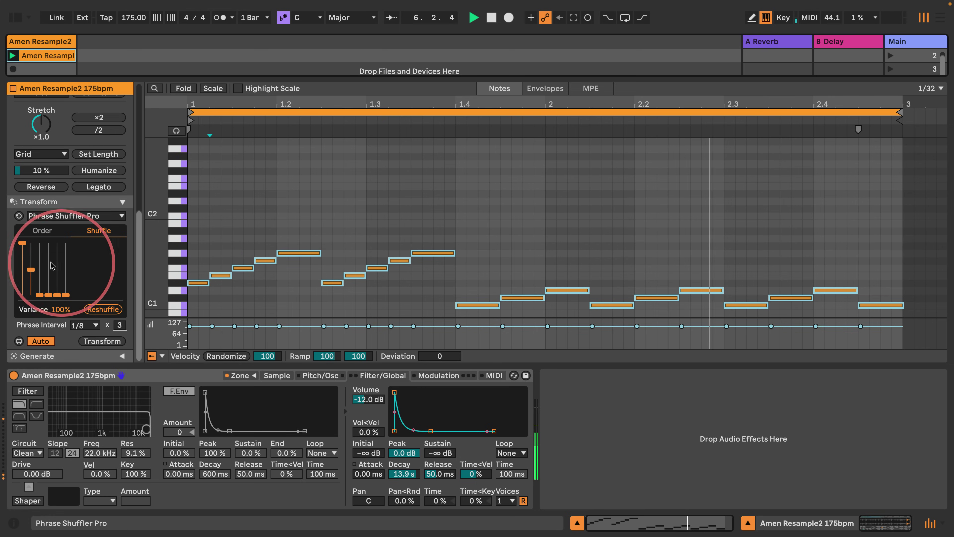
left_click(23, 269)
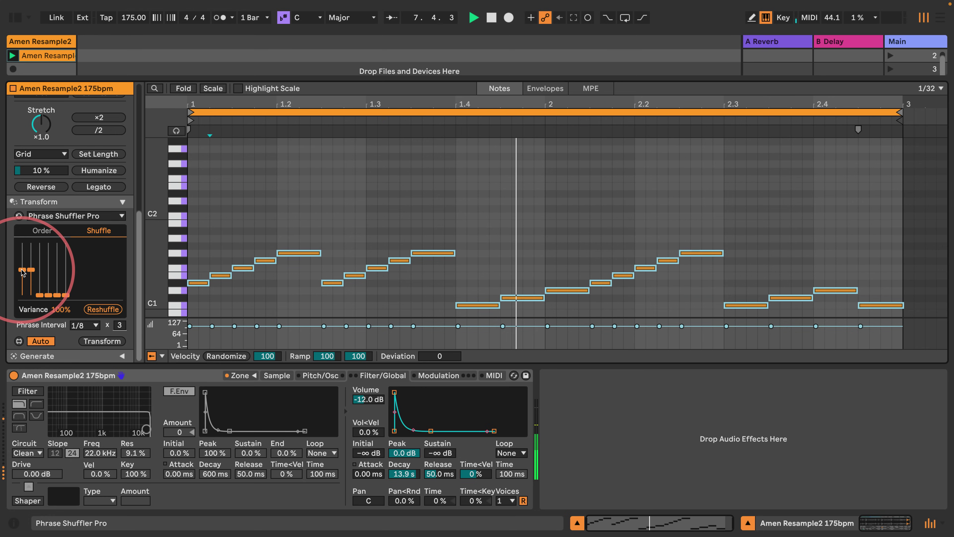
left_click(58, 249)
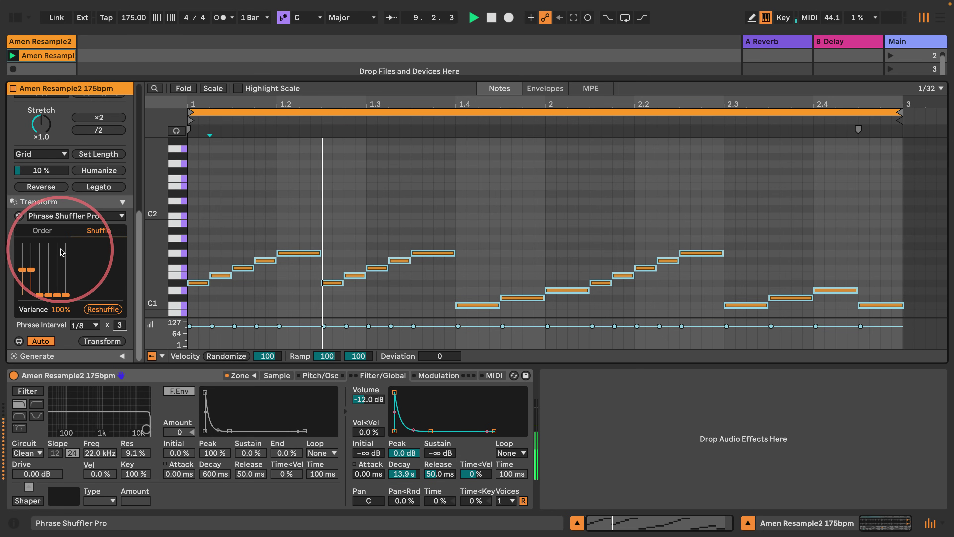
left_click_drag(56, 248, 55, 240)
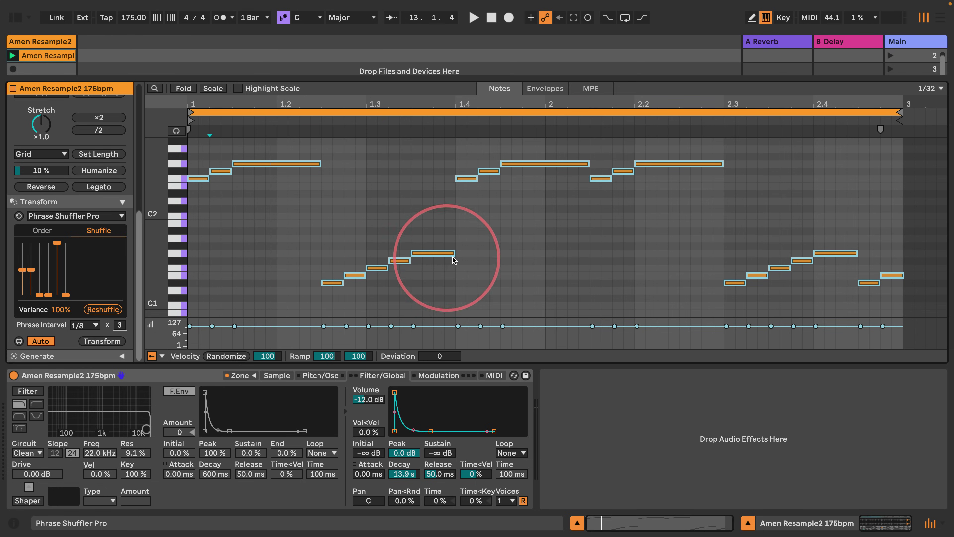
Raise phrase 6 to about 60% weight and phrases 4 and 3 to about half, and play the clip
left_click(66, 262)
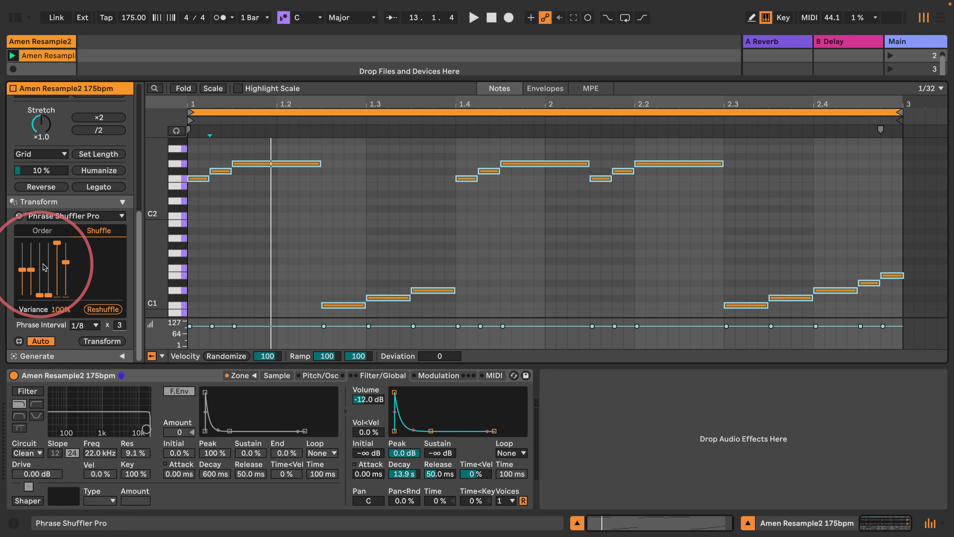
left_click(48, 266)
left_click(39, 270)
key("space")
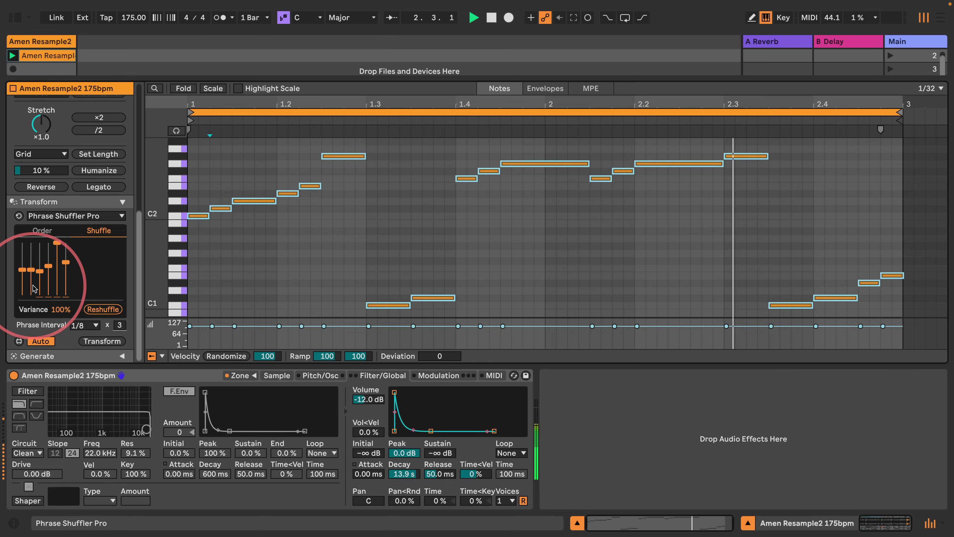
During playback, set phrase 1 to about two-thirds weight, phrase 2 to about one-fifth, phrase 4 to about three-quarters and phrase 5 to about half
left_click(22, 259)
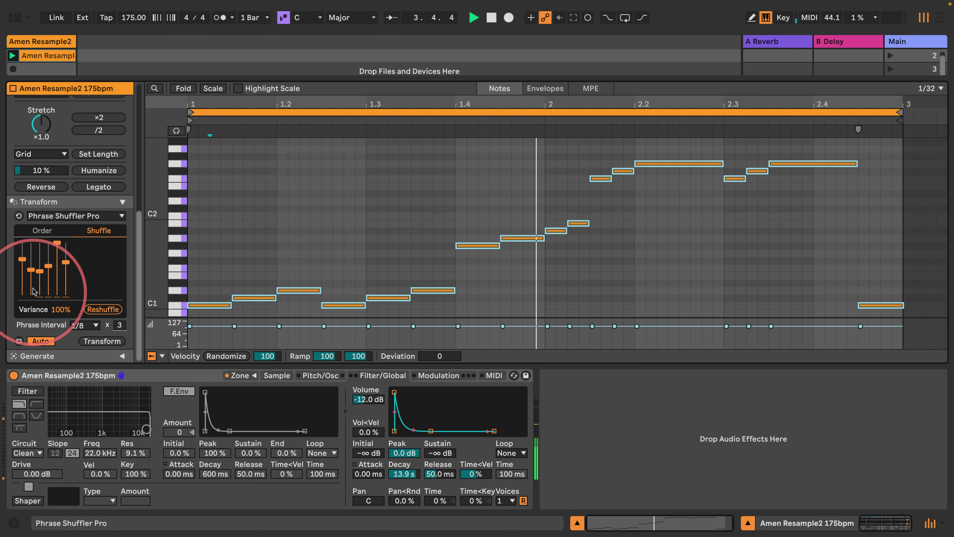
left_click(30, 285)
left_click(48, 254)
left_click(57, 270)
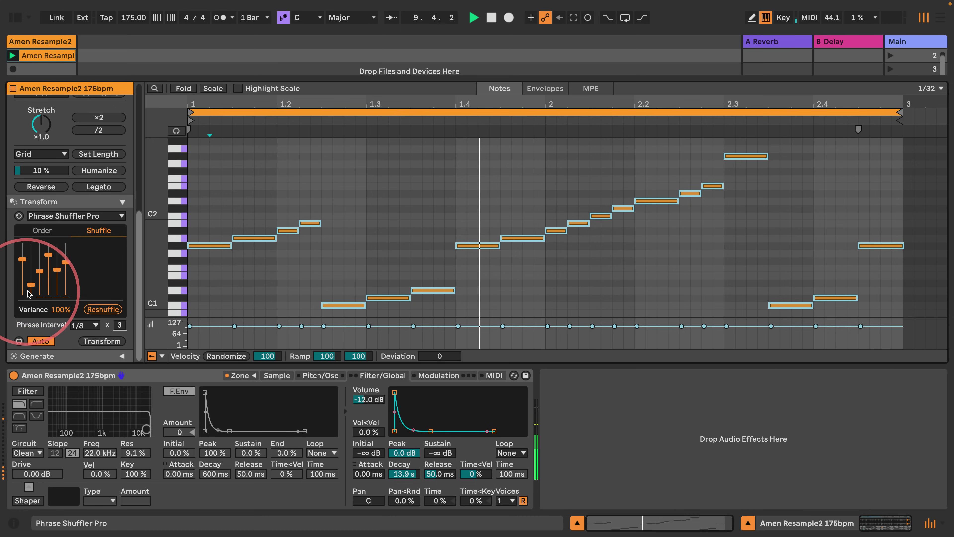
Keep only phrase 1 at full weight, trying phrase 6 and phrase 5 in turn at about half weight before returning each to minimum
left_click_drag(31, 299, 108, 313)
left_click_drag(23, 251, 23, 243)
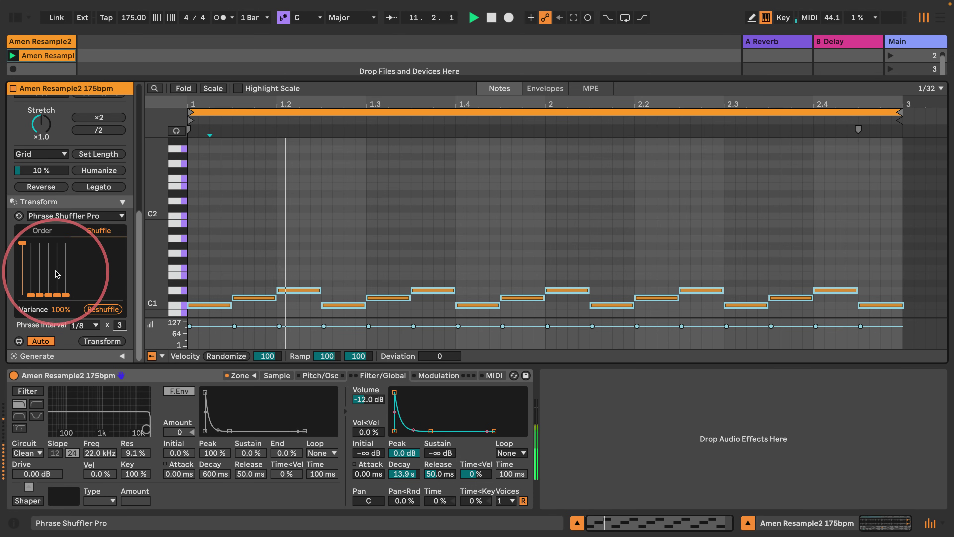
left_click(66, 269)
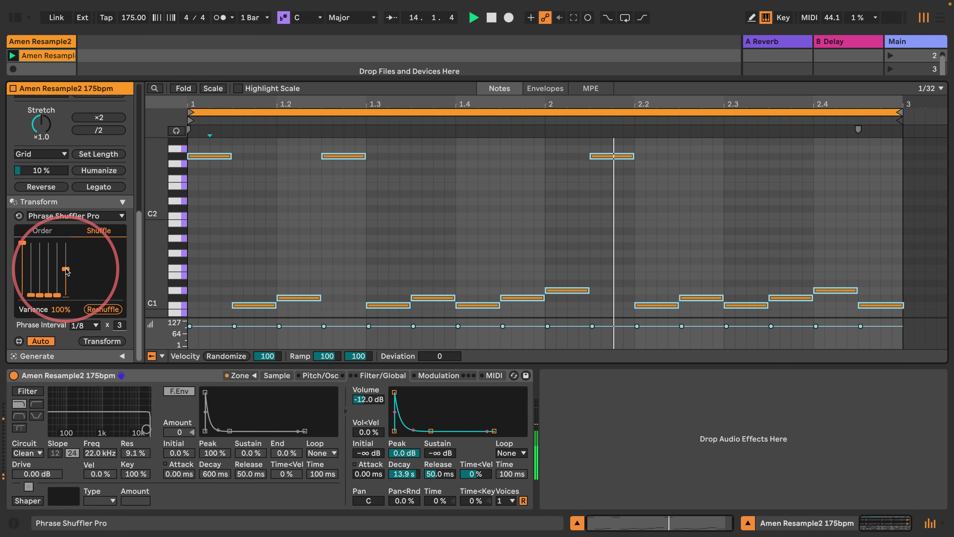
left_click_drag(66, 270, 66, 296)
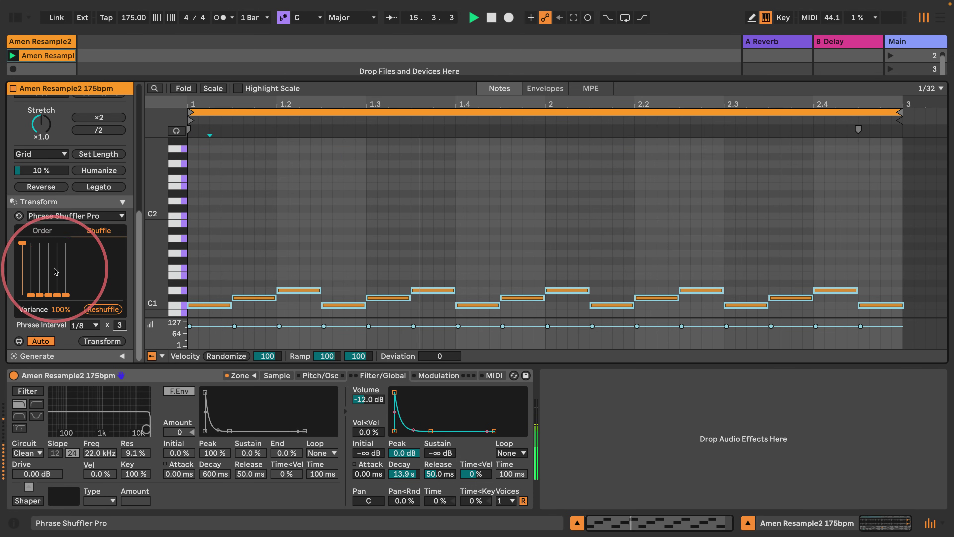
left_click(58, 268)
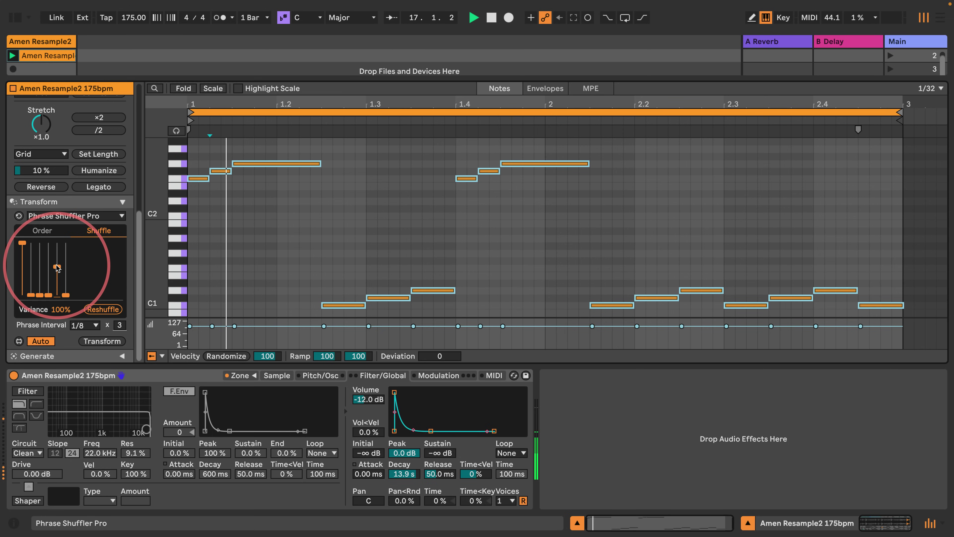
left_click_drag(56, 265, 55, 300)
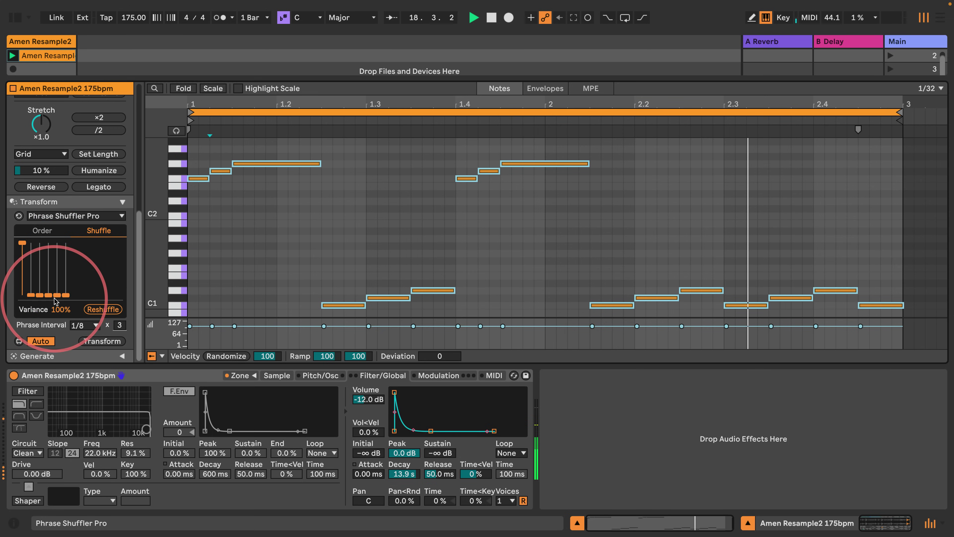
Raise phrase 4 to about 70% weight, followed by all six phrases to full weight
left_click(48, 269)
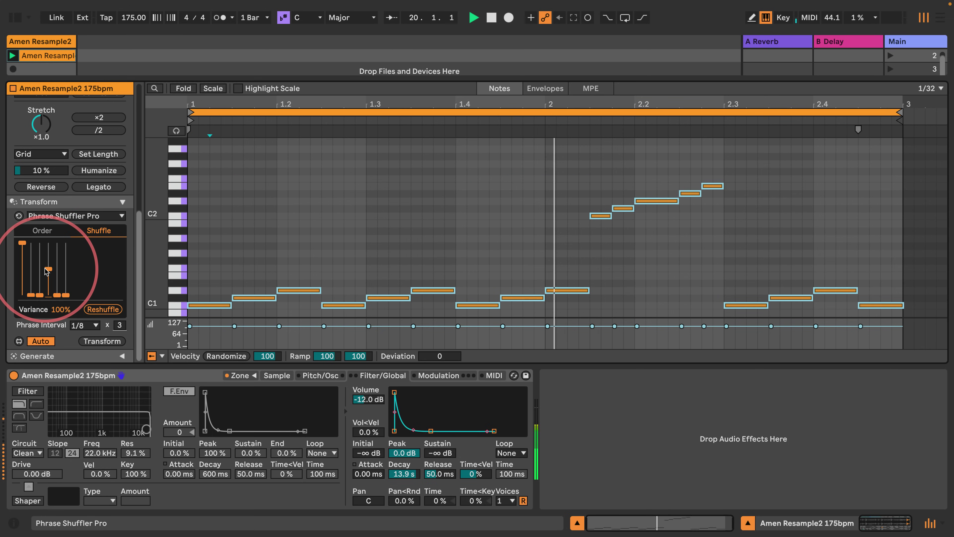
mouse_move(47, 272)
left_mouse_down()
mouse_move(46, 251)
mouse_move(49, 259)
left_mouse_up()
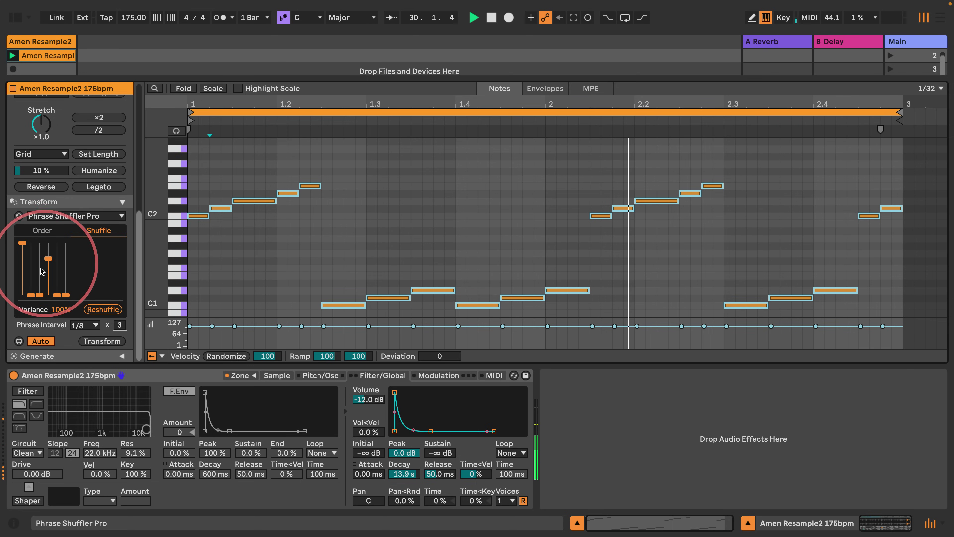
mouse_move(40, 295)
left_mouse_down()
mouse_move(31, 243)
mouse_move(78, 242)
left_mouse_up()
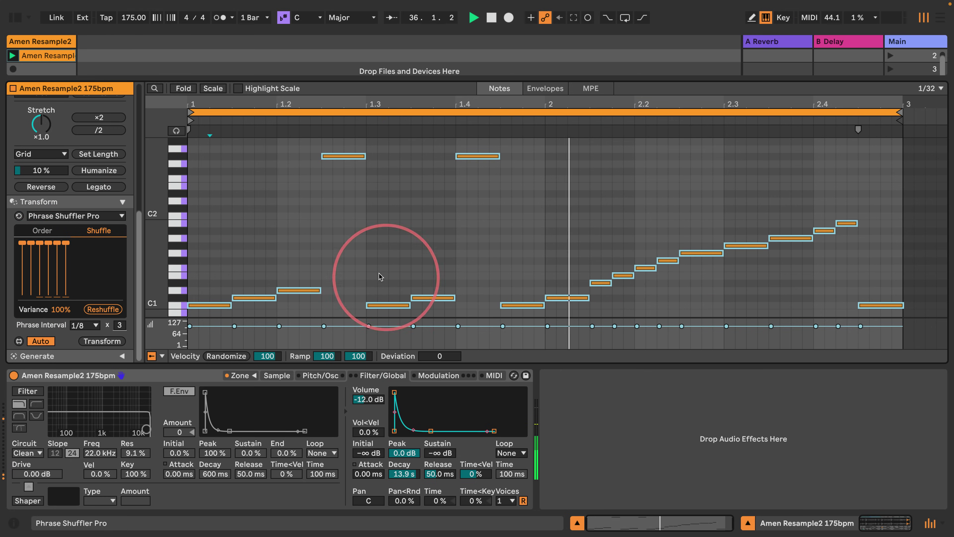
Try phrases 2 to 6 at about half weight and return all six phrases to full weight
left_click(31, 271)
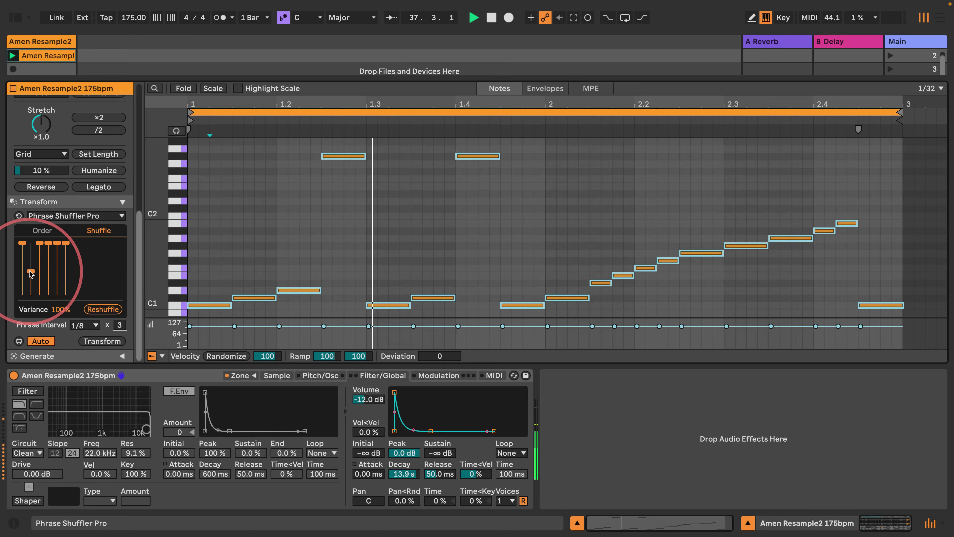
left_click_drag(31, 274, 69, 267)
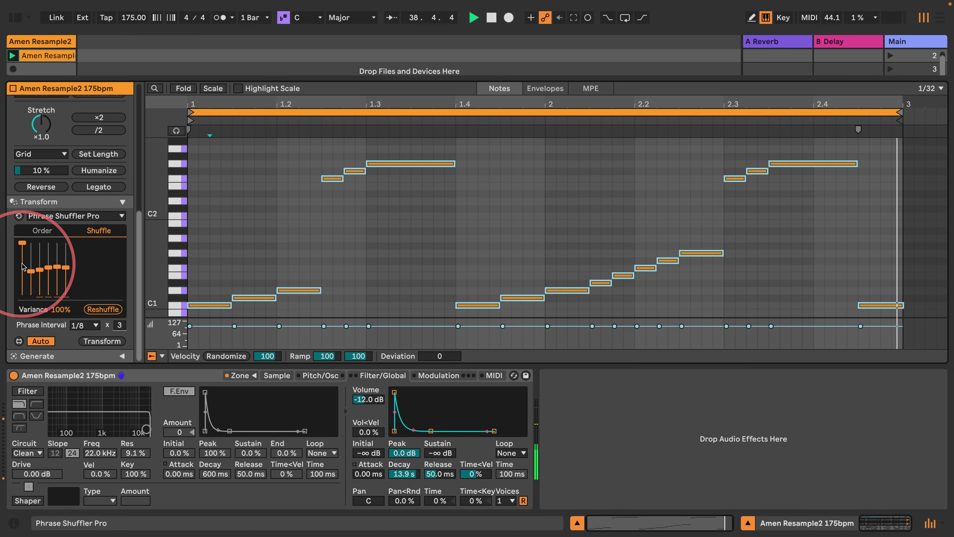
mouse_move(22, 263)
left_mouse_down()
mouse_move(22, 272)
mouse_move(63, 231)
mouse_move(93, 232)
left_mouse_up()
Set the shuffle Variance to 0% and, after restarting playback, raise the Sampler volume to -8.00 dB
left_click_drag(58, 308, 59, 376)
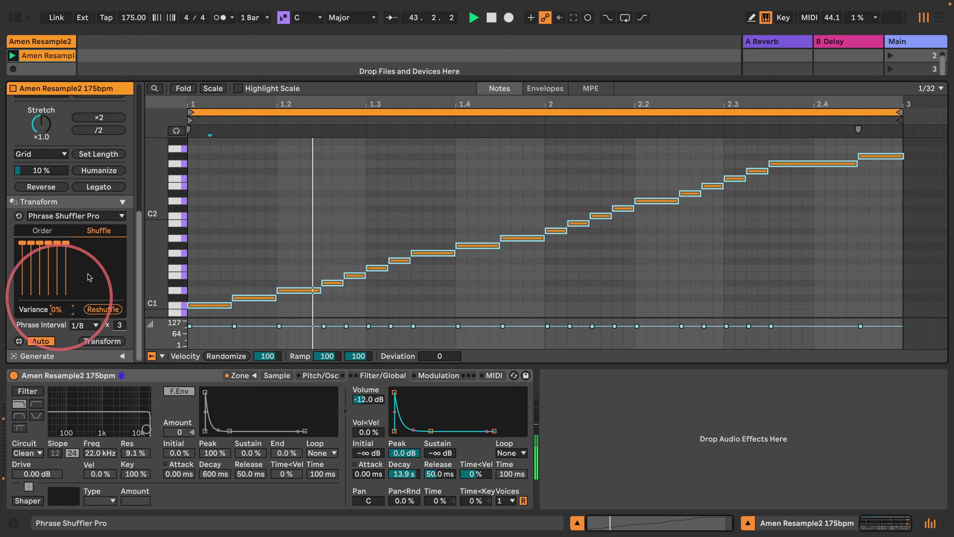
key("space")
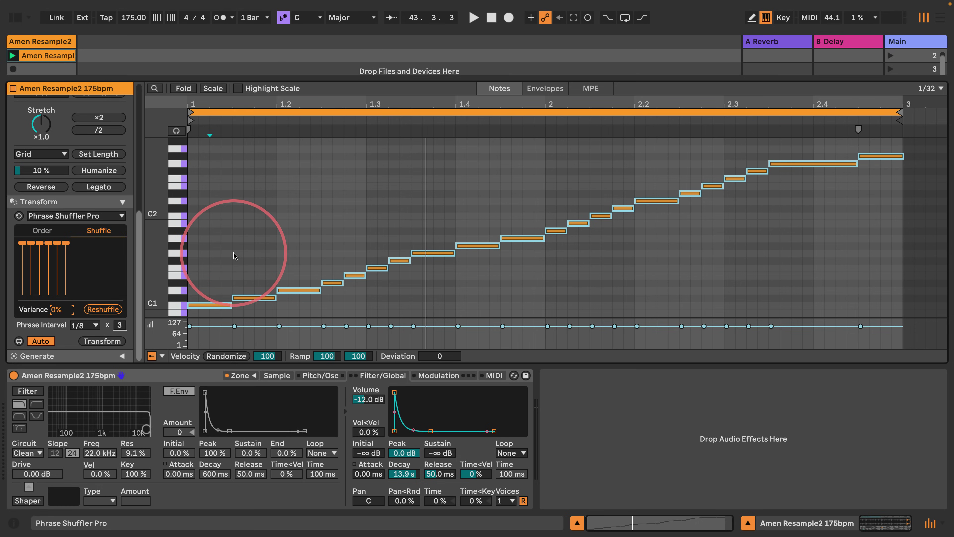
key("space")
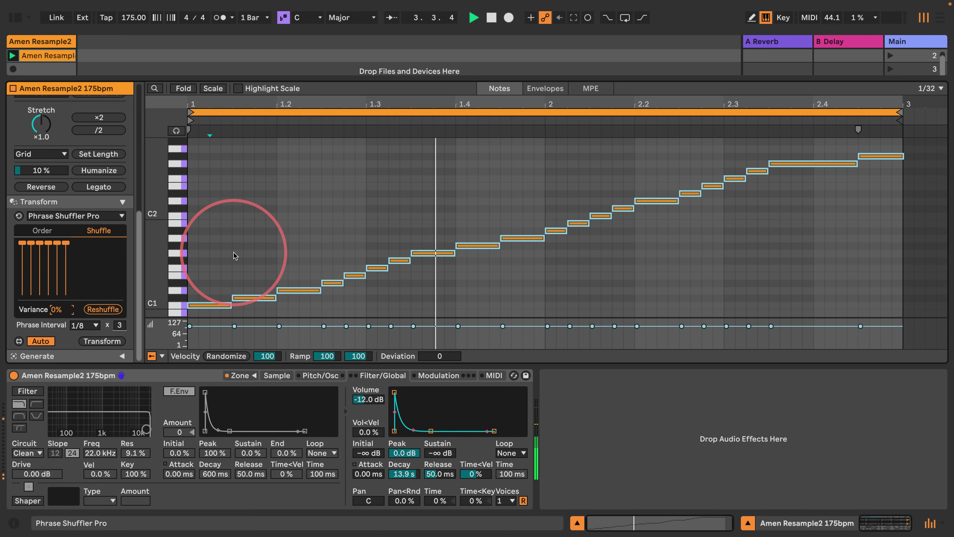
mouse_move(368, 399)
left_mouse_down()
mouse_move(368, 391)
mouse_move(368, 400)
left_mouse_up()
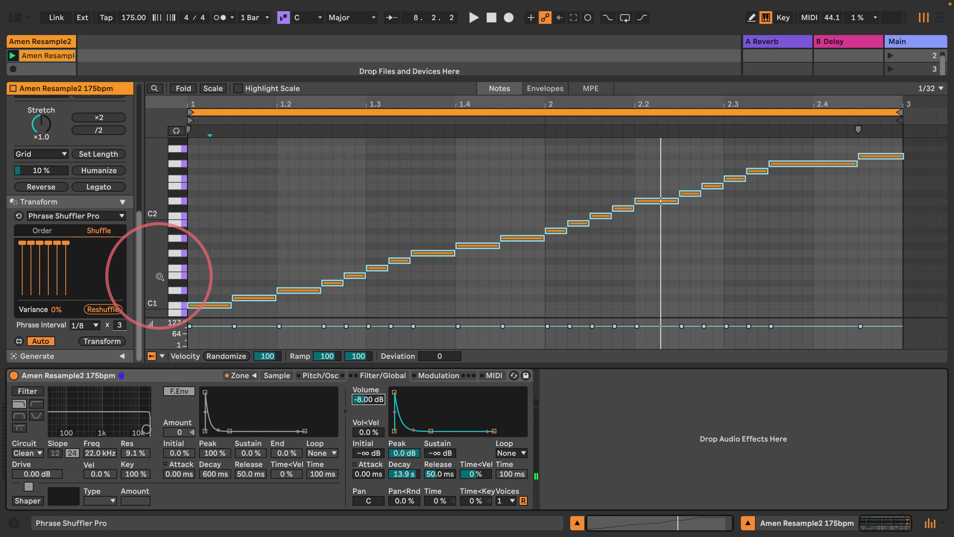
Set the shuffle Variance to 25%
left_click(56, 309)
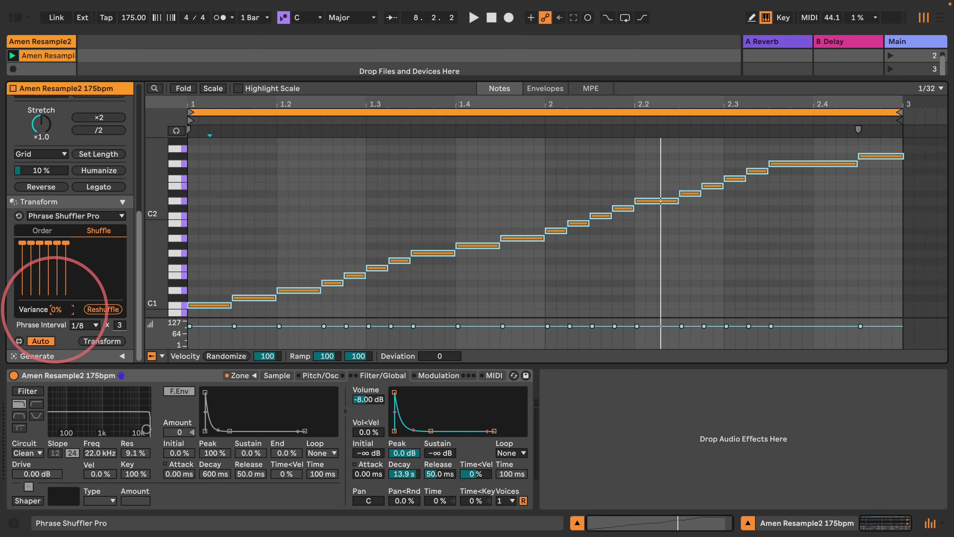
type("25")
key("Return")
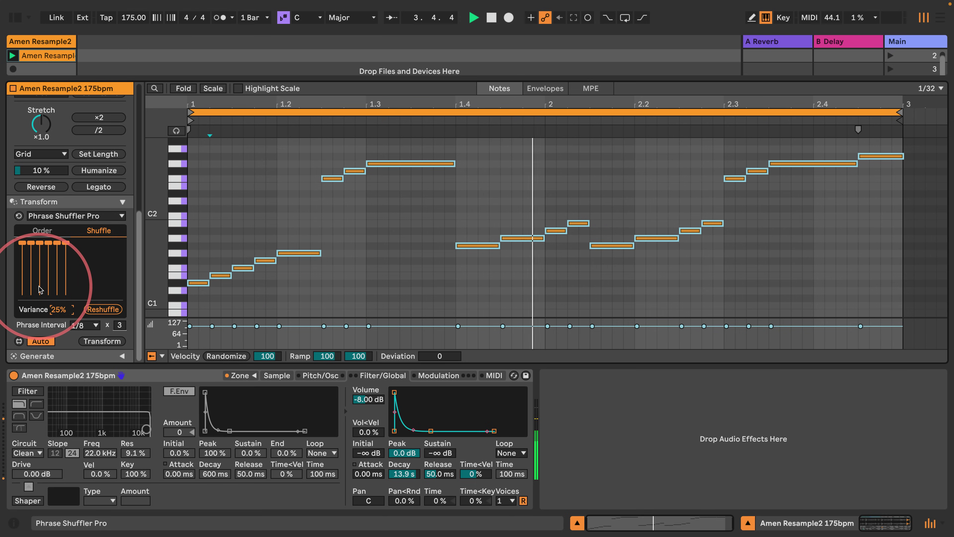
Keep only phrase 2 at full weight with all other phrases at minimum, and set the Variance to 0%
left_click_drag(40, 289, 66, 295)
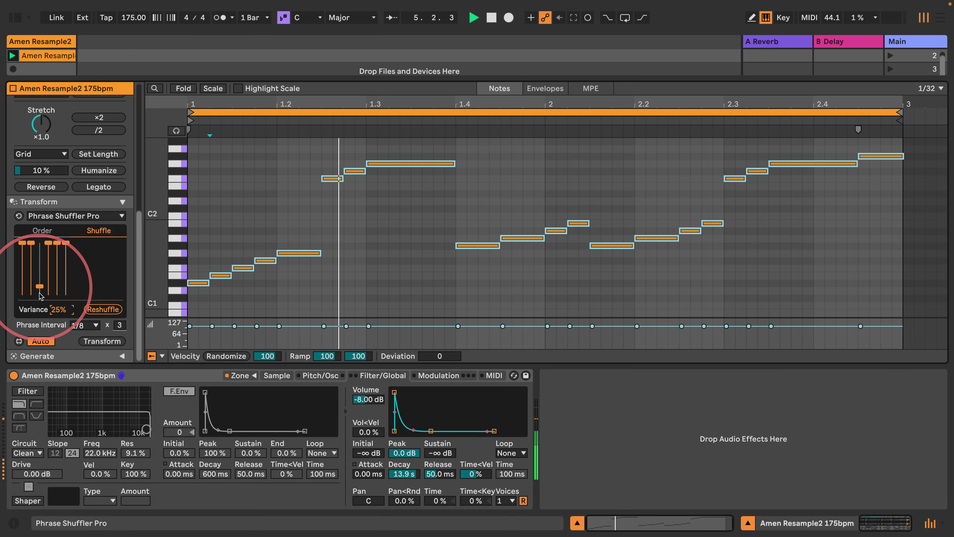
left_click(23, 293)
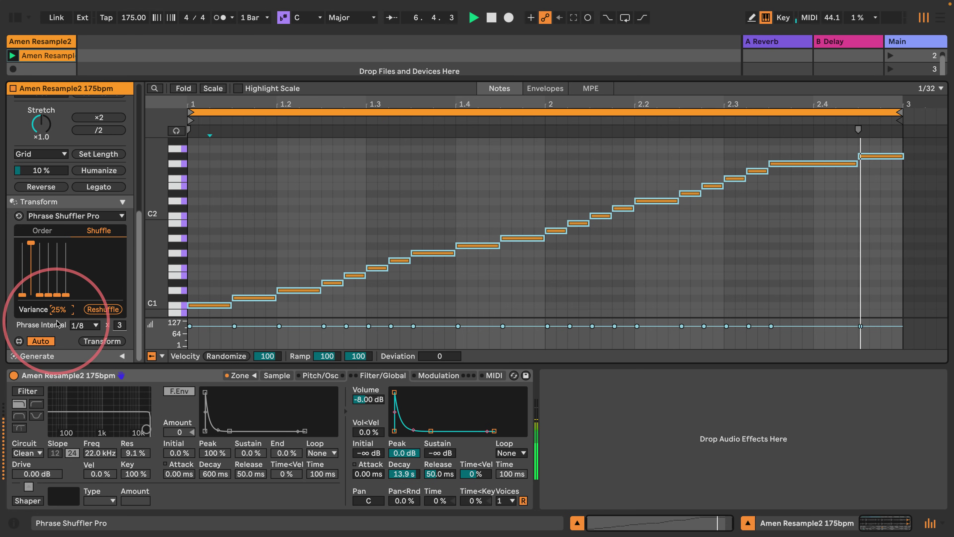
left_click_drag(57, 309, 56, 421)
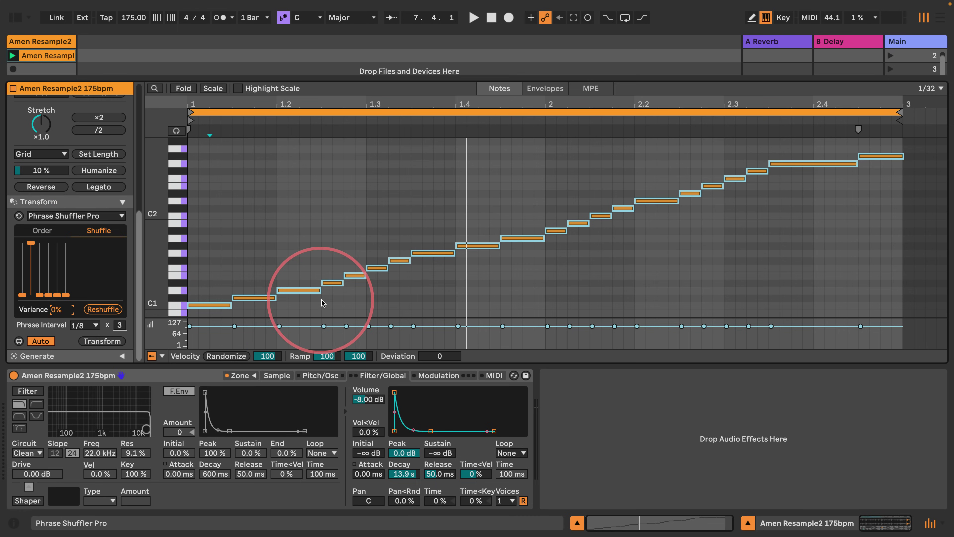
Select the five notes of the second phrase to review them, play the clip and clear the selection
left_click_drag(329, 300, 427, 236)
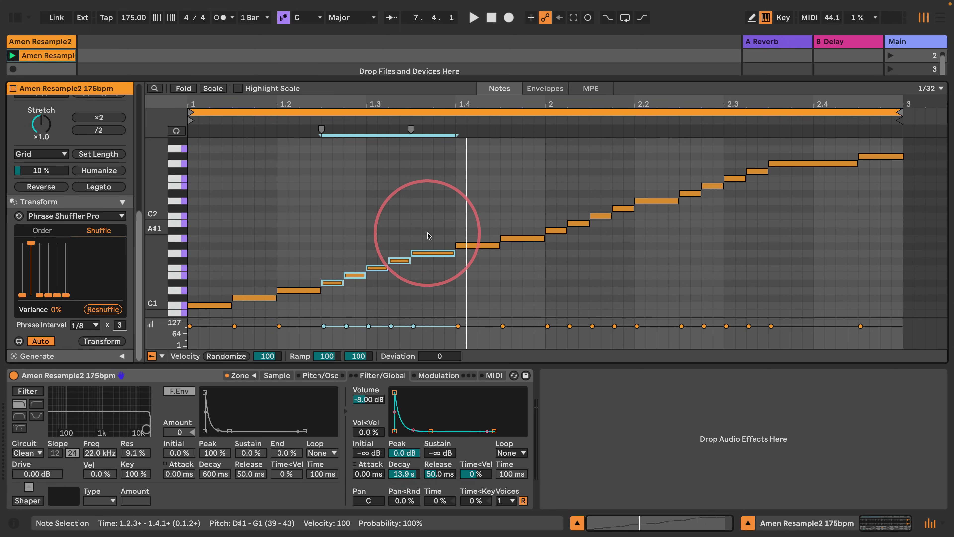
key("space")
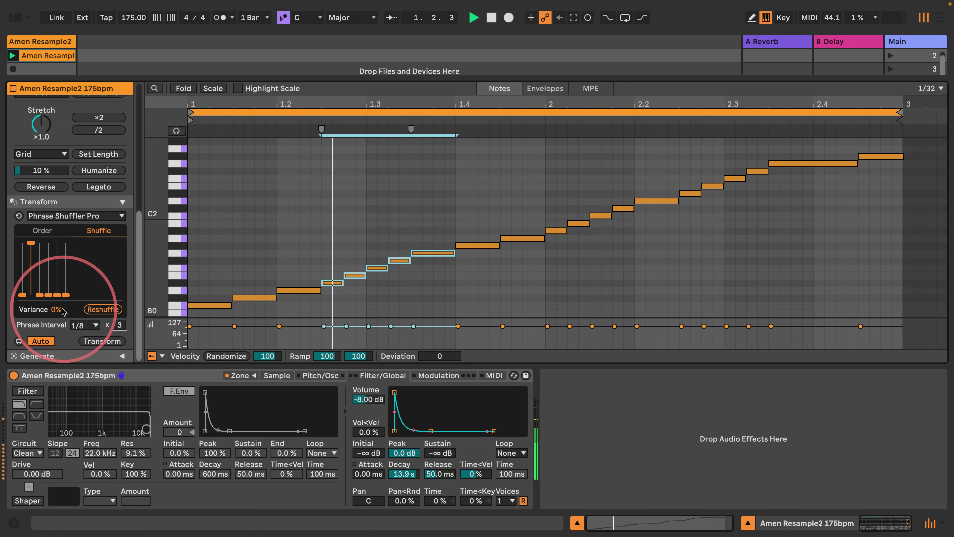
left_click(232, 224)
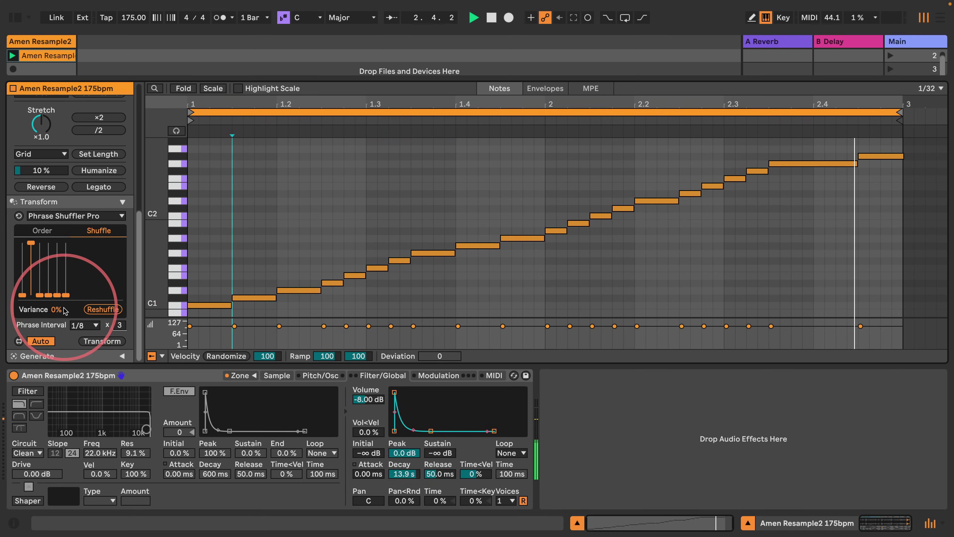
Apply the shuffle to the whole clip at 100% Variance, and lower the Variance to 13%
left_click_drag(64, 309, 58, 256)
left_click(100, 342)
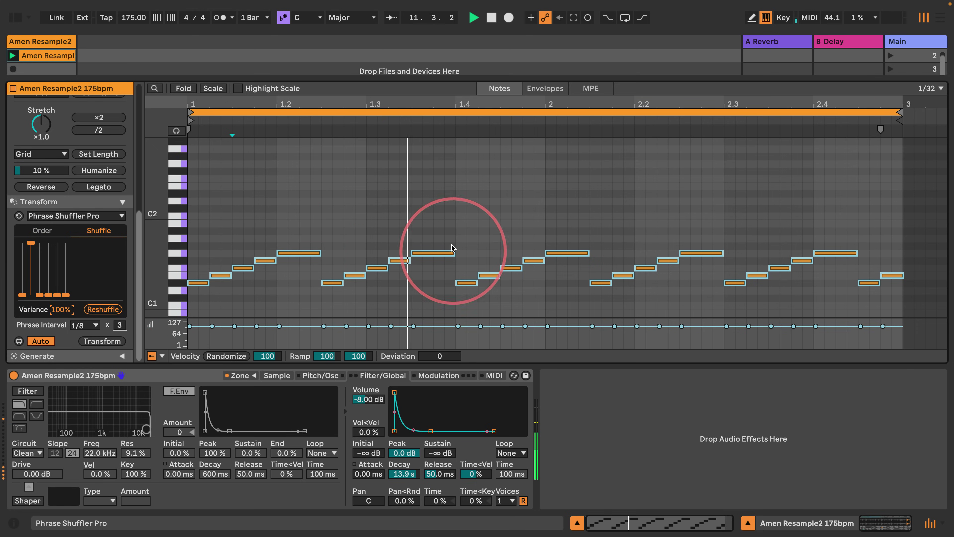
left_click_drag(59, 309, 62, 389)
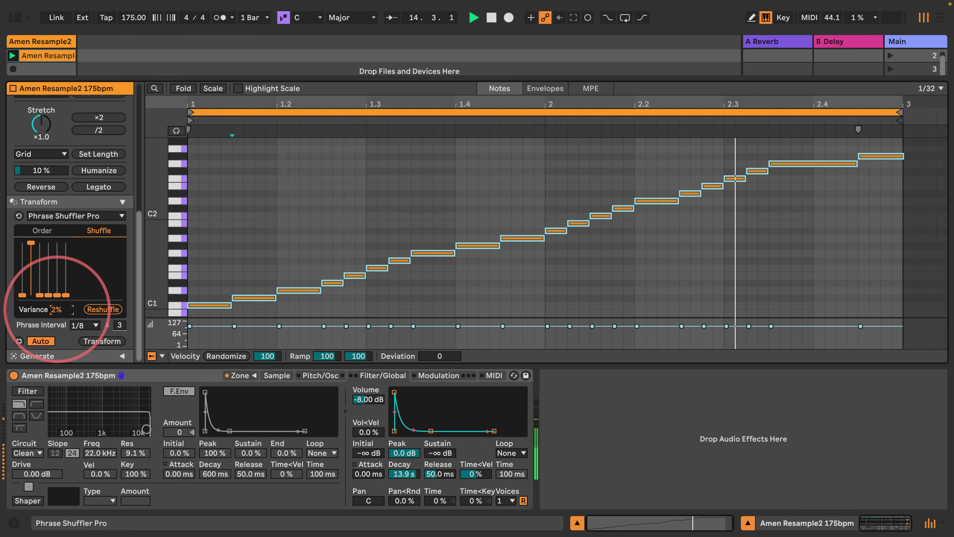
left_click_drag(57, 319, 56, 304)
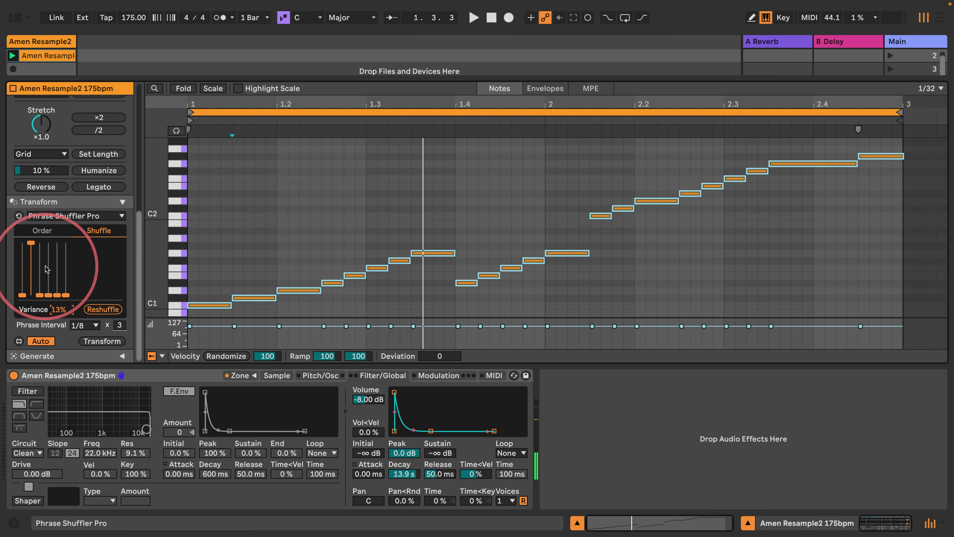
Raise phrase 4 to full weight alongside phrase 2 and play the clip
left_click_drag(48, 265, 49, 243)
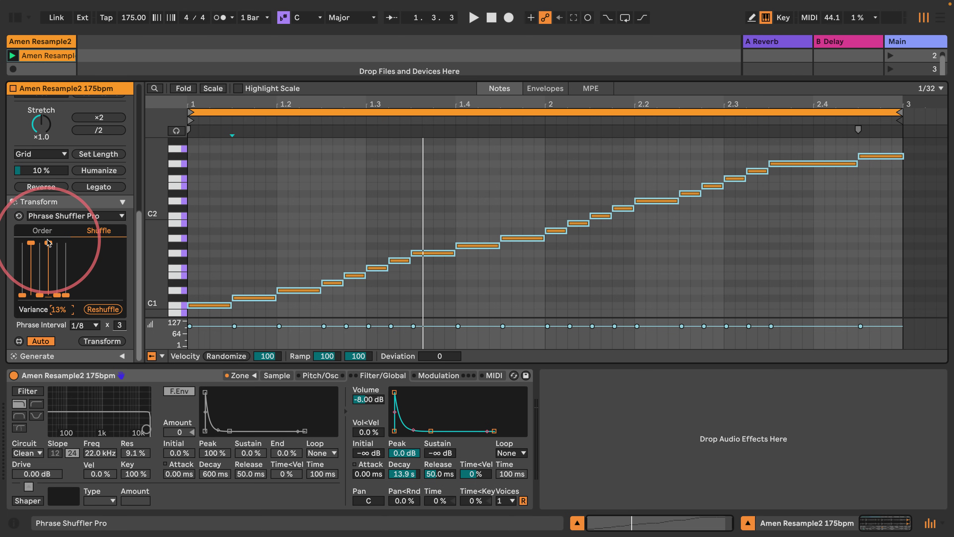
key("space")
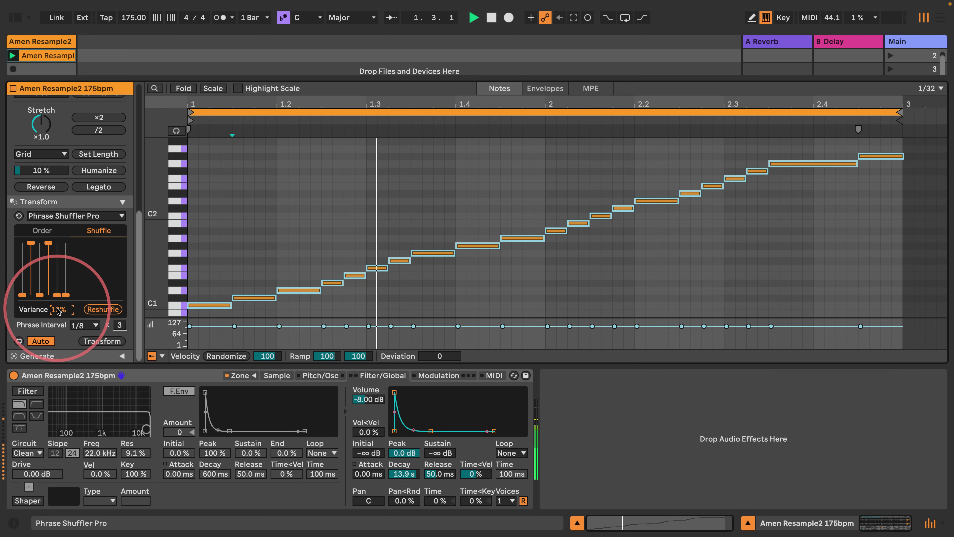
Raise the Variance in stages to 33% with phrases 2 and 4 at full weight, listening to each variation
left_click_drag(53, 309, 53, 286)
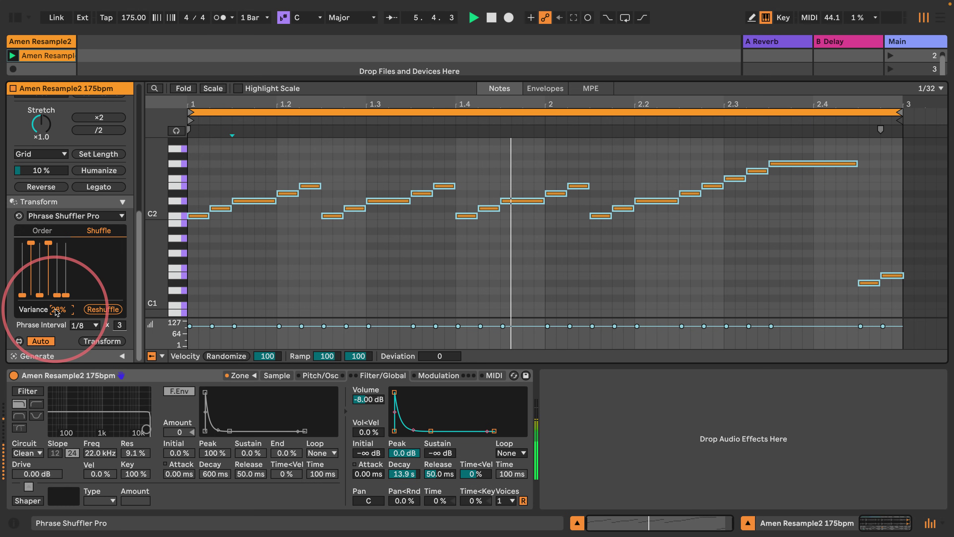
key("Up")
key("Up")
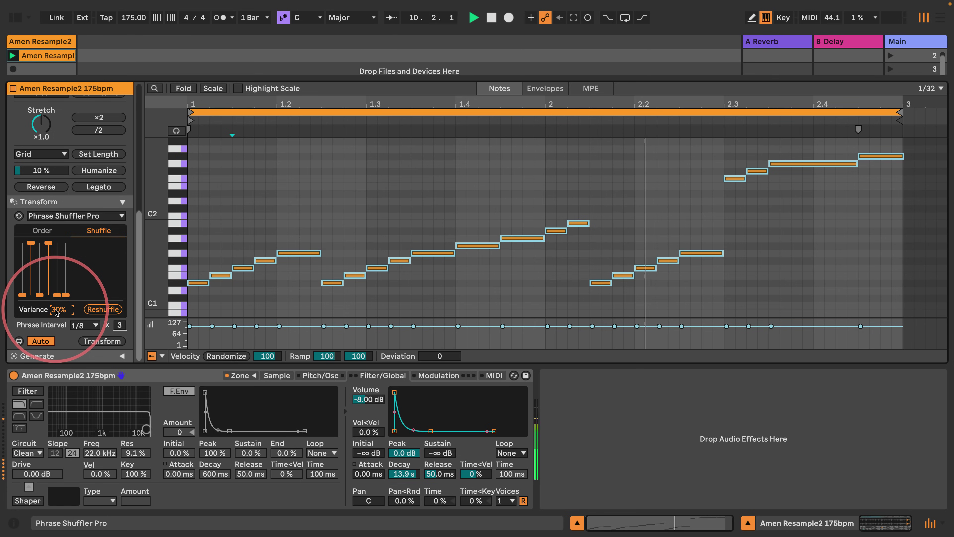
key("Up")
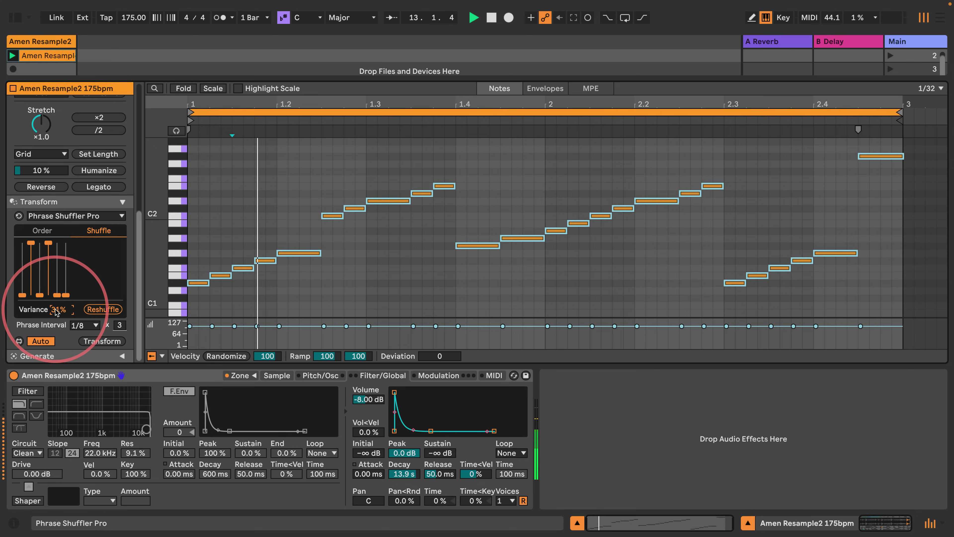
key("super+z")
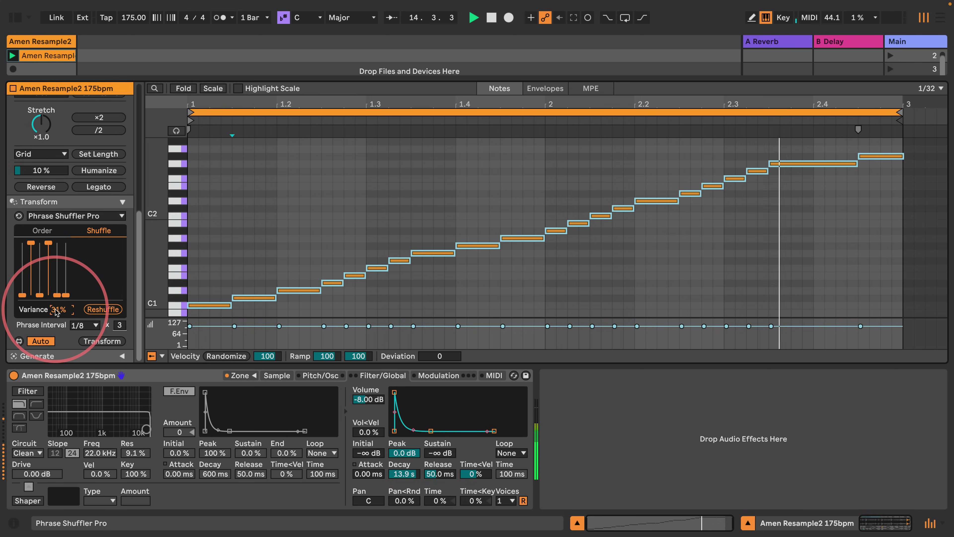
key("Up")
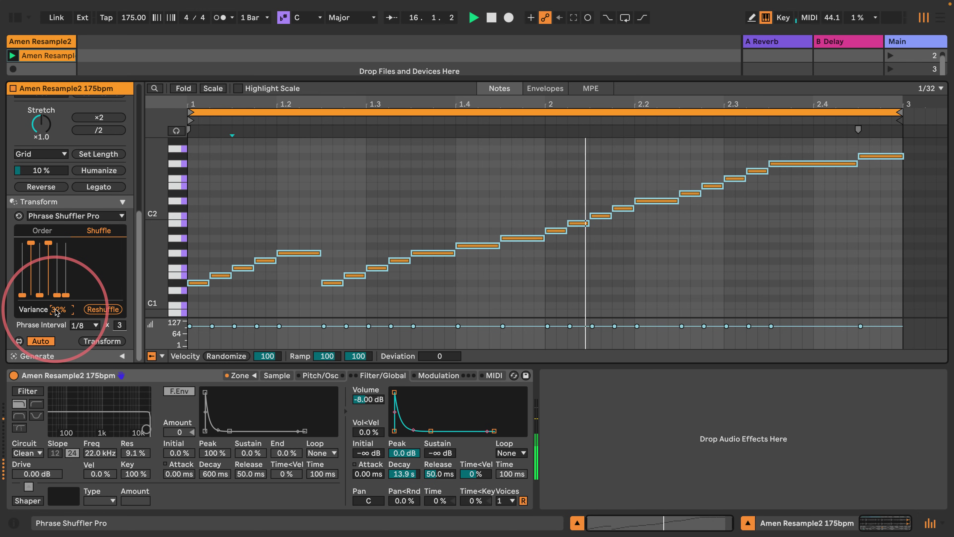
key("Up")
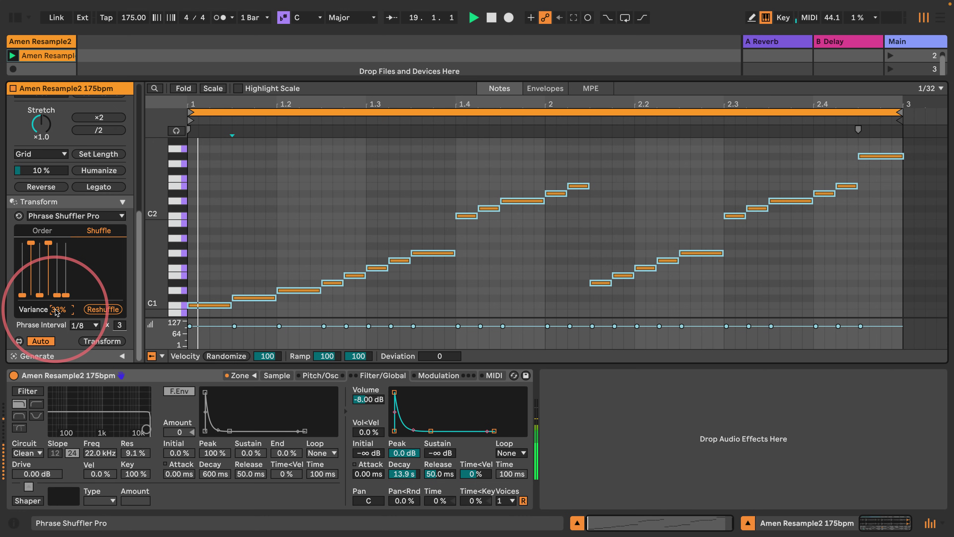
Set all six phrase weights to full, and reshuffle the clip several times at 33% Variance during playback
mouse_move(65, 282)
left_mouse_down()
mouse_move(79, 221)
mouse_move(23, 215)
left_mouse_up()
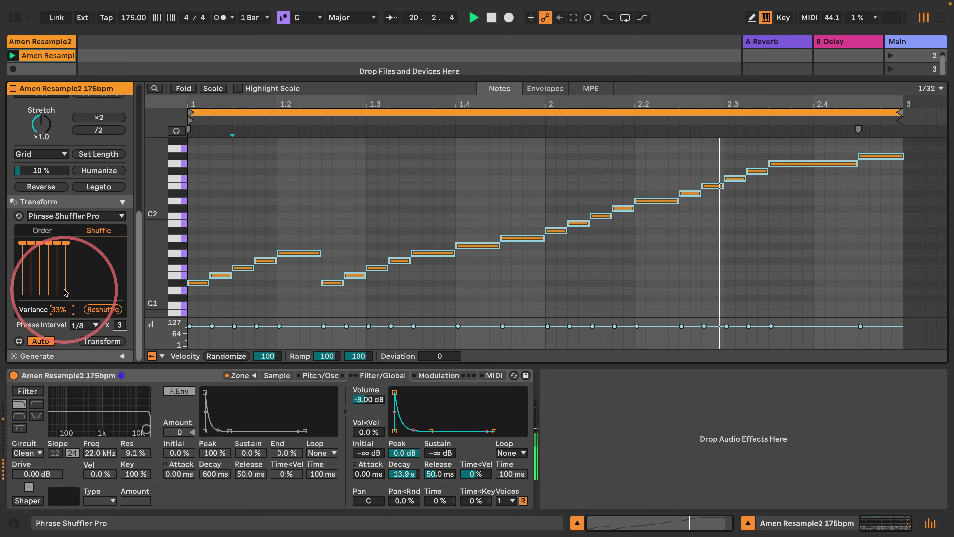
left_click(101, 309)
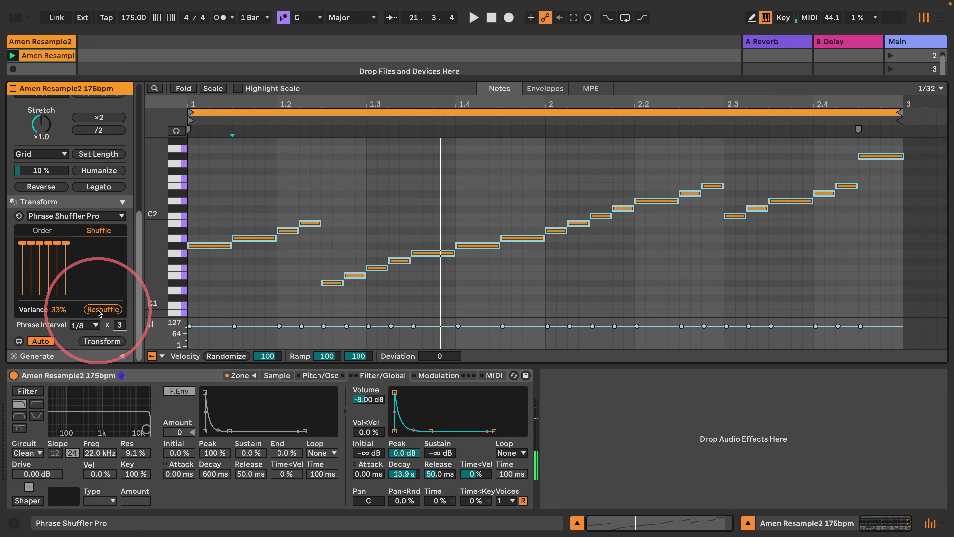
left_click(94, 309)
key("space")
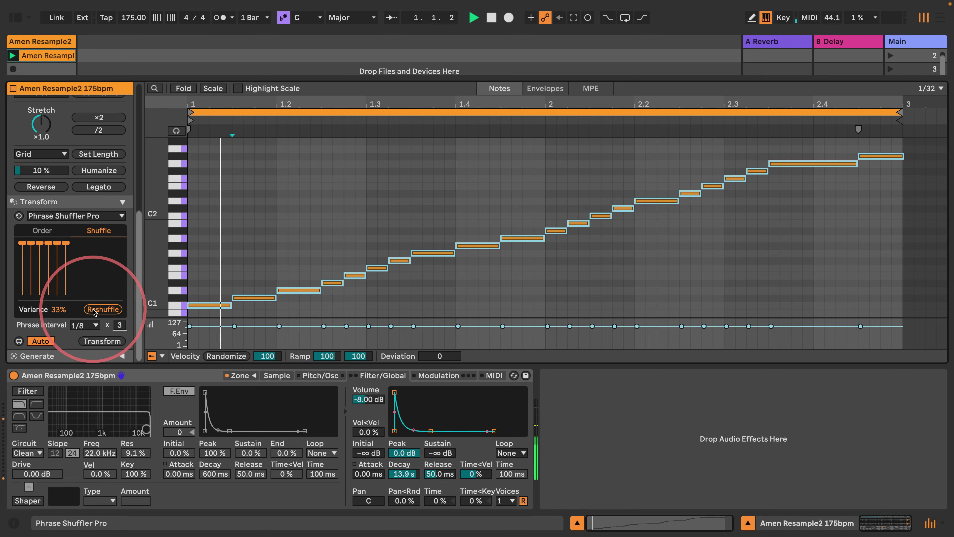
left_click(94, 310)
left_click(93, 311)
Set the Variance to 100% and reshuffle the clip repeatedly, playing the new patterns
left_click_drag(58, 310, 83, 150)
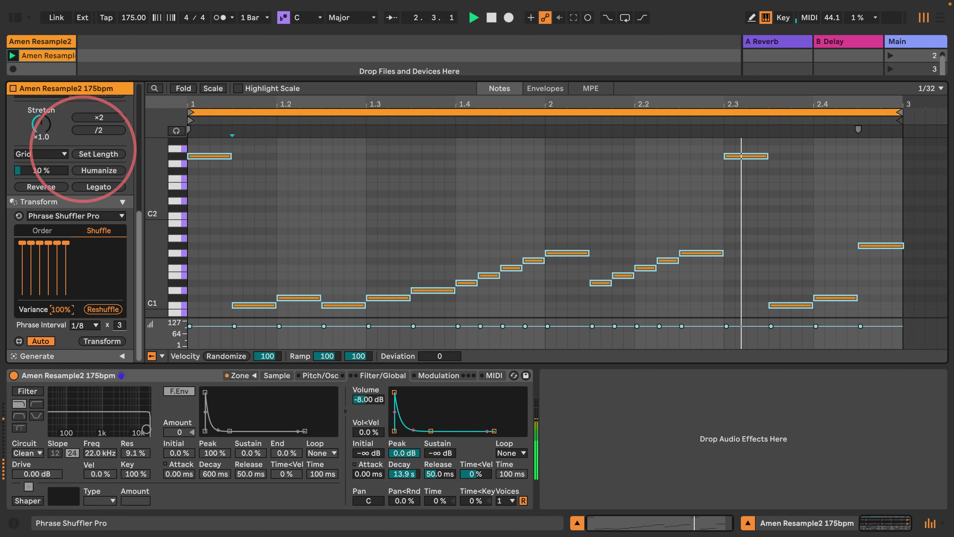
left_click(103, 309)
left_click(103, 310)
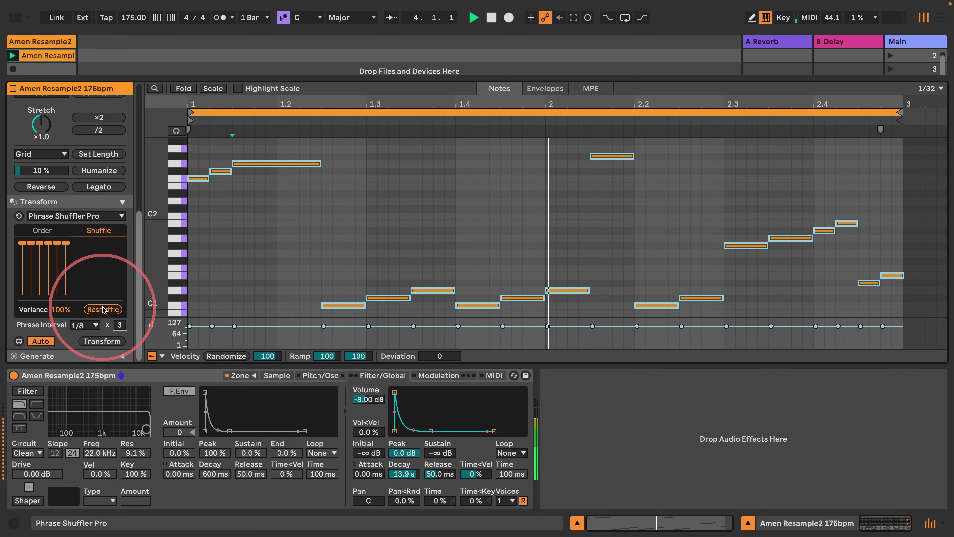
left_click(104, 309)
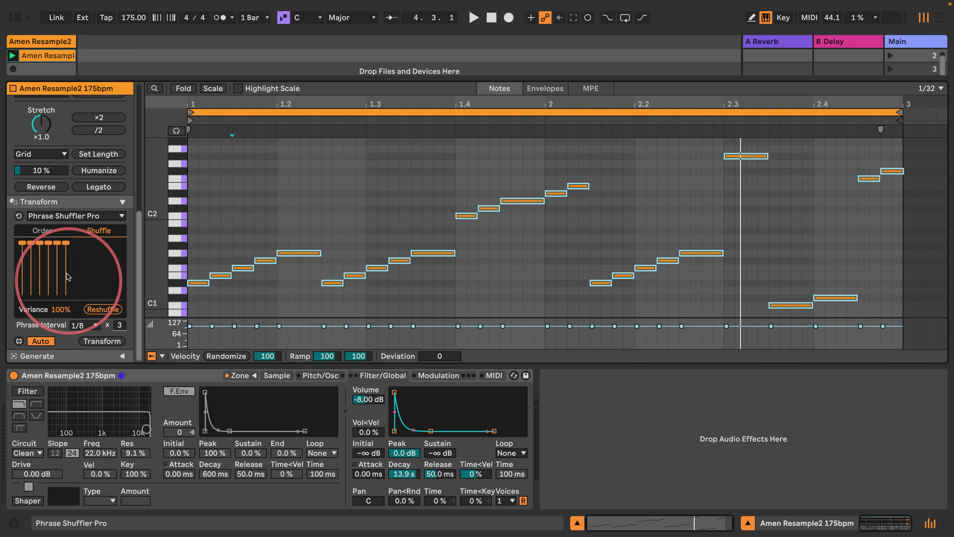
key("space")
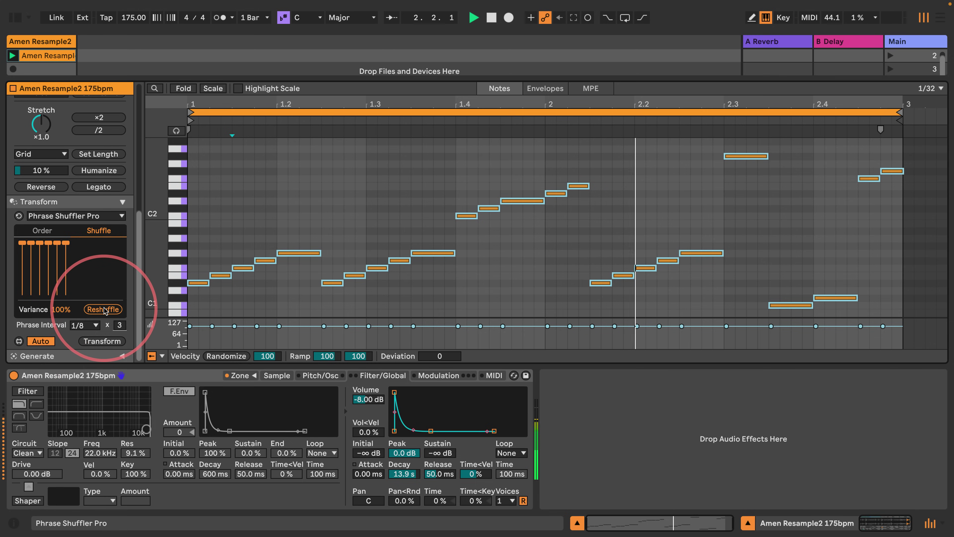
left_click(103, 309)
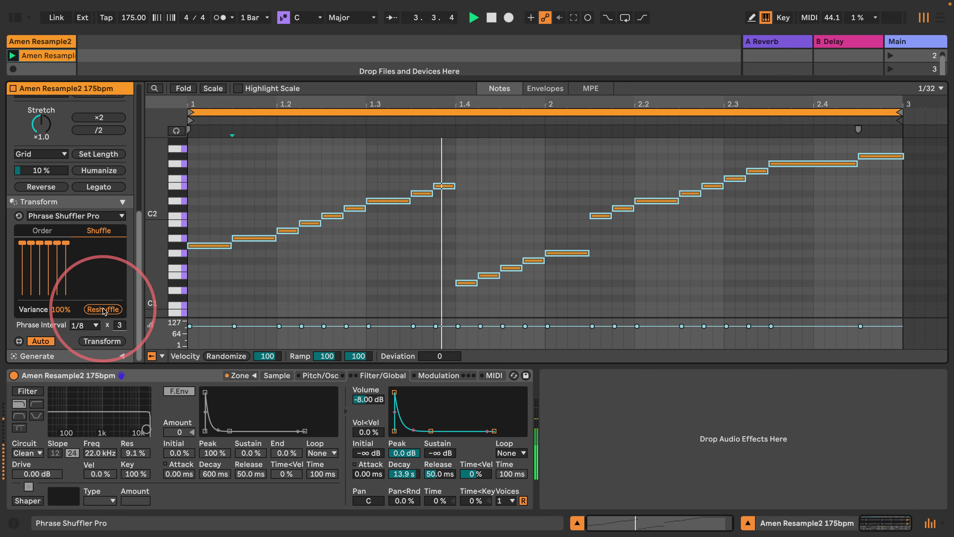
left_click(103, 310)
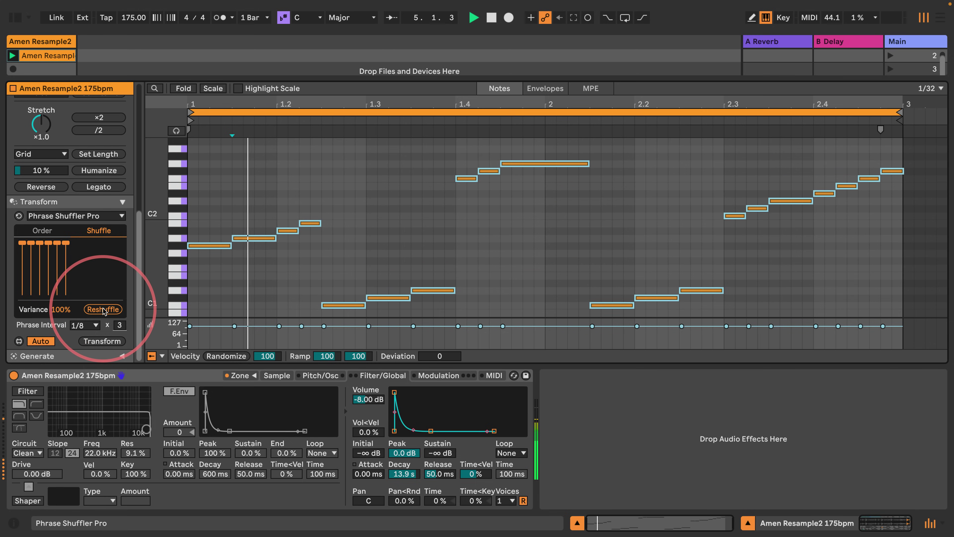
left_click(104, 309)
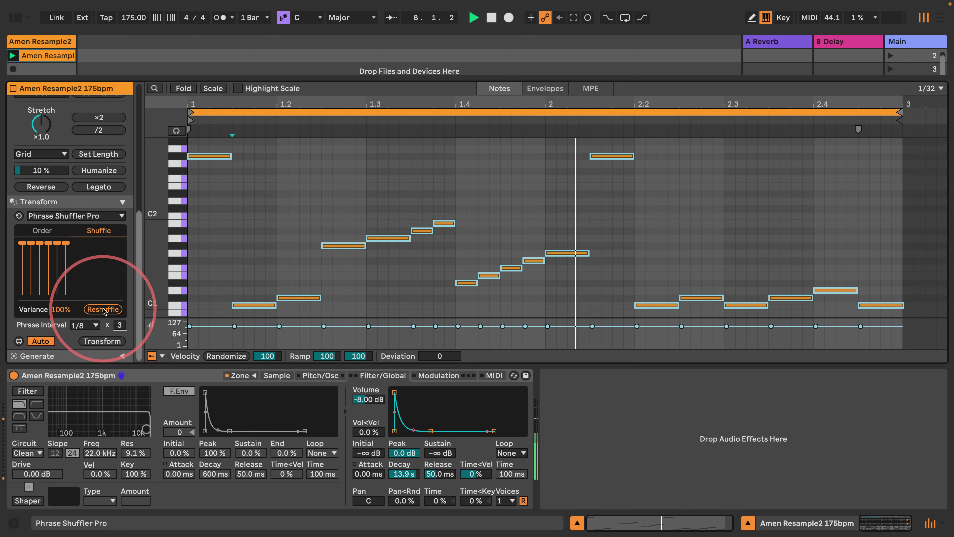
left_click(103, 309)
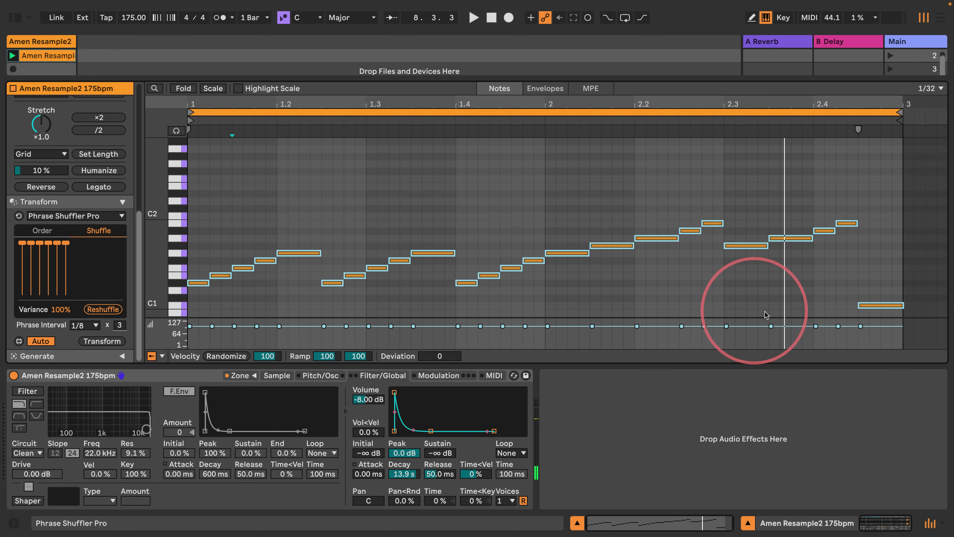
Select the notes from 2.3 to the clip's end, shuffle them with a 1/16 Phrase Interval and play the clip
left_click_drag(895, 315, 735, 183)
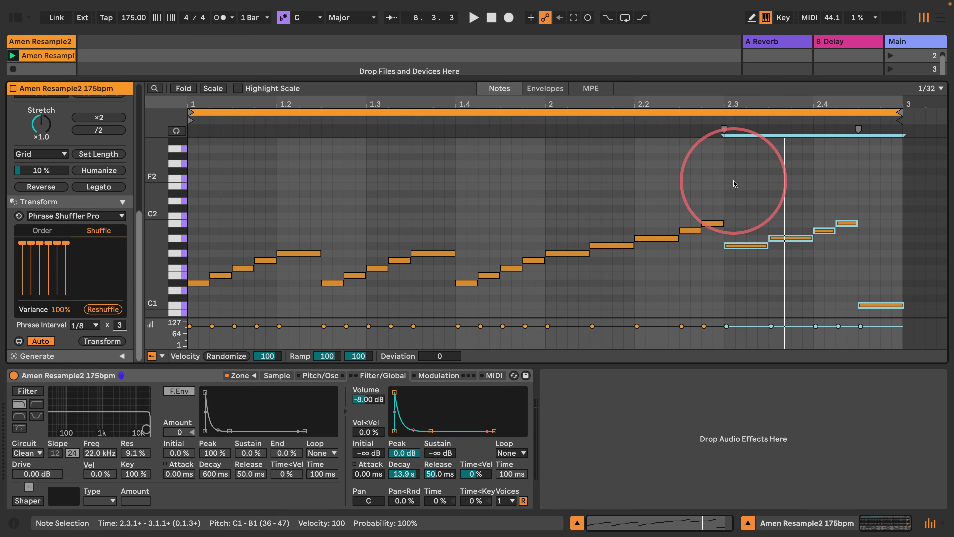
left_click(84, 324)
left_click(79, 412)
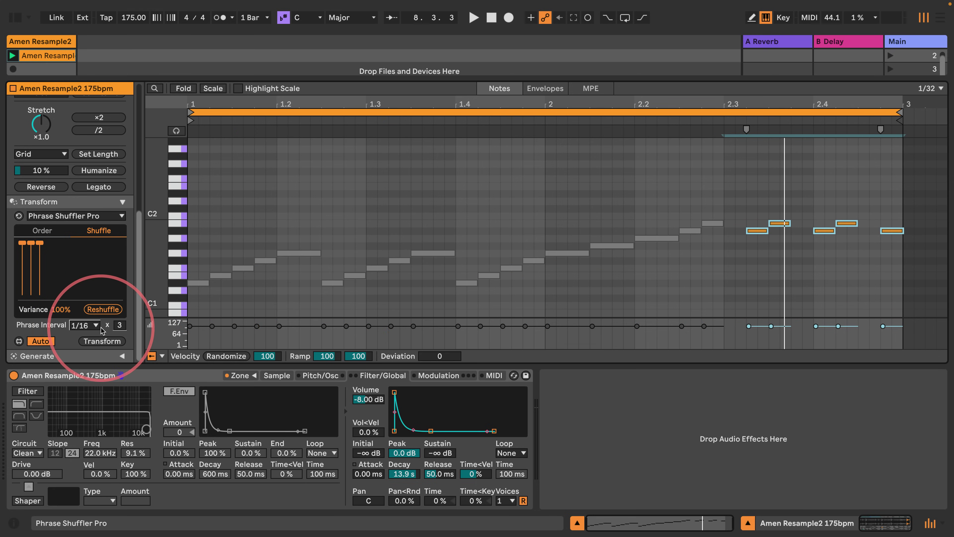
left_click_drag(725, 280, 900, 201)
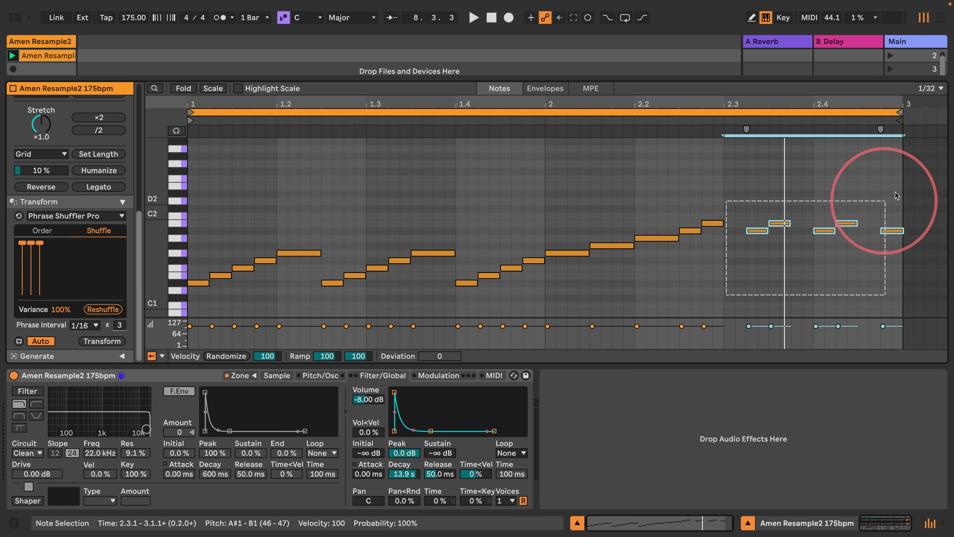
left_click(97, 311)
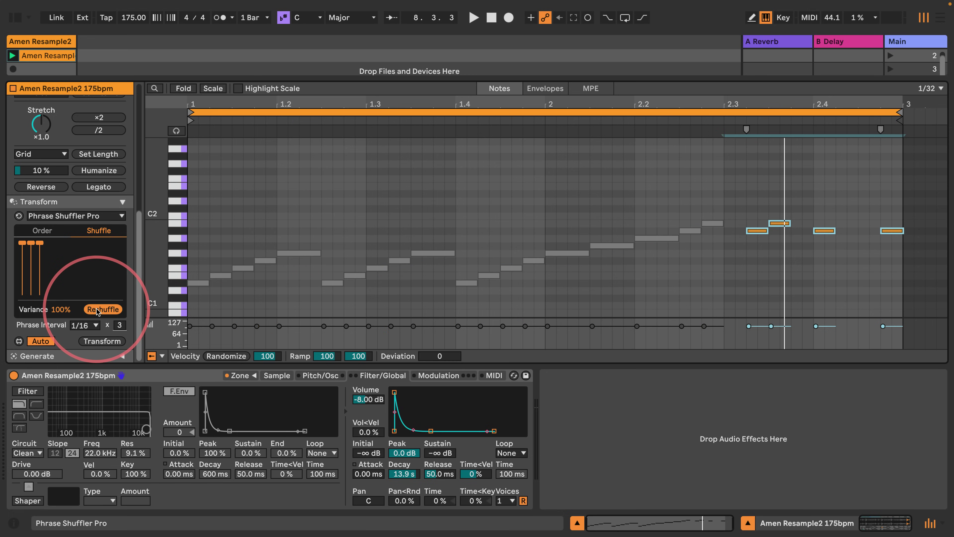
key("space")
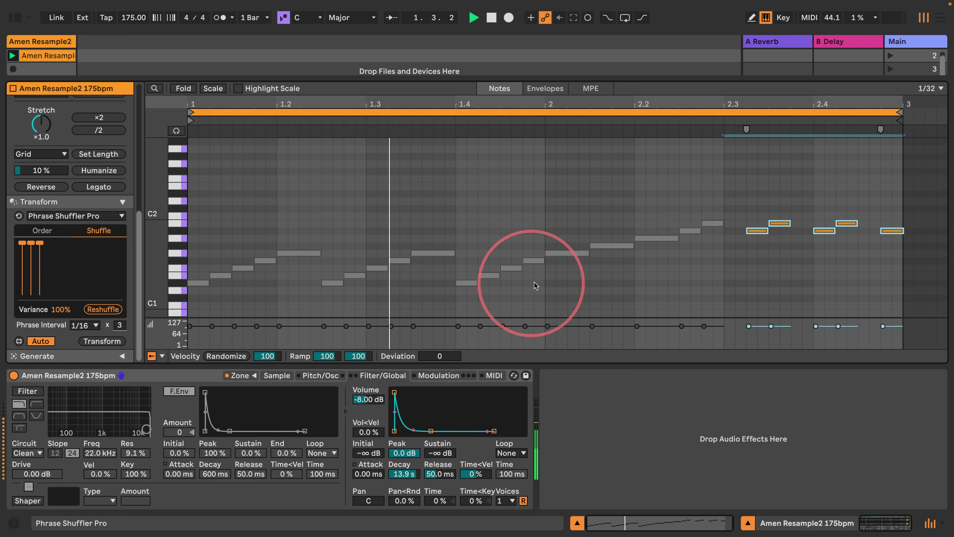
Clear the note selection, stop playback and undo the 1/16 shuffle of the ending notes
left_click(723, 288)
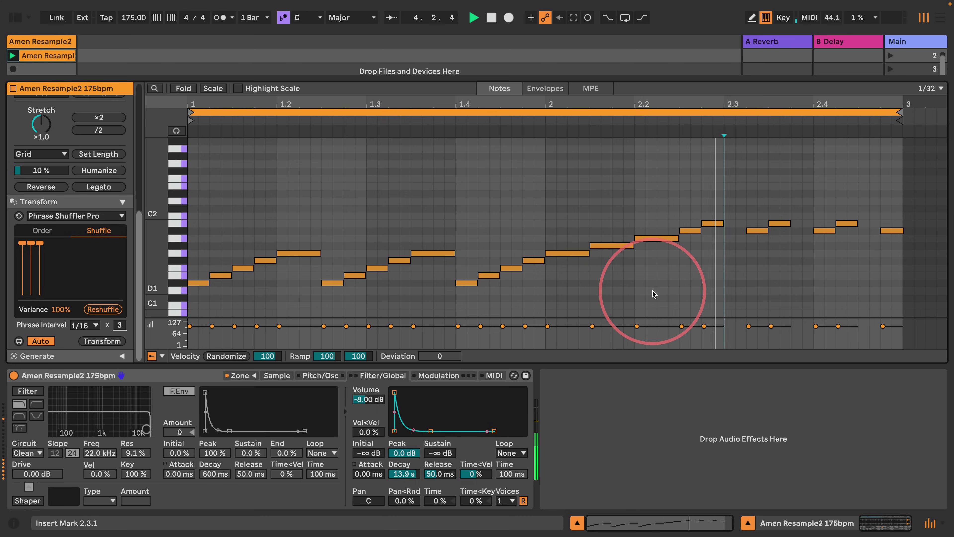
key("space")
key("super+z")
key("super+z")
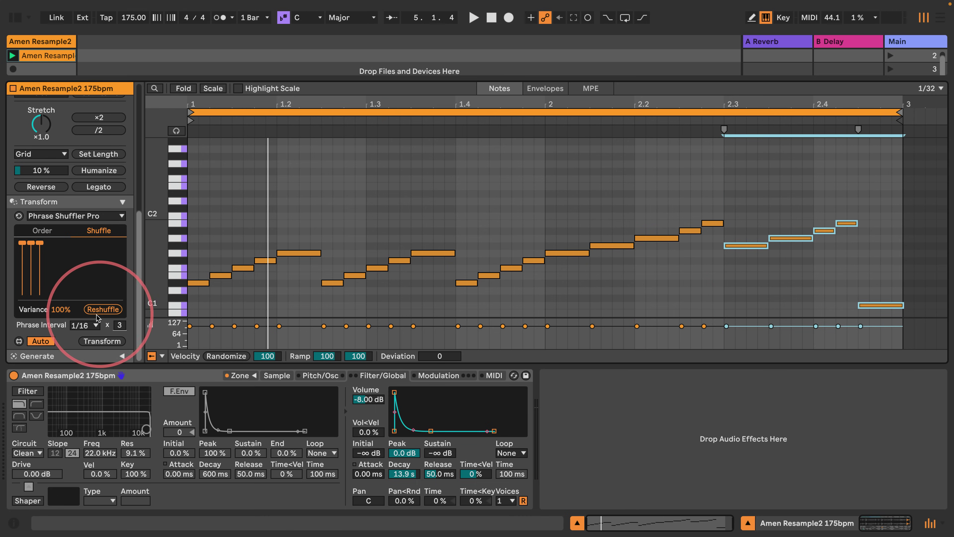
Shuffle the selected ending notes with a 1/8 Phrase Interval, clear the selection and play the clip
left_click(85, 325)
left_click(79, 387)
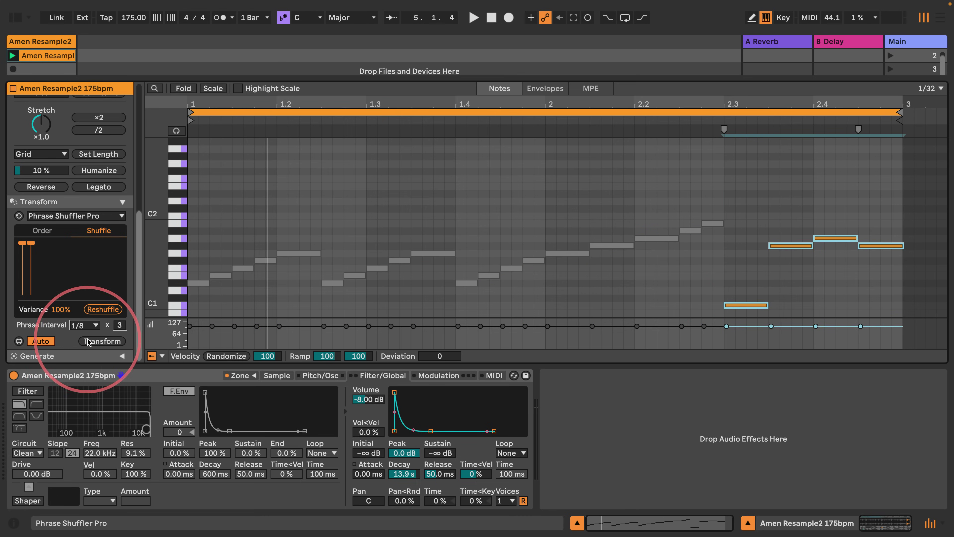
left_click(757, 247)
key("space")
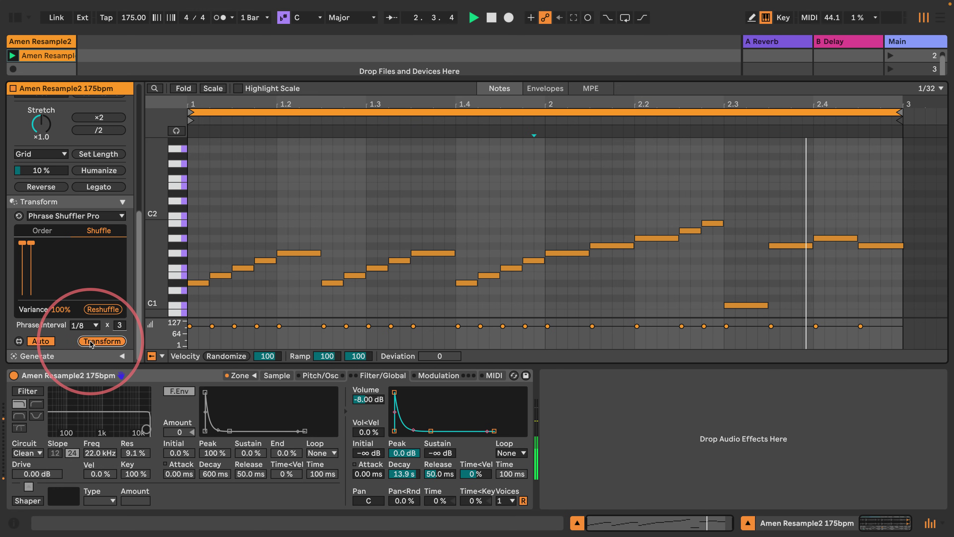
Reshuffle the whole clip, and lower the Variance to 1%
left_click(96, 309)
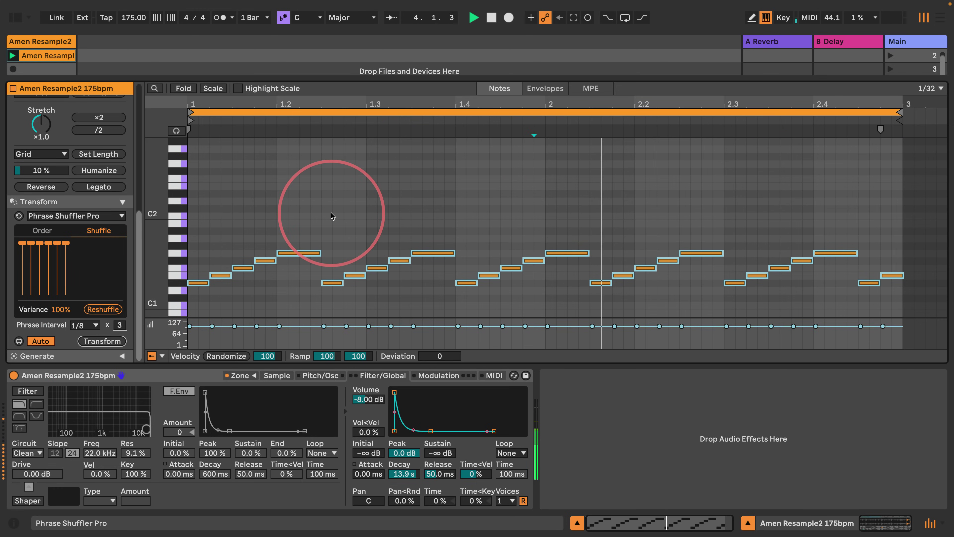
left_click_drag(60, 309, 47, 450)
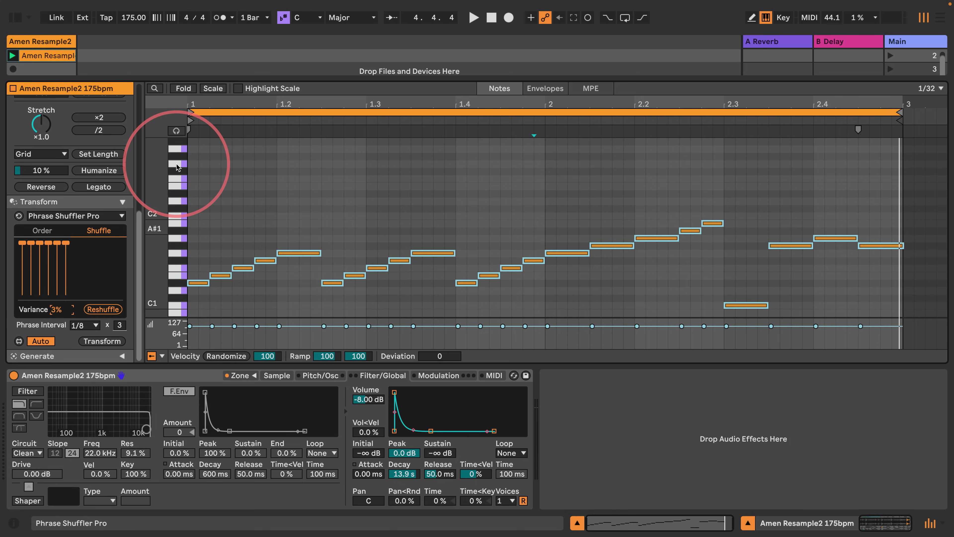
left_click_drag(56, 308, 43, 361)
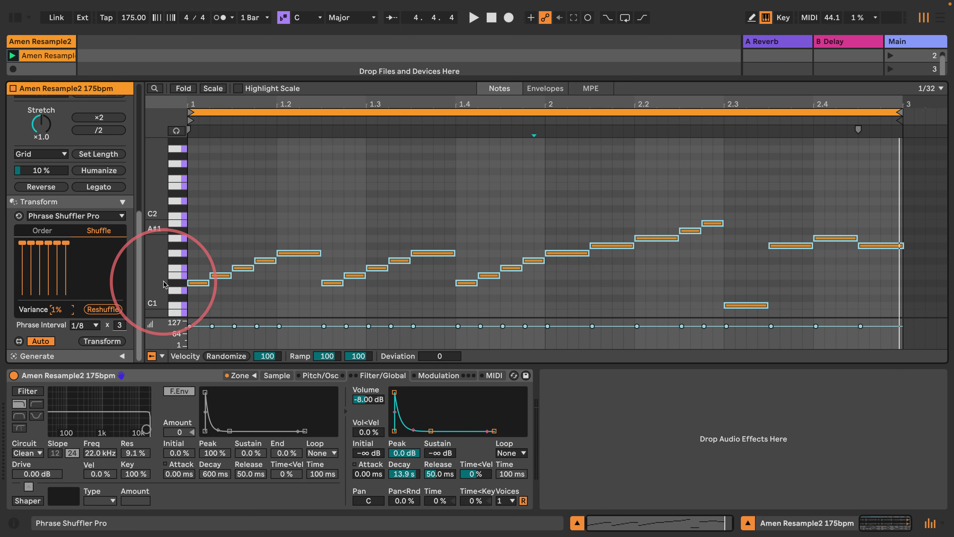
Undo the shuffles back to the original ascending slice order, then play and stop the clip
left_click(230, 243)
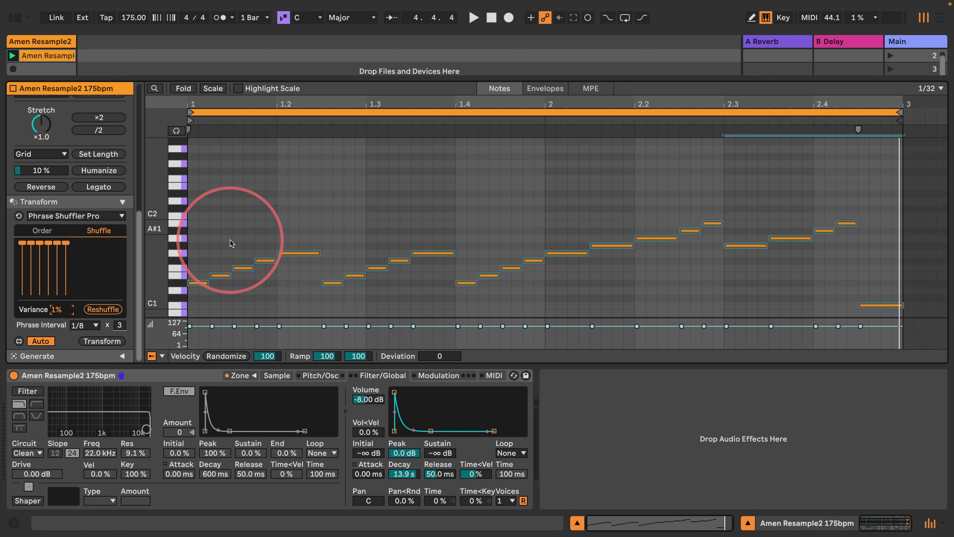
key("space")
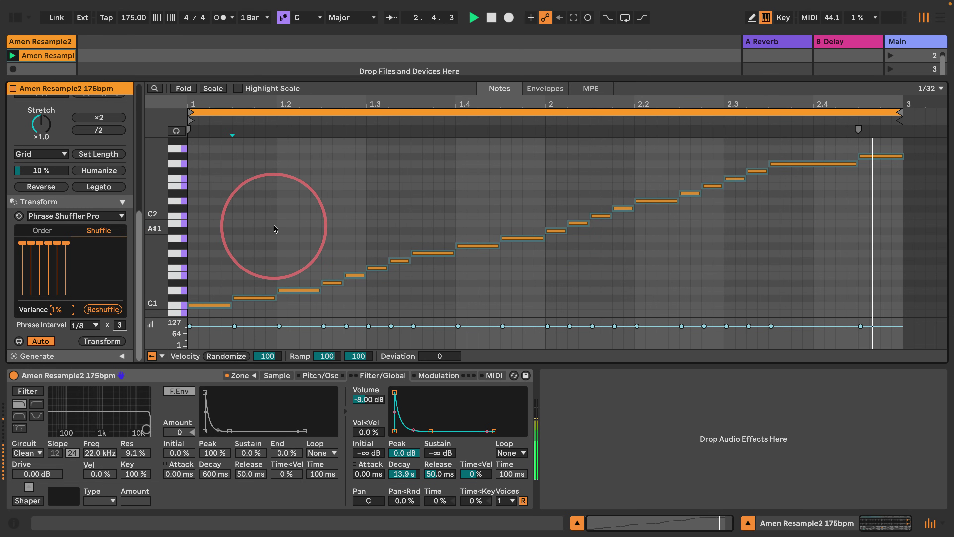
key("space")
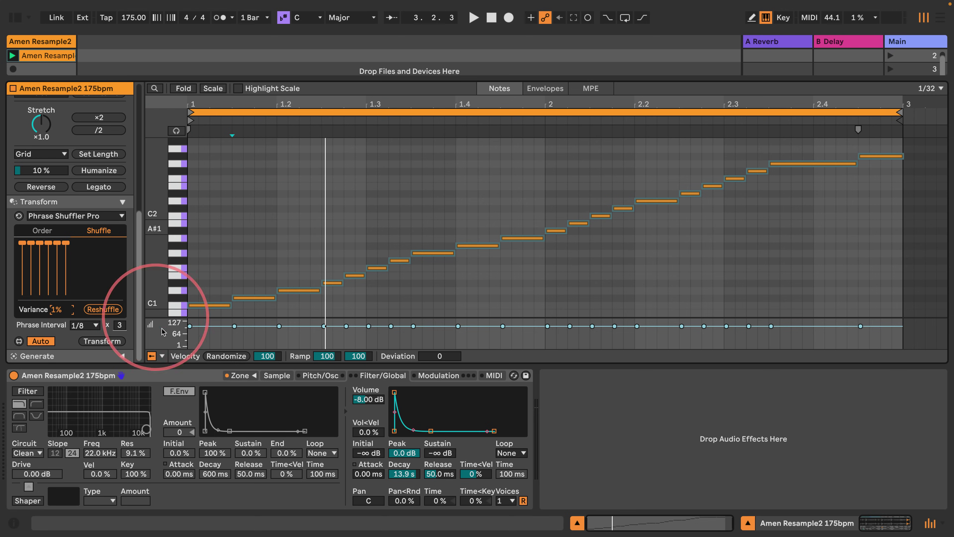
Group the Sampler into an Instrument Rack and show the rack's chain list
left_click(176, 370)
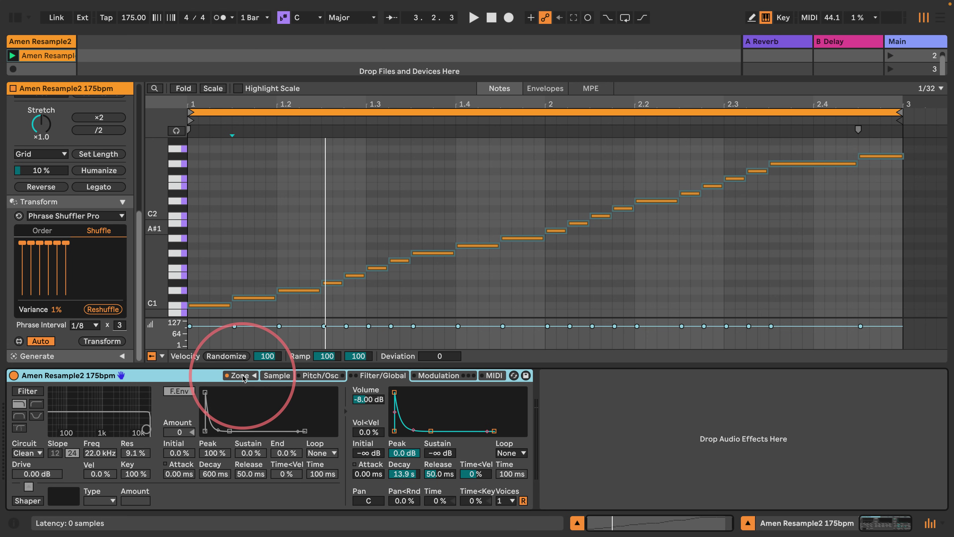
key("ctrl+g")
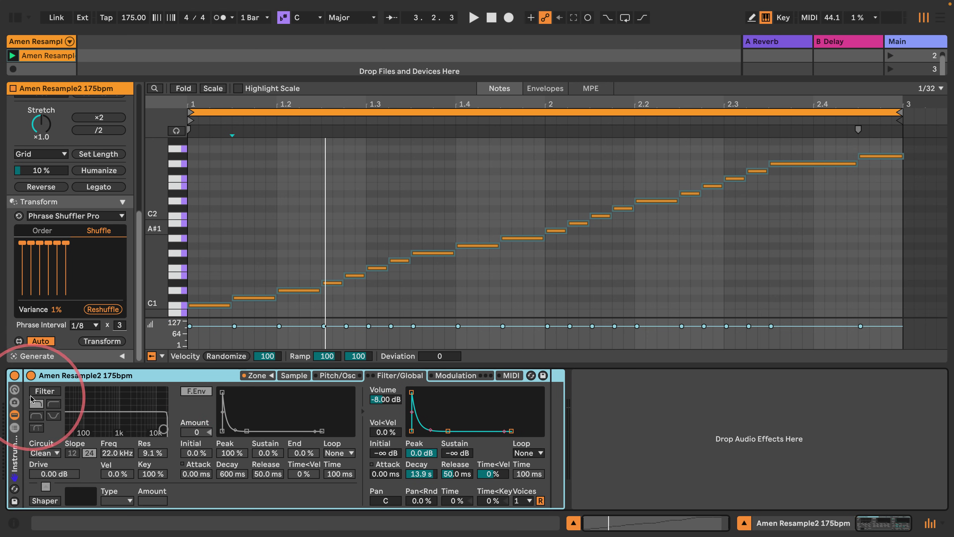
left_click(14, 427)
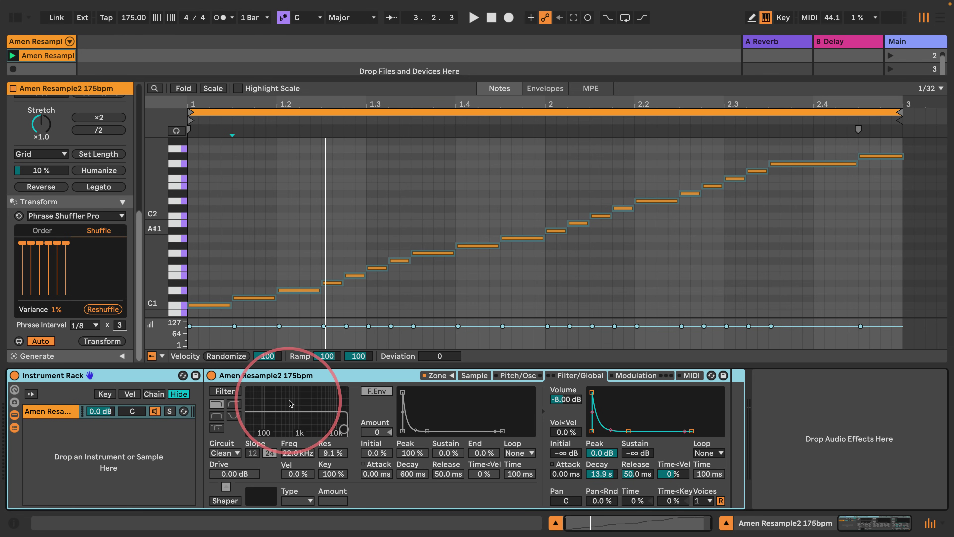
Duplicate the Sampler chain in the rack, solo the copy, turn on its sample Reverse and play the clip
key("space")
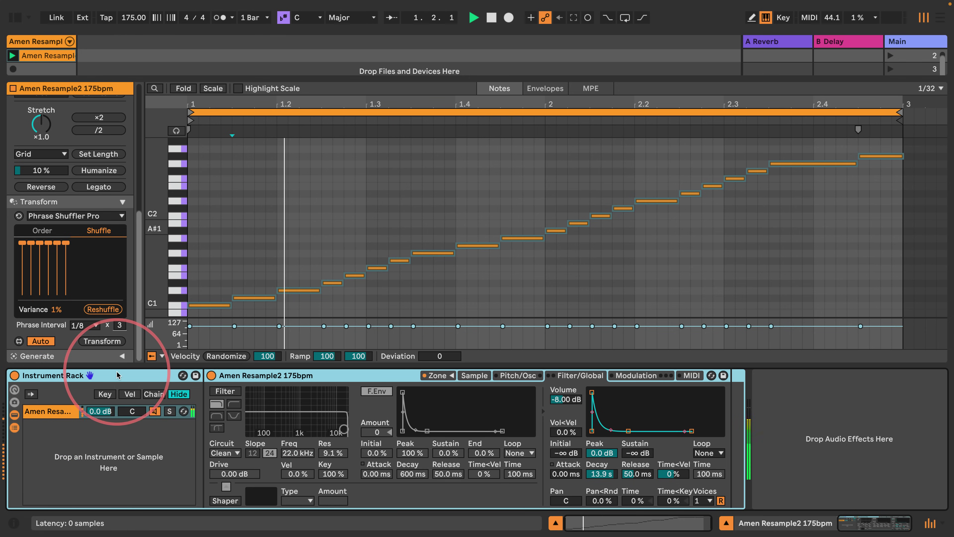
left_click(37, 412)
key("ctrl+d")
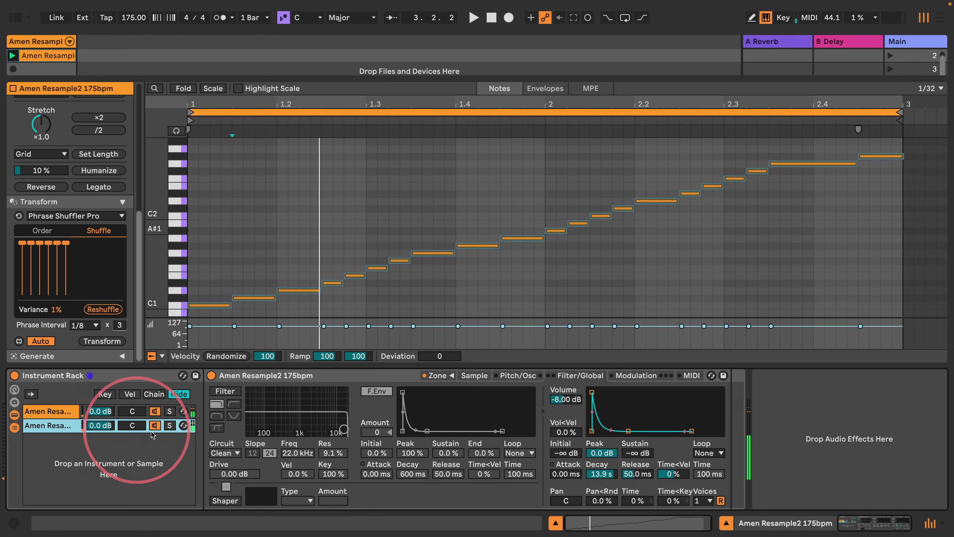
left_click(466, 374)
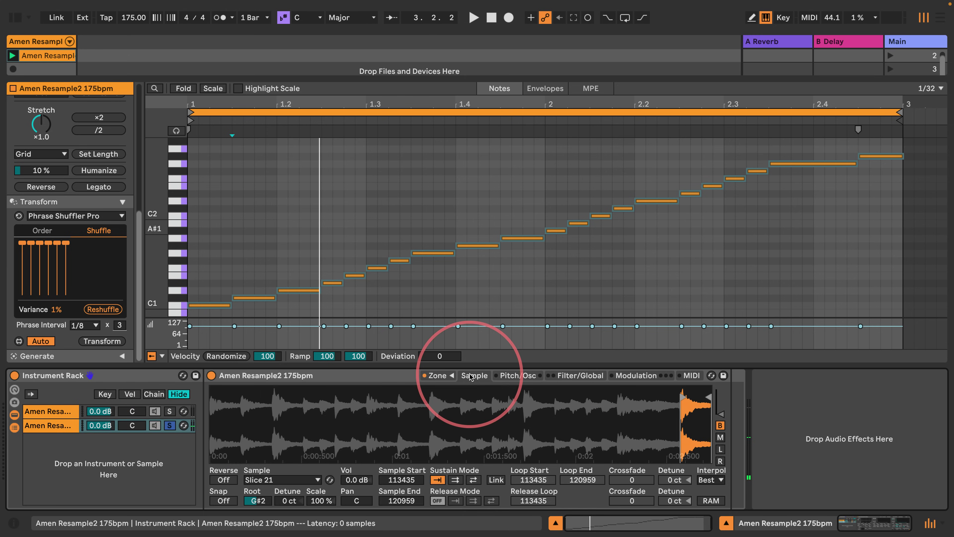
left_click(223, 480)
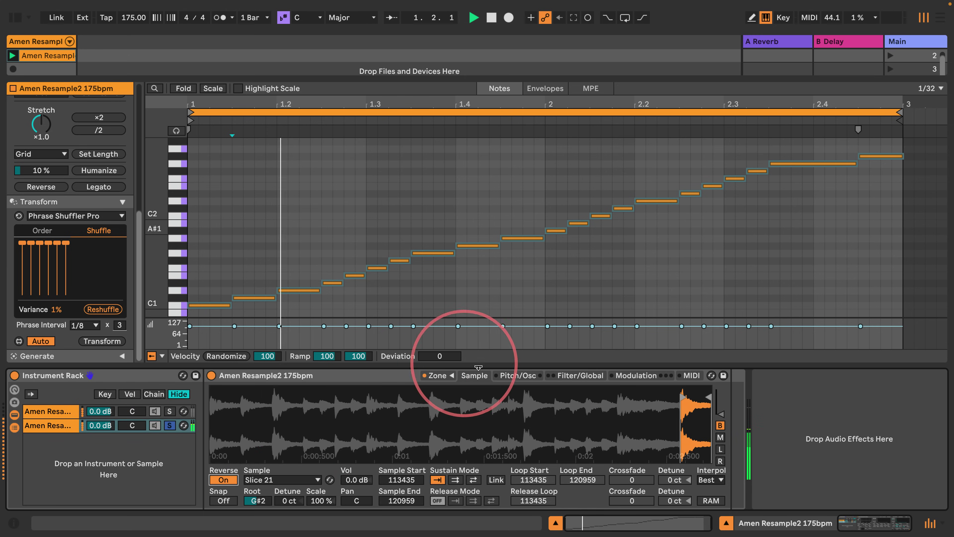
Show the Sampler's zone list, enlarge it to reveal more slices, and stop playback
left_click(450, 376)
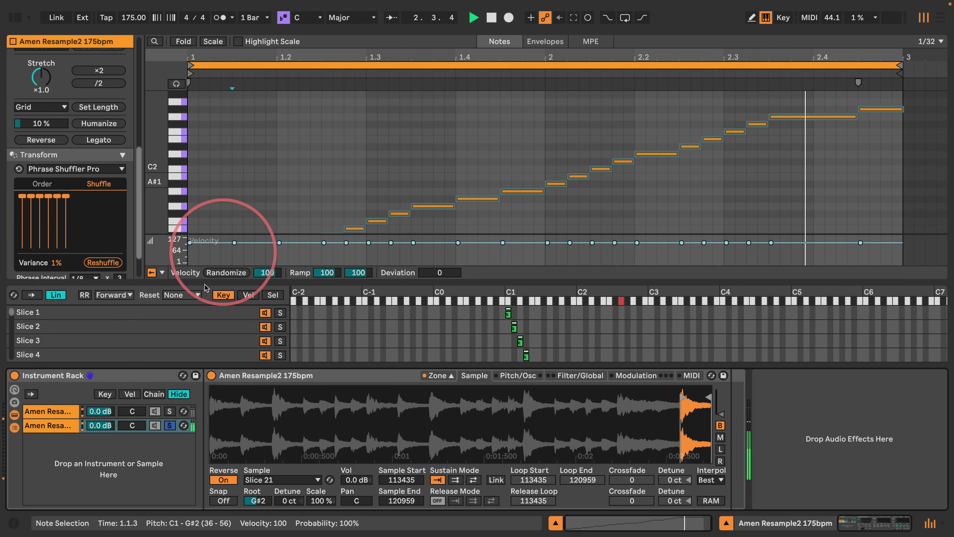
left_click_drag(268, 33, 260, 109)
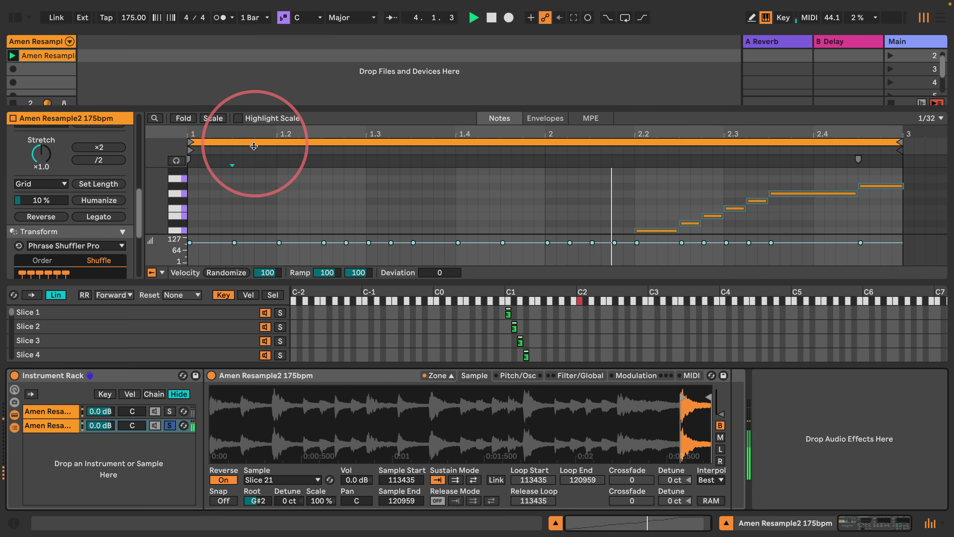
mouse_move(157, 199)
left_mouse_down()
mouse_move(144, 188)
mouse_move(152, 213)
left_mouse_up()
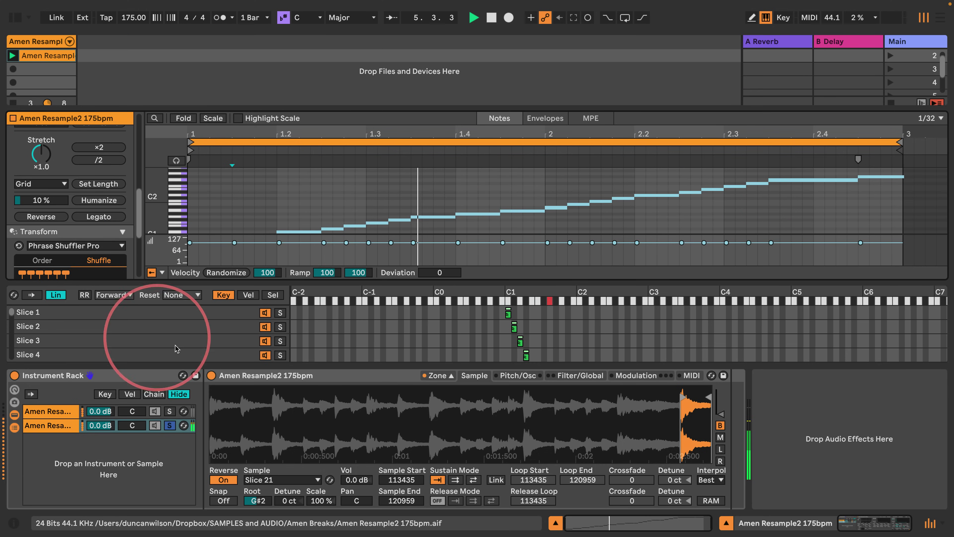
left_click_drag(191, 280, 183, 235)
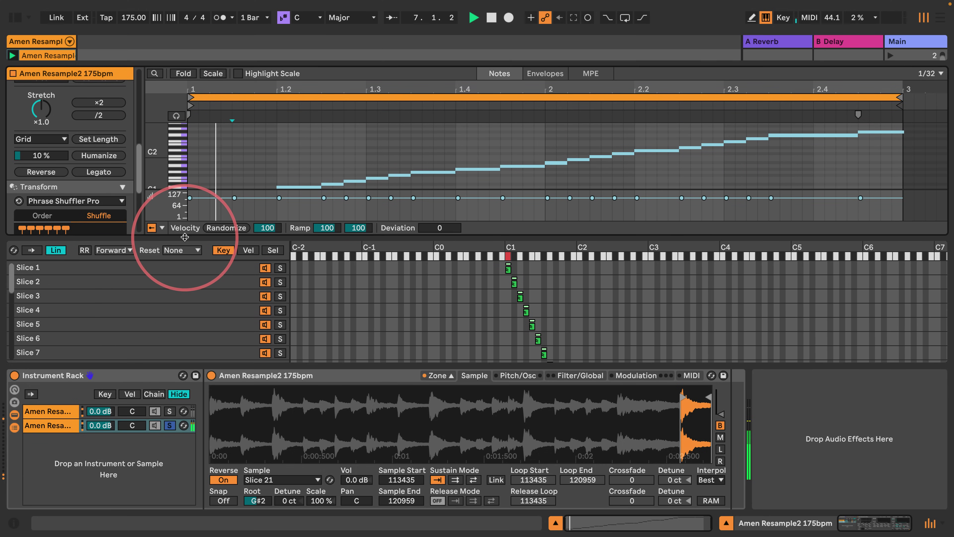
key("space")
Duplicate the first, unreversed chain, solo the copy, and play and stop the clip
left_click(53, 412)
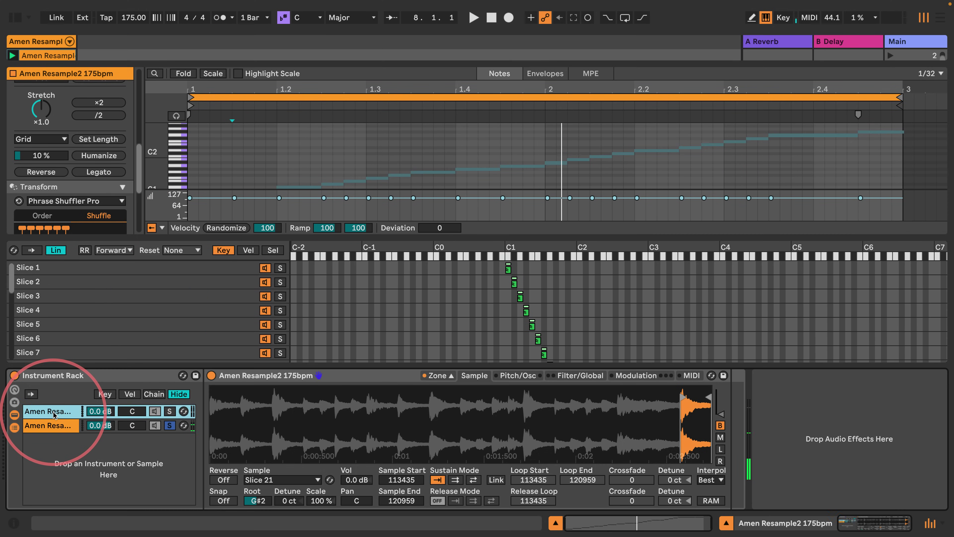
key("super+d")
left_click(60, 426)
key("space")
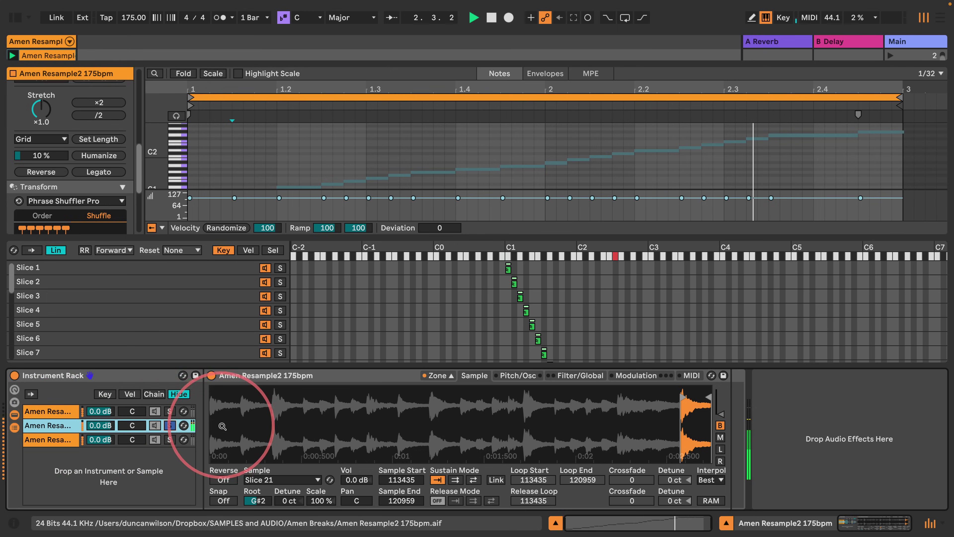
key("space")
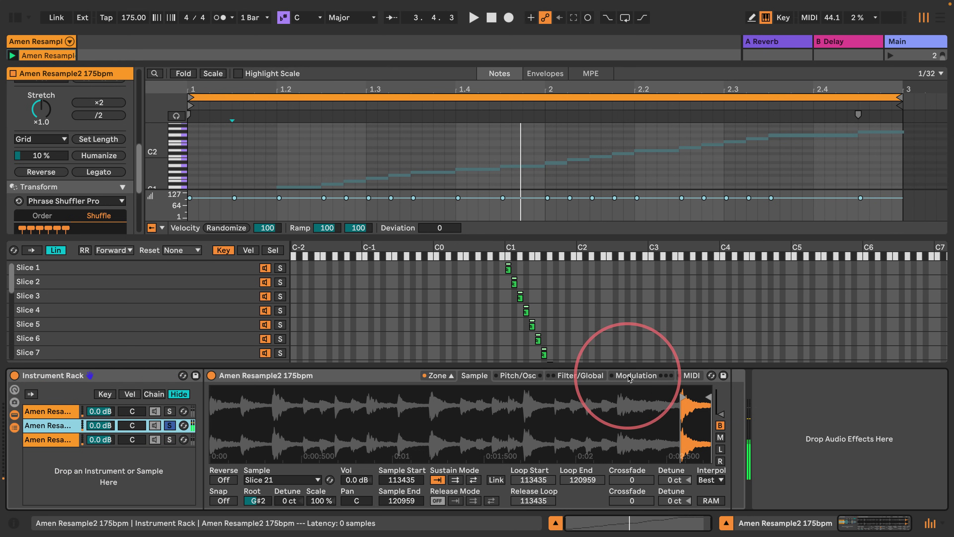
Enable LFO 2 with the random waveform at 0.01 Hz, assign it to Pitch with an amount of 50, and play
left_click(636, 375)
left_click(534, 432)
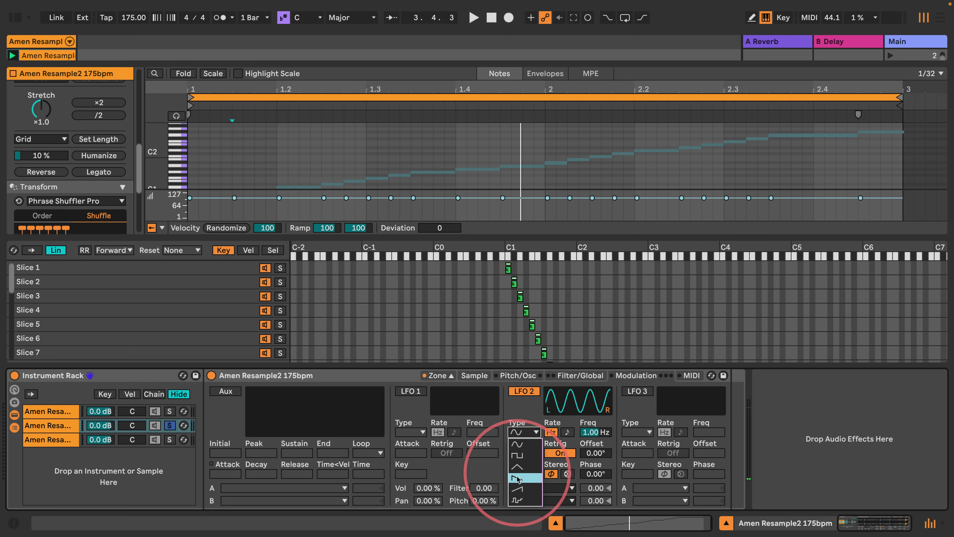
left_click(528, 500)
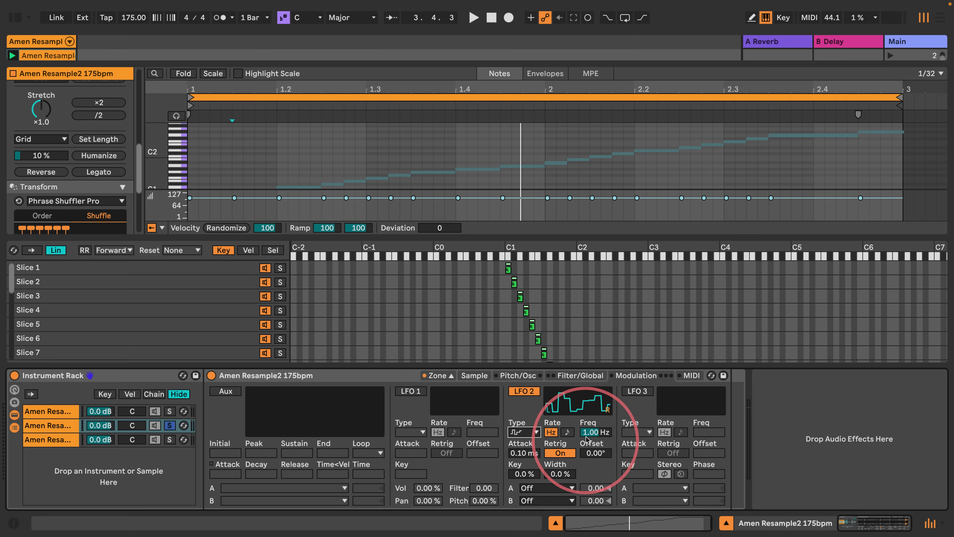
left_click(546, 488)
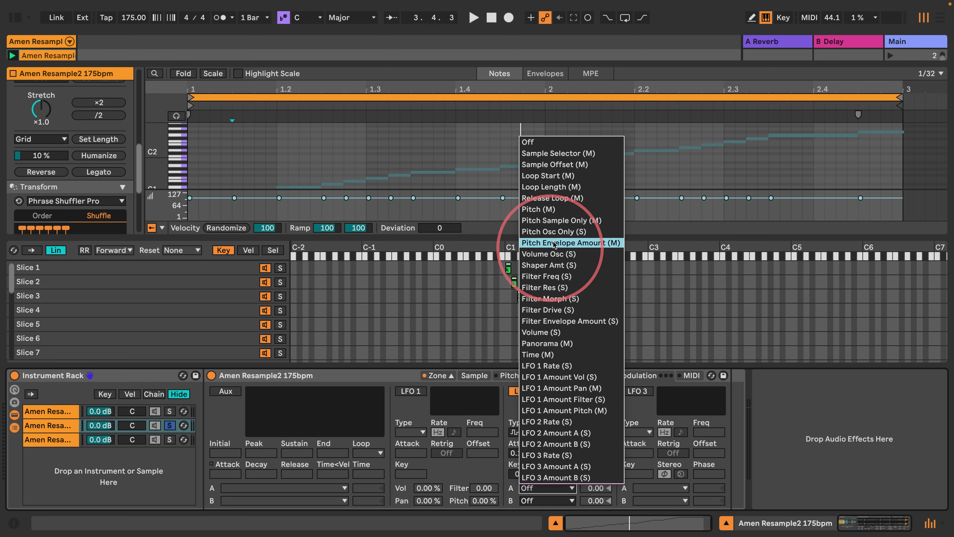
left_click(539, 209)
left_click_drag(596, 487, 596, 493)
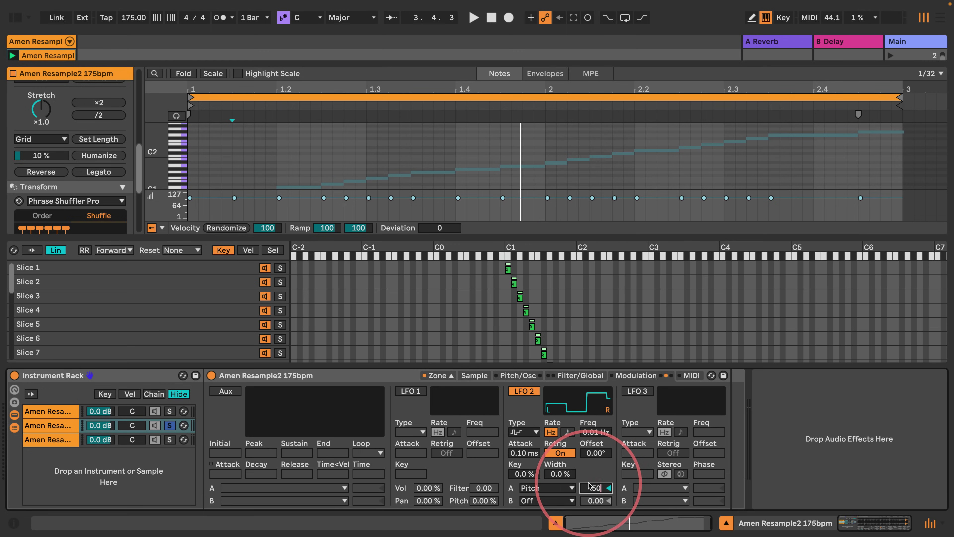
key("space")
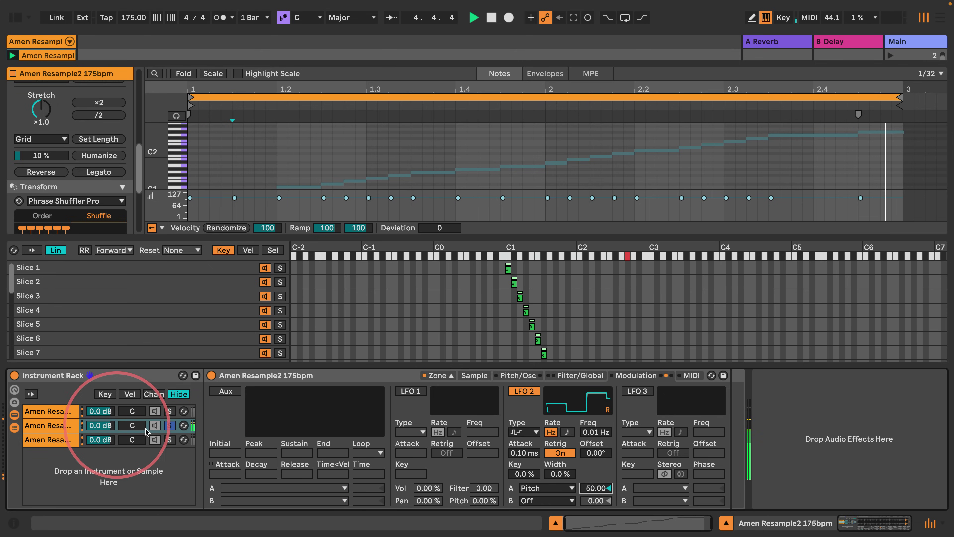
Unsolo the pitch-modulated chain, duplicate the first chain again and solo the new copy
left_click(169, 427)
left_click(64, 412)
key("super+d")
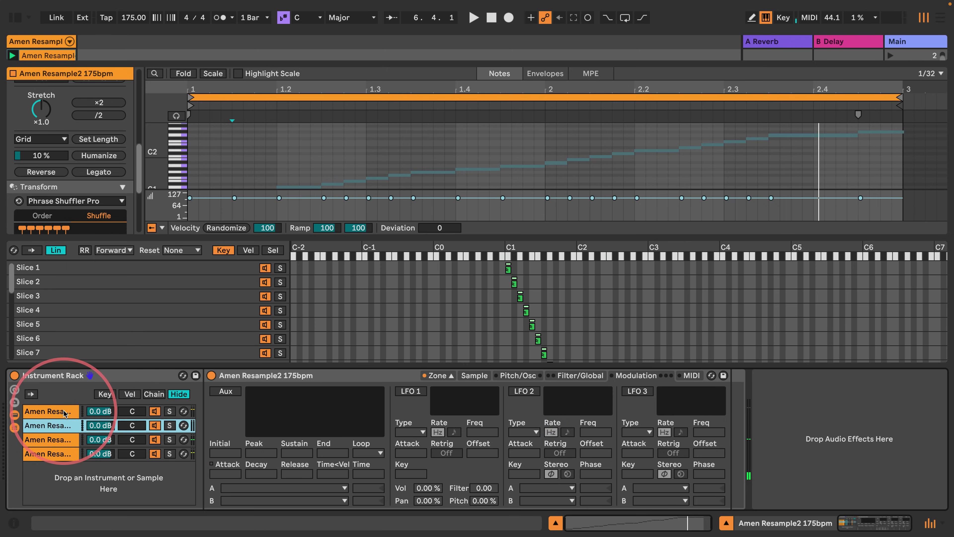
left_click(169, 425)
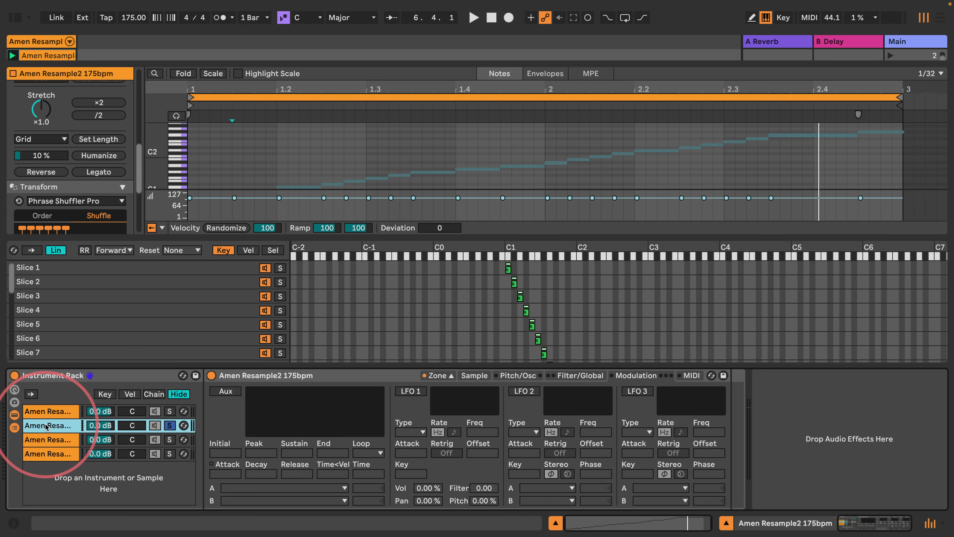
Select all slices in the zone list and set their Sustain Mode to forward loop
left_click(152, 298)
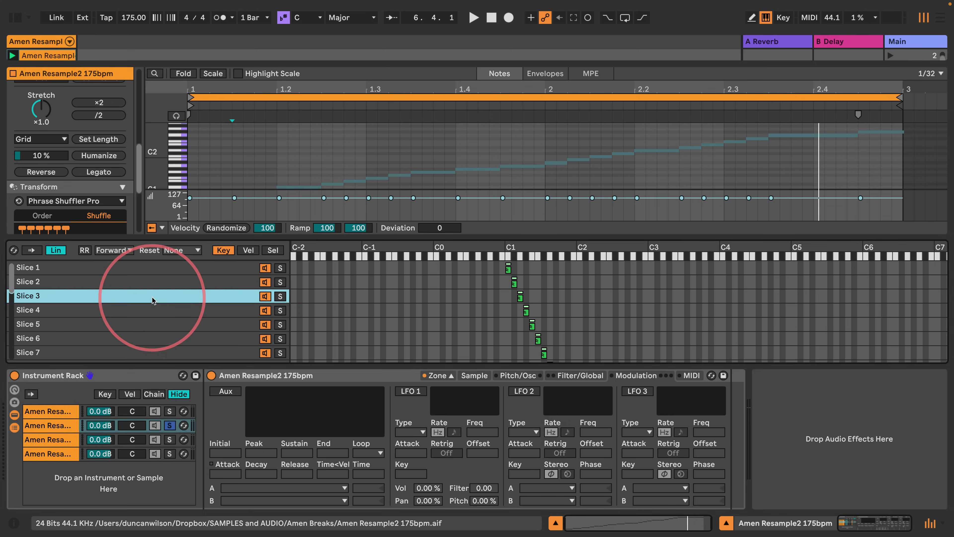
key("super+a")
left_click(477, 376)
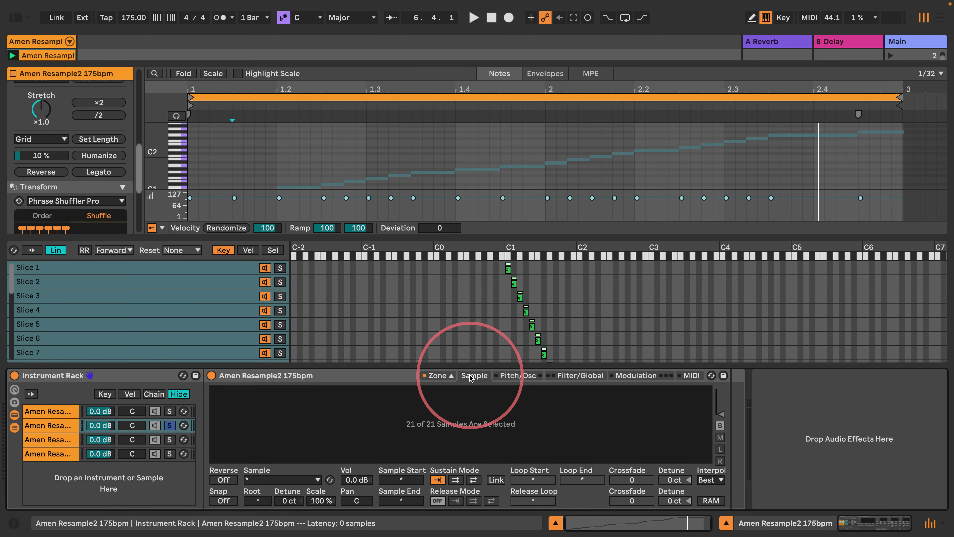
left_click(455, 480)
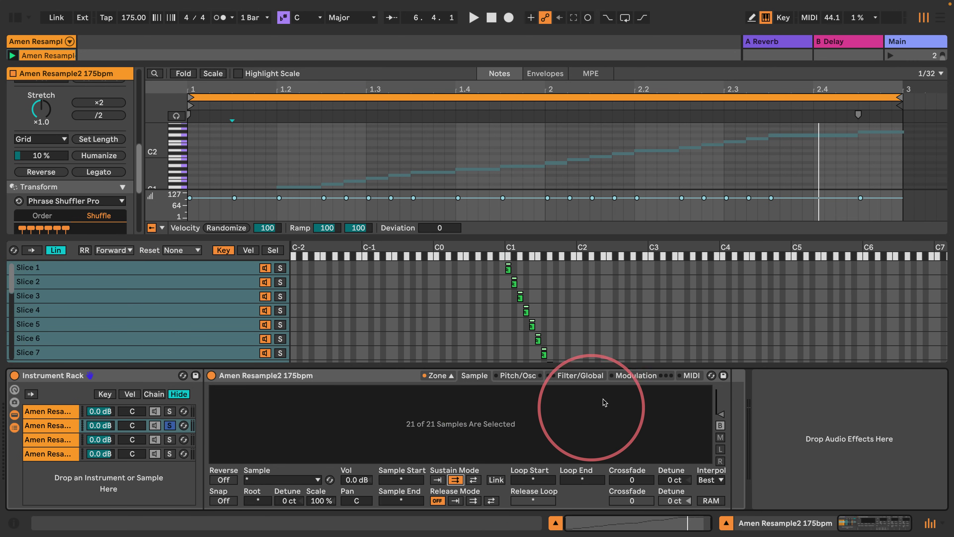
Enable the Aux envelope and set its Initial, Peak, Sustain and End levels to 1%
left_click(625, 373)
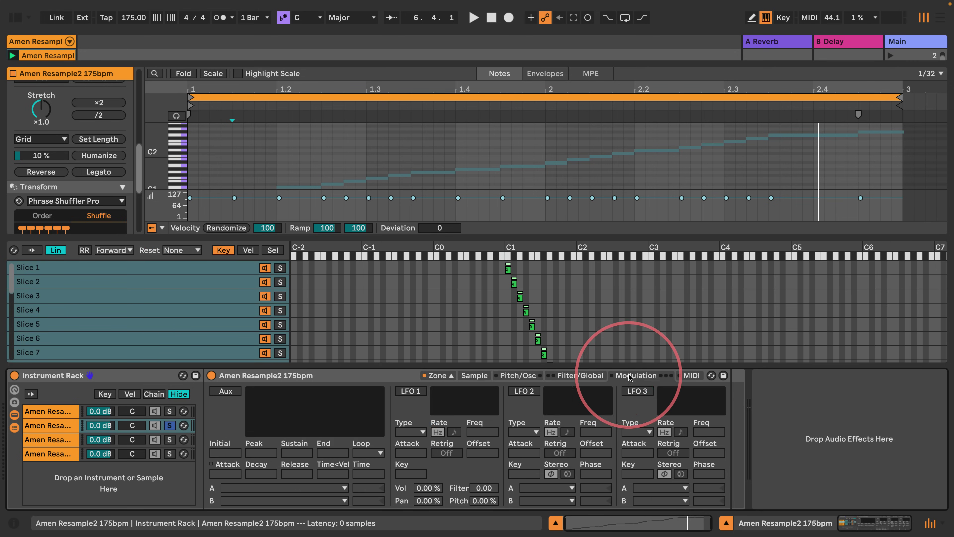
left_click(227, 391)
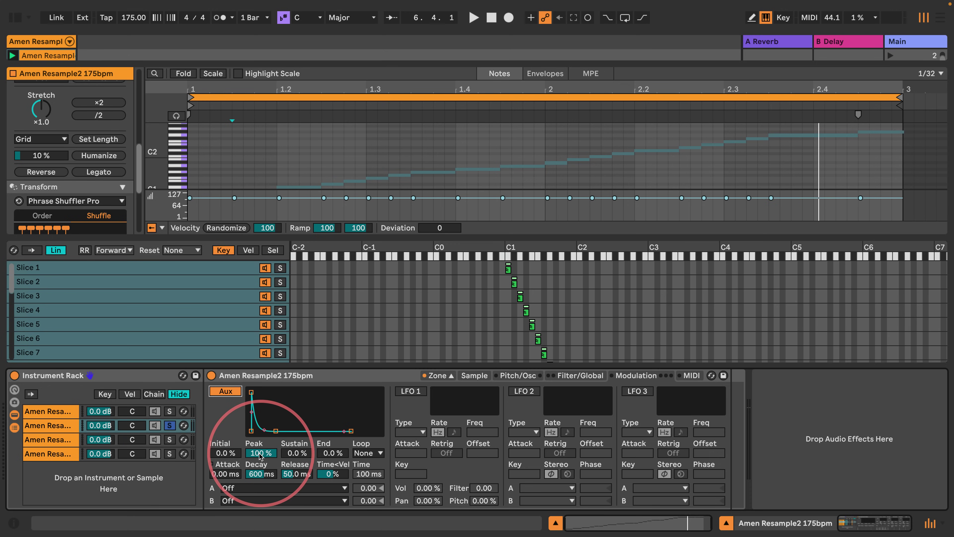
type("1")
key("Return")
left_click(221, 455)
type("1")
key("Return")
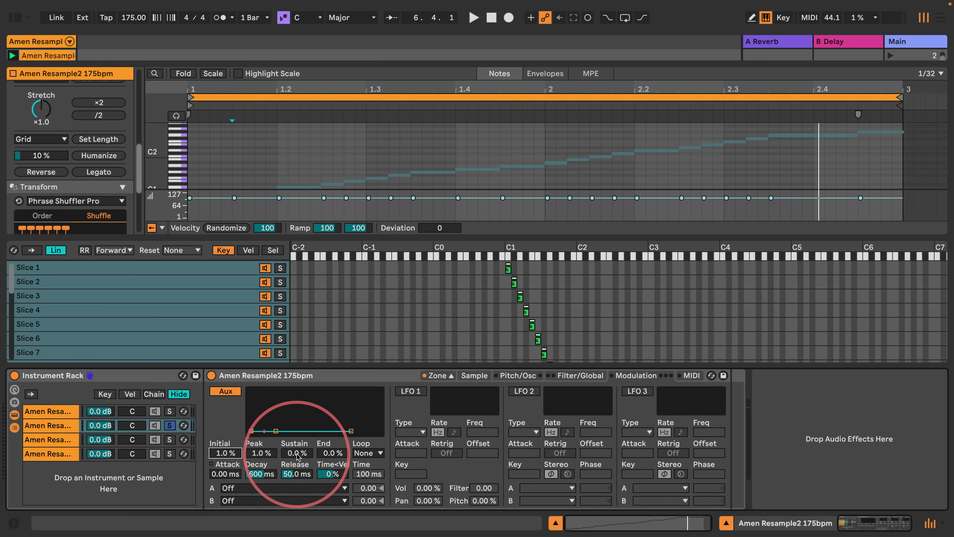
left_click(299, 455)
type("1")
key("Return")
left_click(319, 454)
Assign Aux envelope destination A to Loop Length with an amount of 75, and play the clip
left_click(272, 488)
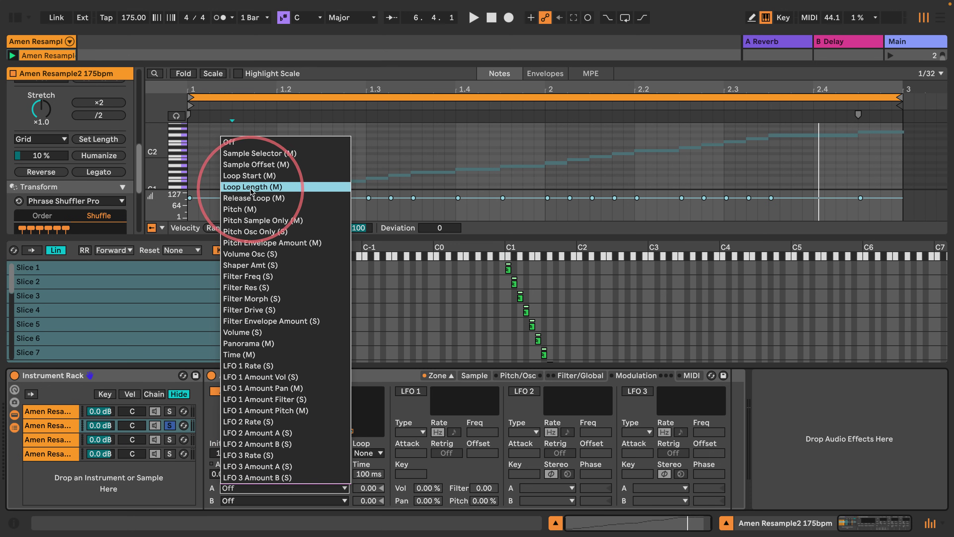
left_click(263, 187)
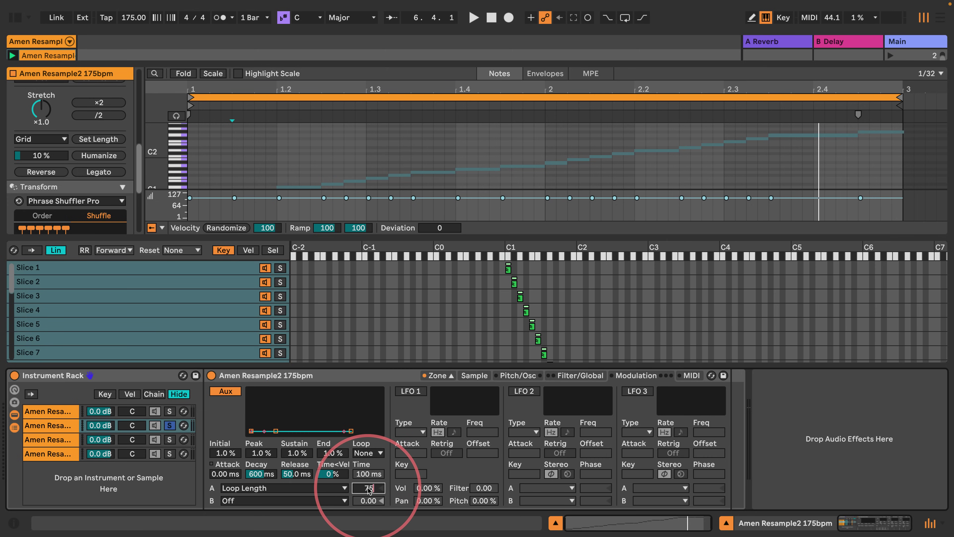
key("Return")
key("space")
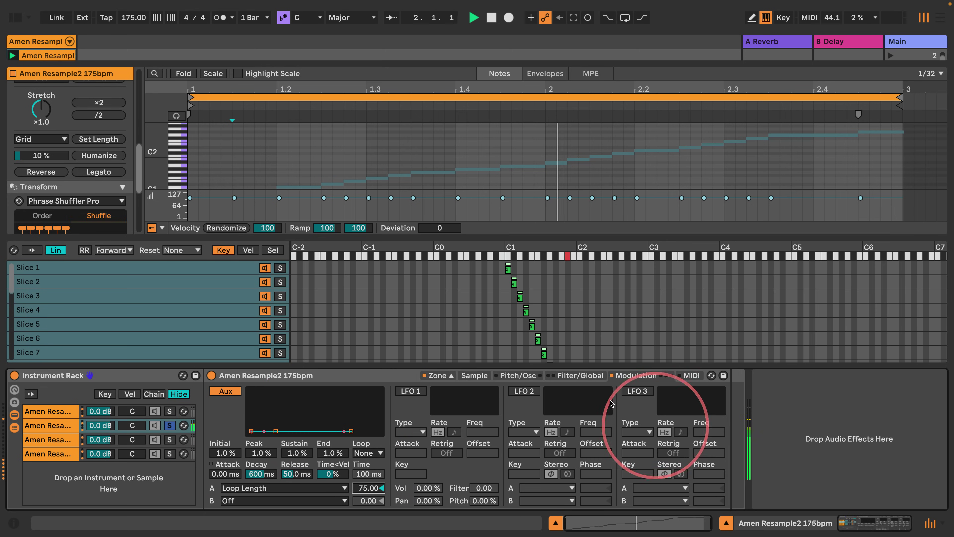
Shorten the volume envelope's Decay to about 4 s, return to the modulation settings and stop playback
left_click(580, 376)
left_click_drag(627, 430, 623, 431)
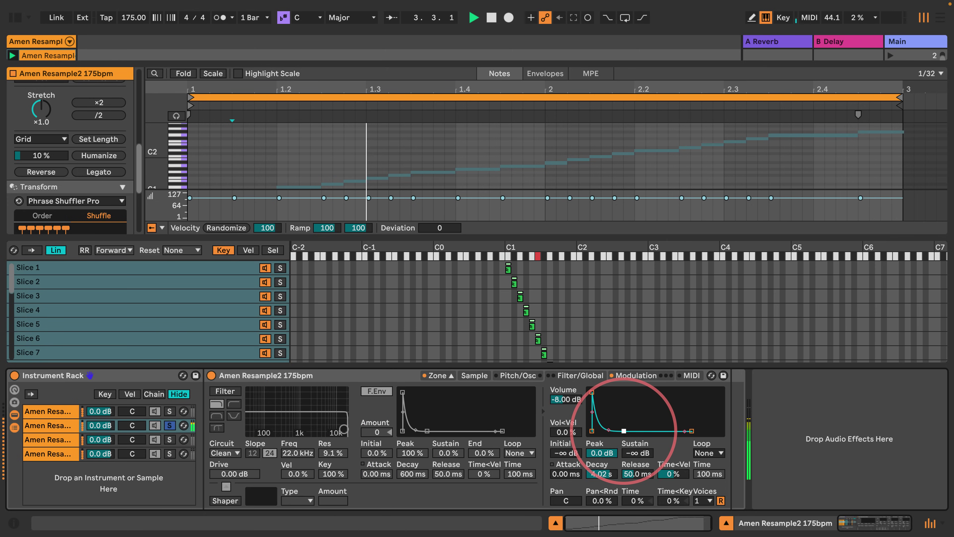
left_click(636, 375)
key("space")
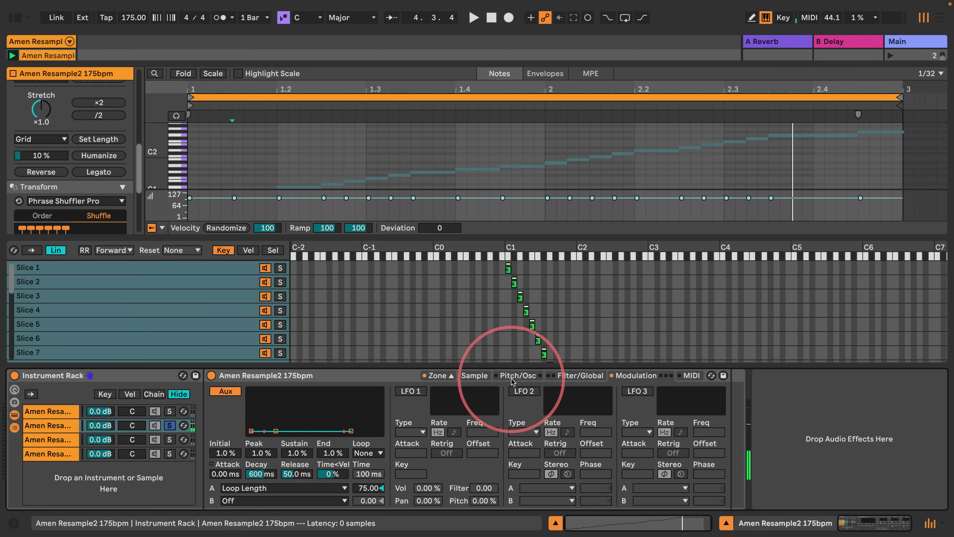
Enable LFO 2 with the random waveform at 0.01 Hz and assign destination A to Loop Length with an amount of 25
left_click(524, 390)
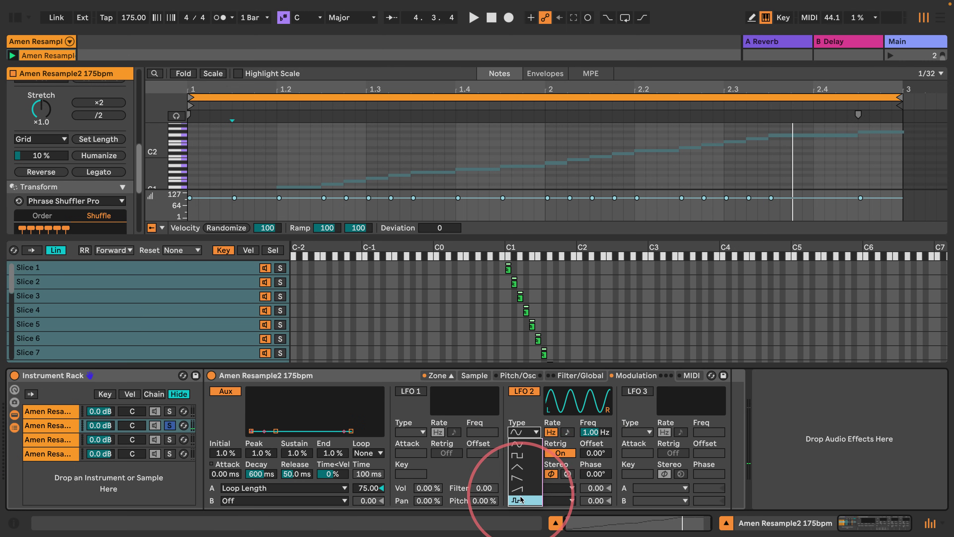
left_click(567, 453)
type("0.01")
key("Return")
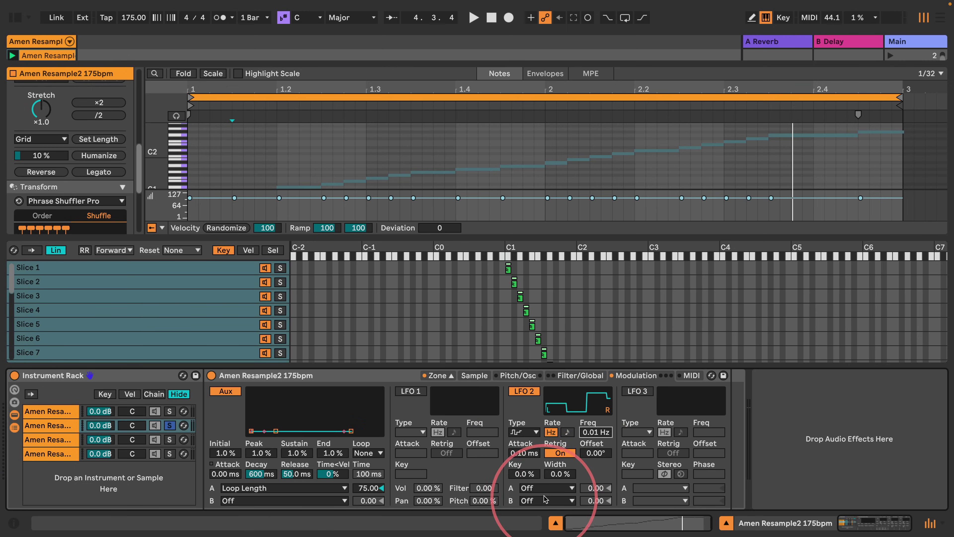
left_click(547, 488)
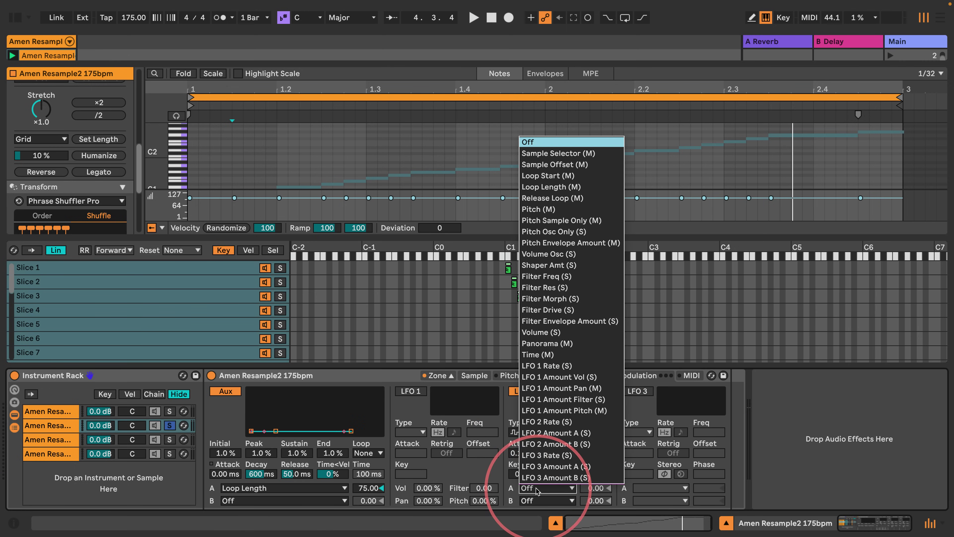
left_click(545, 188)
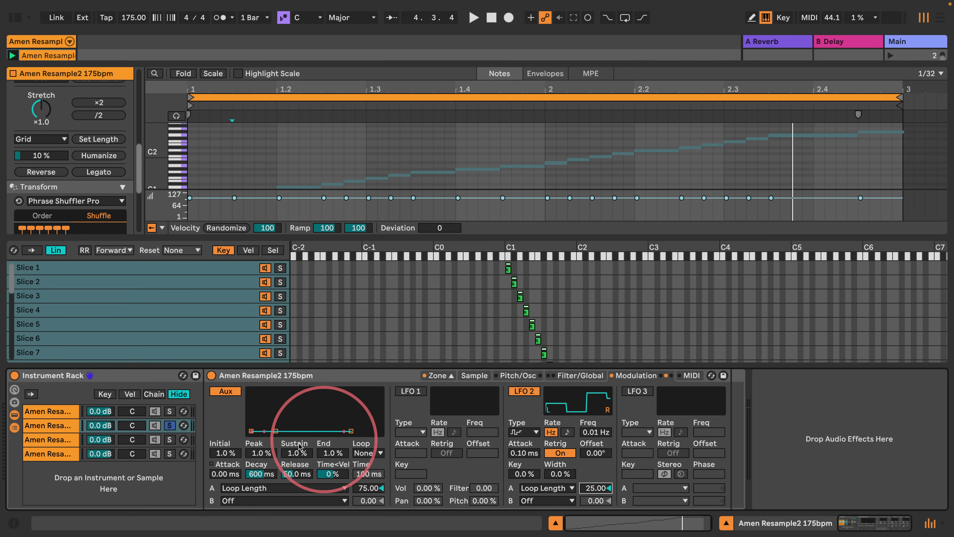
Lower LFO 2's Loop Length amount to 10, play the clip, and adjust the Aux envelope's Loop Length amount
key("space")
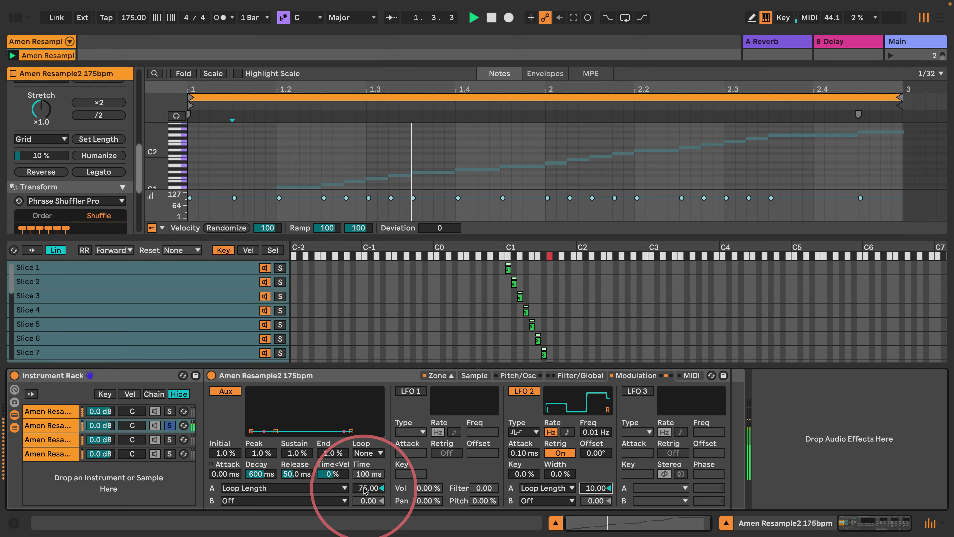
left_click_drag(363, 488, 364, 493)
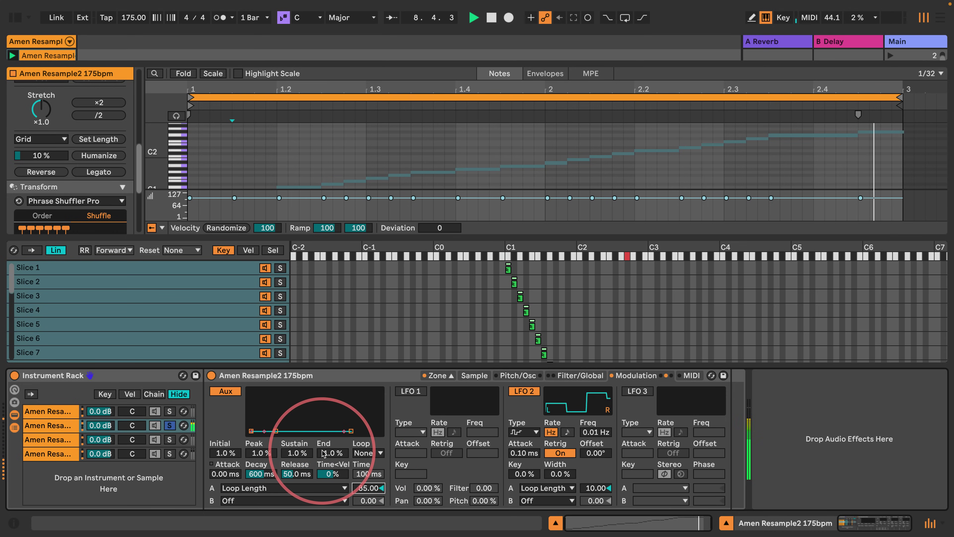
Duplicate the Instrument Rack's first Sampler chain and solo the copy
left_click(52, 410)
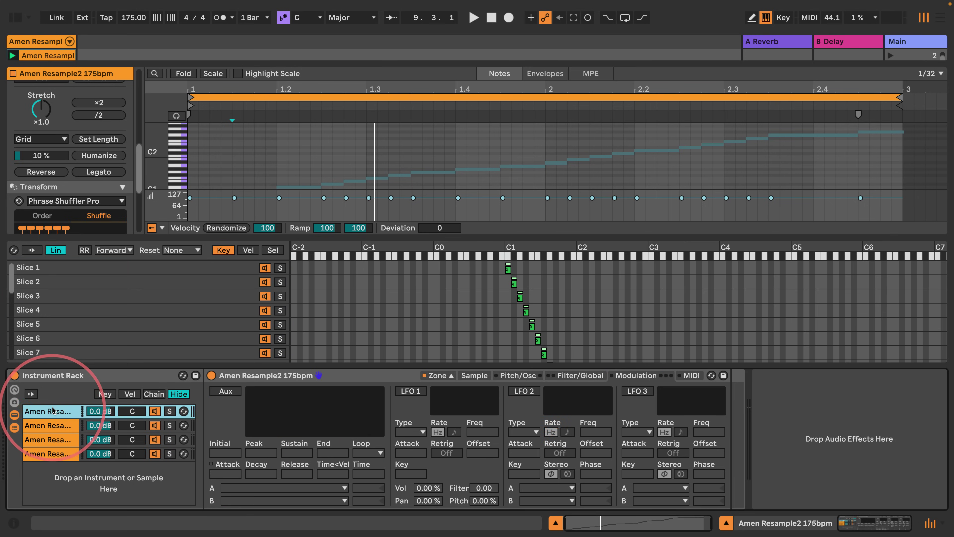
key("super+d")
left_click(170, 425)
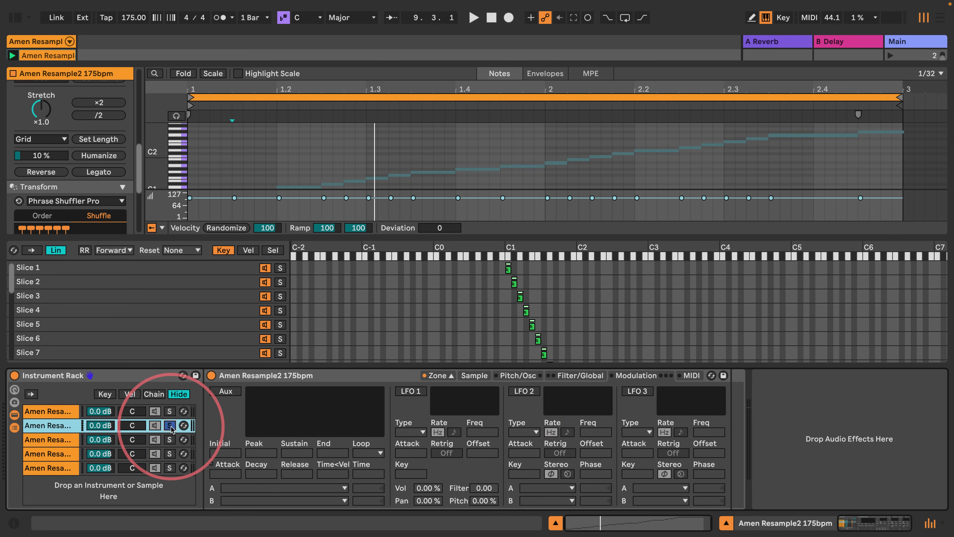
Set the soloed Sampler's transposition to 0 st
left_click(474, 375)
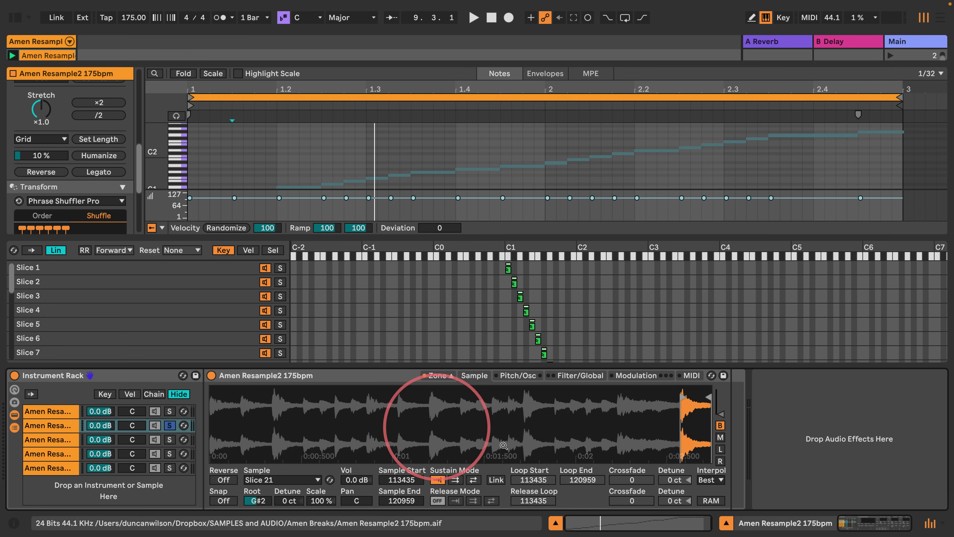
left_click(527, 380)
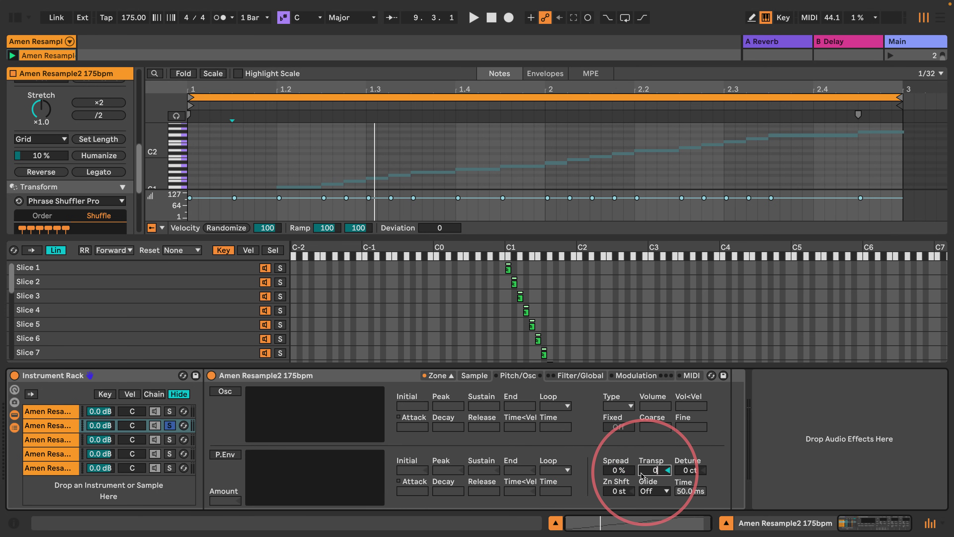
key("Return")
Select all the Sampler's slices and set their Sustain Mode to forward loop
left_click(208, 312)
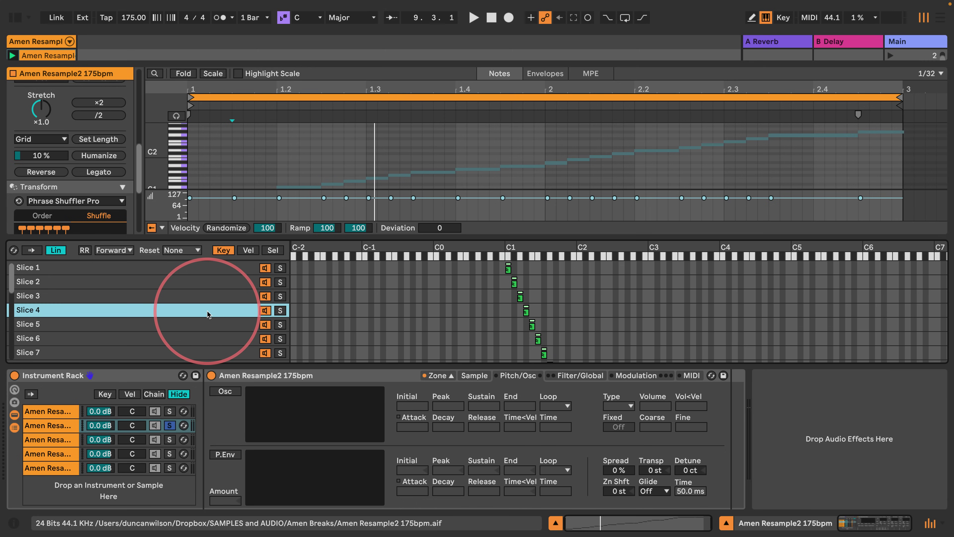
key("super+a")
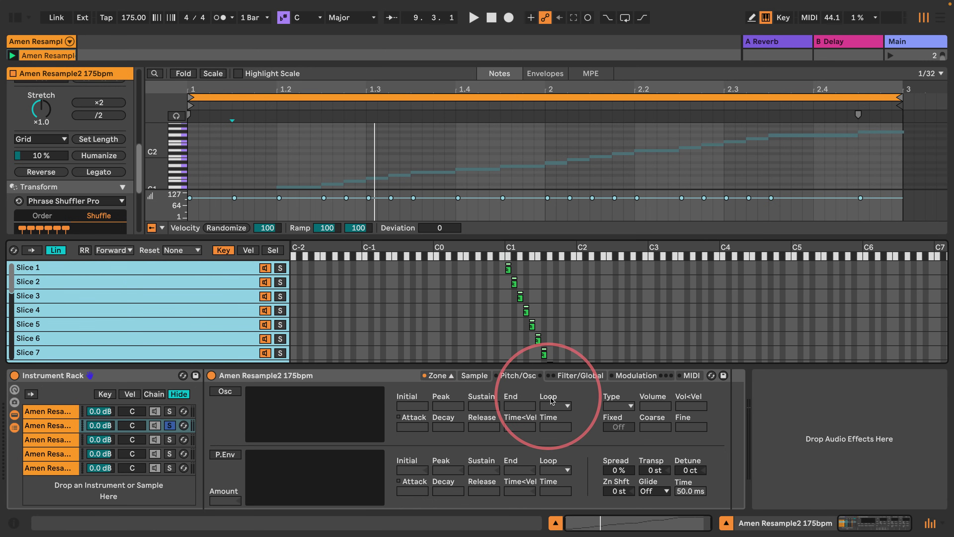
left_click(471, 375)
left_click(455, 480)
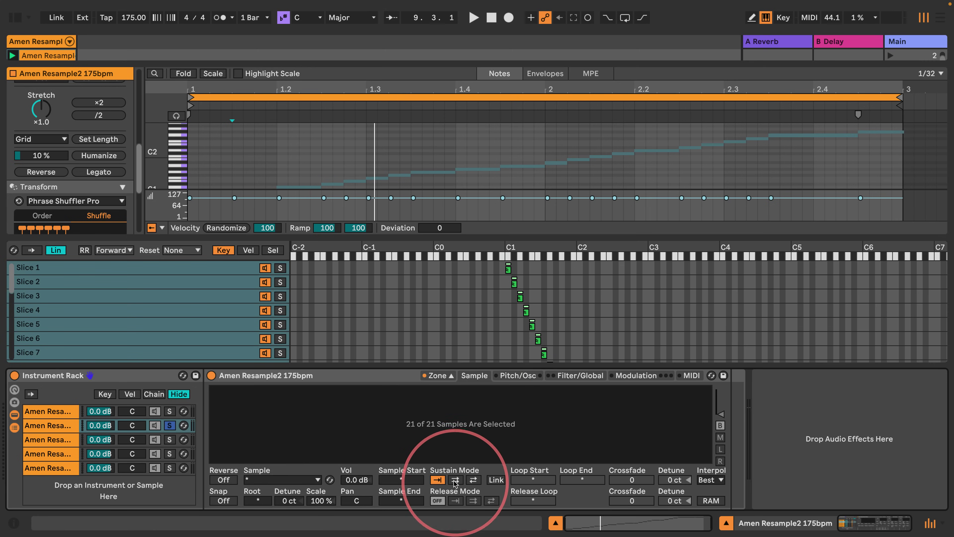
Set the forward-looping chain's number of voices to 4
left_click(55, 425)
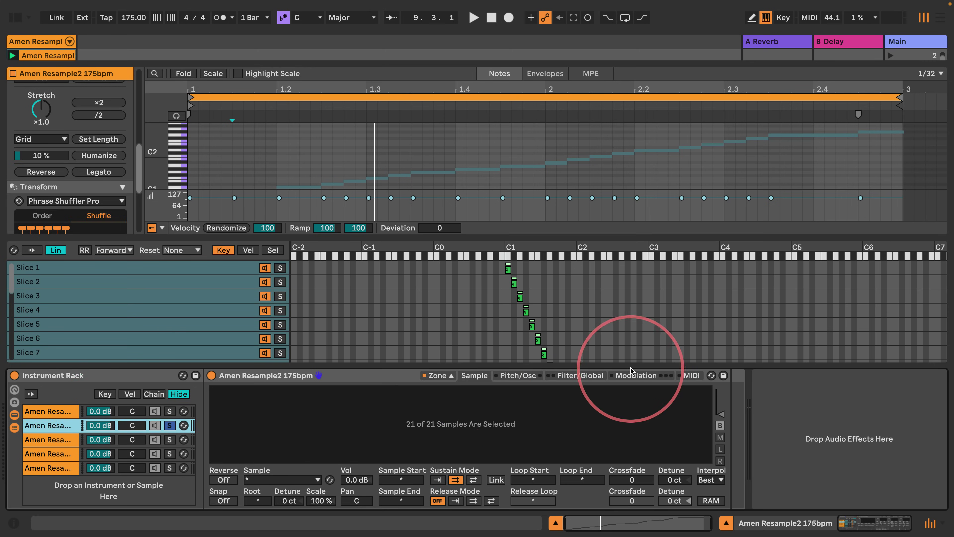
left_click(635, 375)
left_click(586, 375)
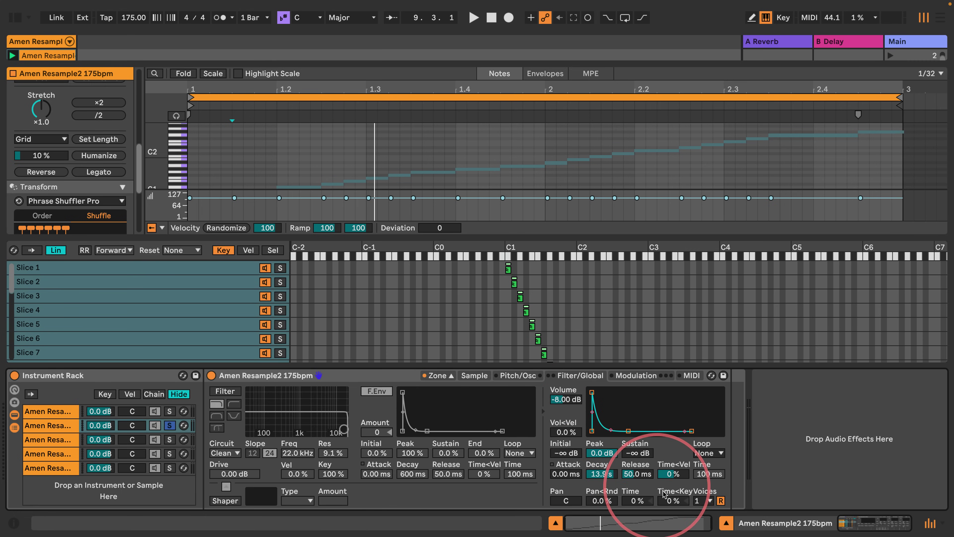
left_click(701, 501)
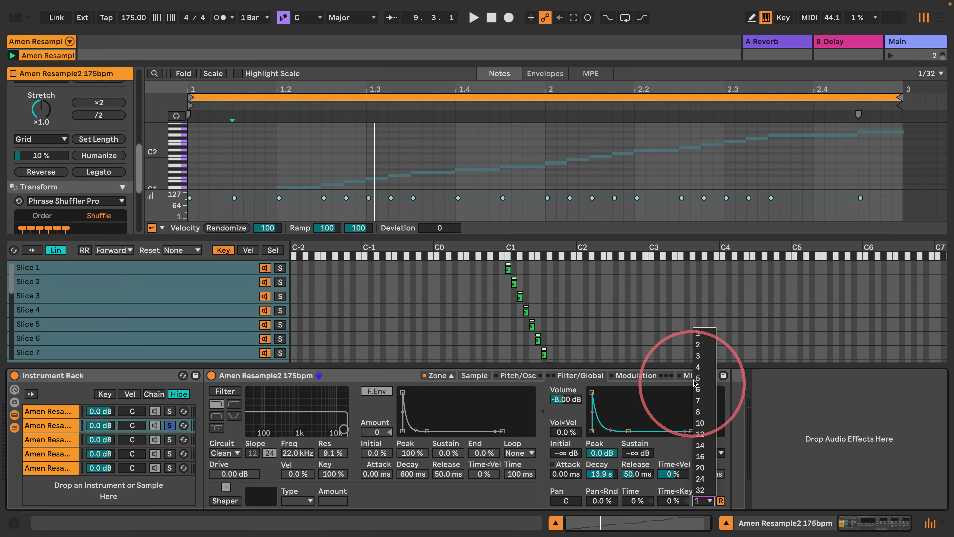
left_click(706, 370)
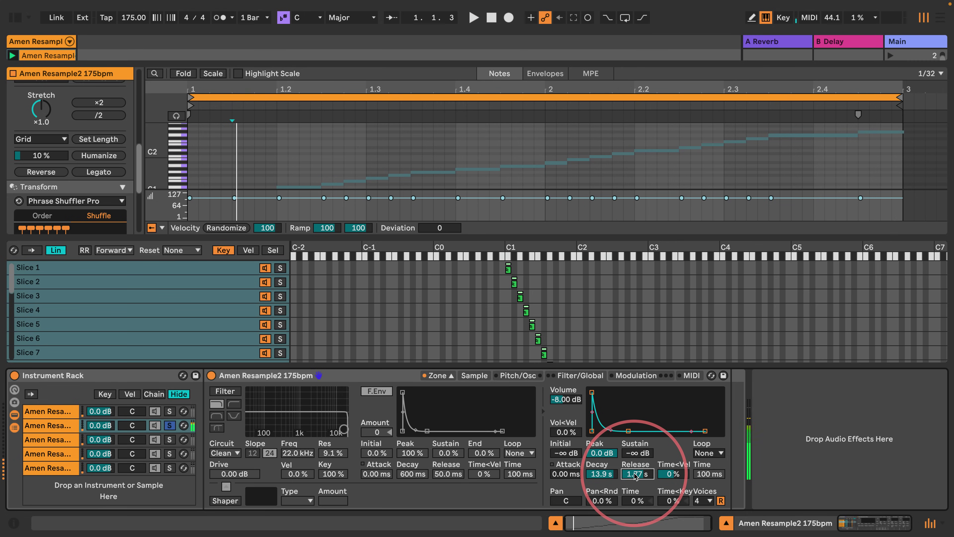
Set the volume envelope's Release to about 4.55 s with Sustain at -inf dB, and switch off voice retrigger
left_click_drag(638, 455, 637, 460)
left_click(720, 500)
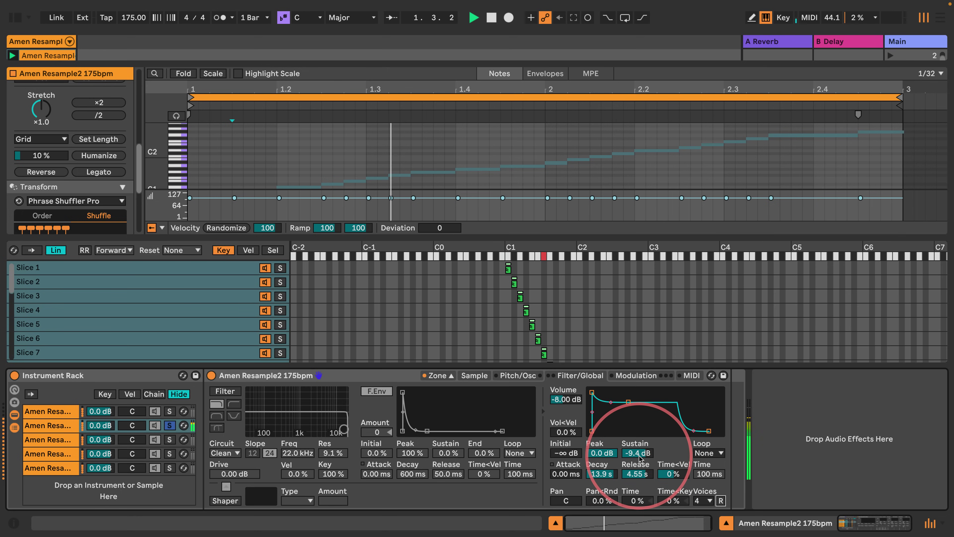
left_click_drag(639, 457, 638, 500)
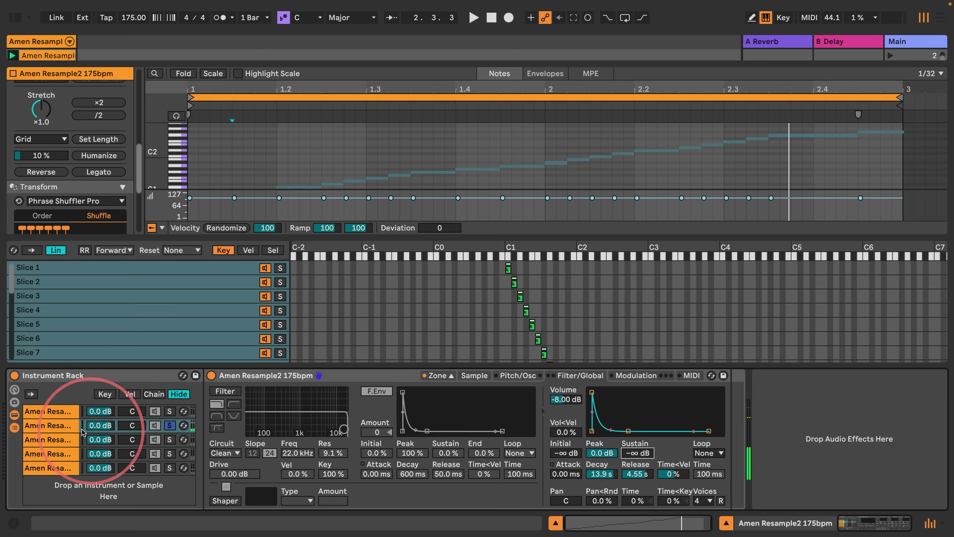
Duplicate the forward-looping chain, solo the copy and show its sample settings
key("ctrl+d")
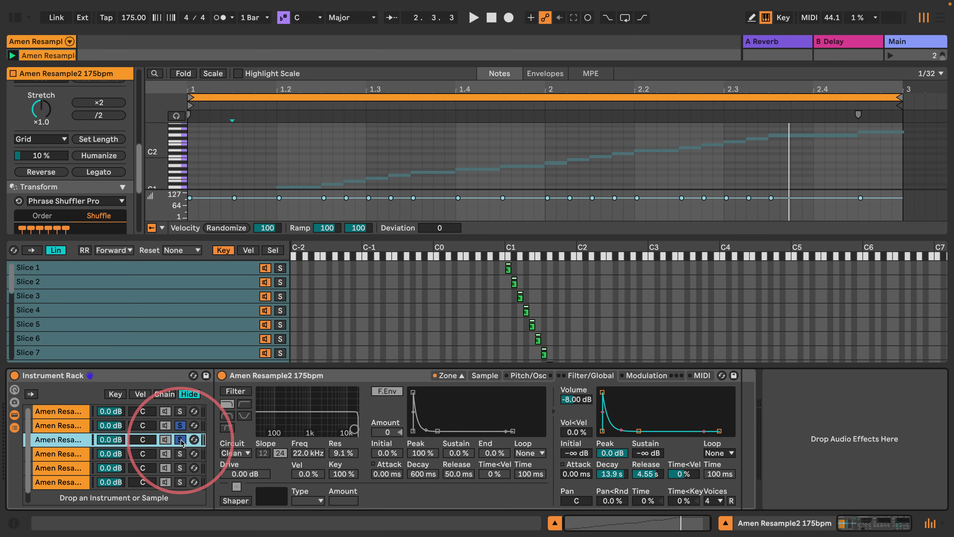
left_click(180, 439)
left_click(484, 375)
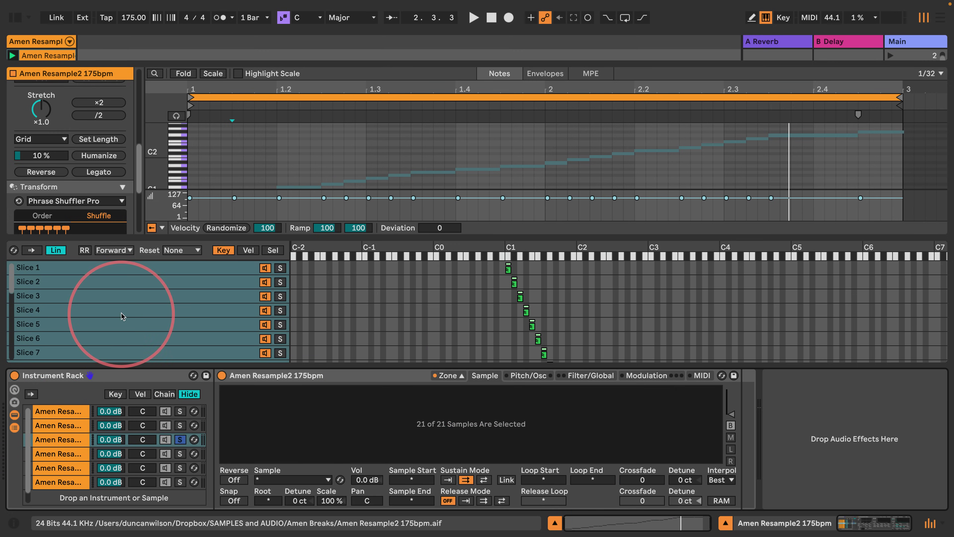
Set the Sustain Mode of all slices in the new copy to back-and-forth loop, and play the clip
left_click(122, 310)
key("ctrl+a")
left_click(434, 465)
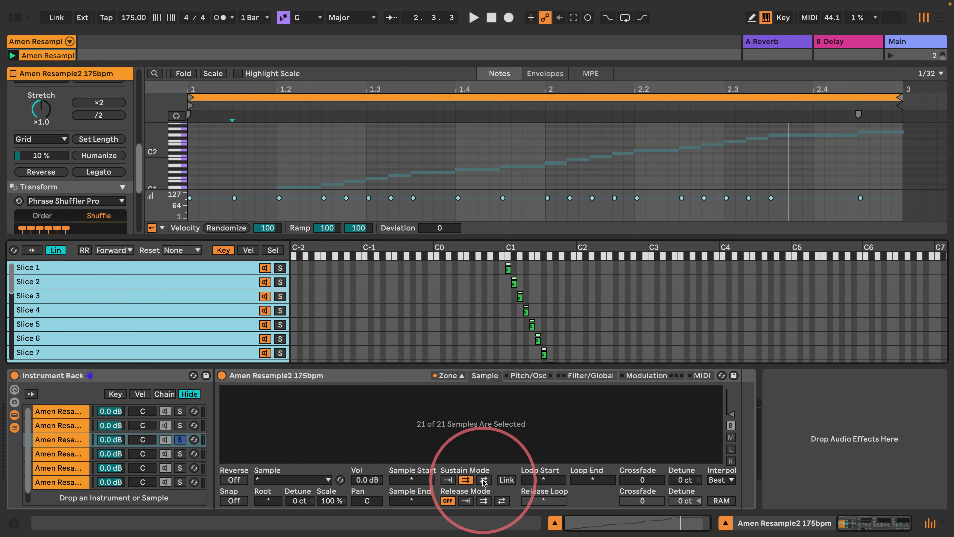
left_click(484, 479)
left_click(120, 461)
key("space")
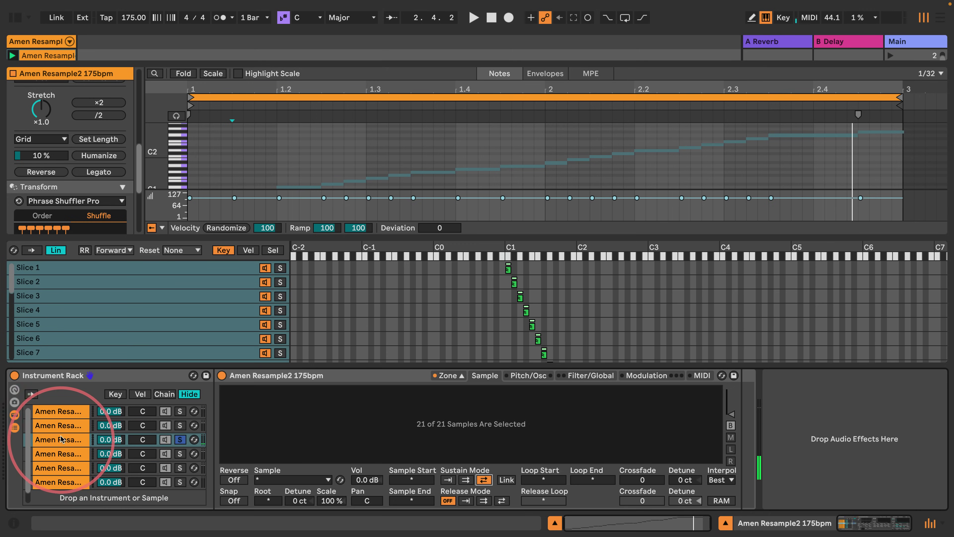
Duplicate the rack's first chain again, solo the copy and show its pitch settings
left_click(75, 410)
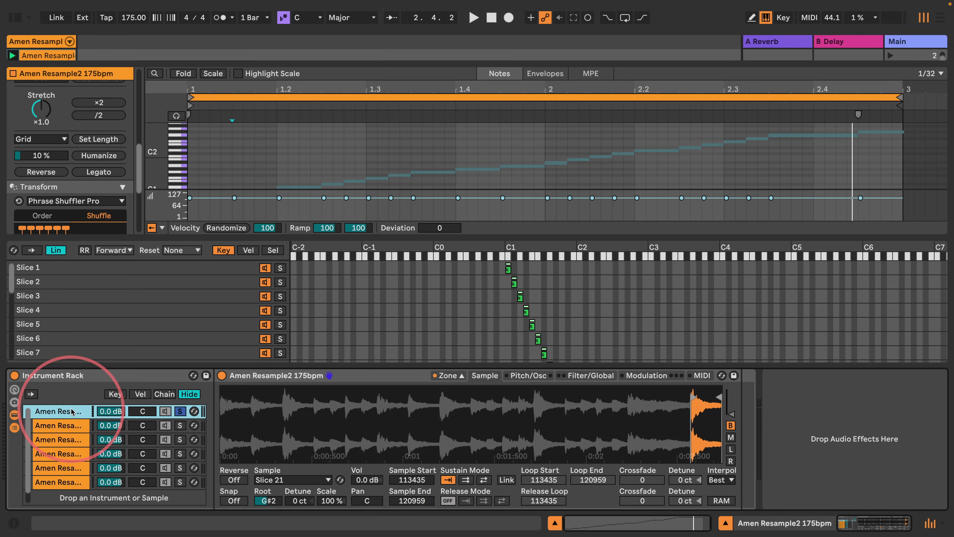
left_click(180, 425)
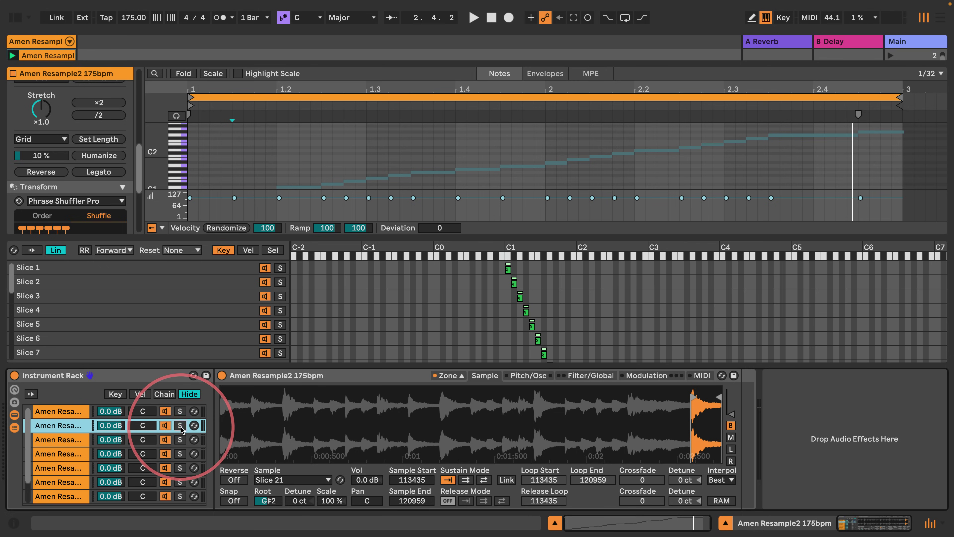
left_click(527, 375)
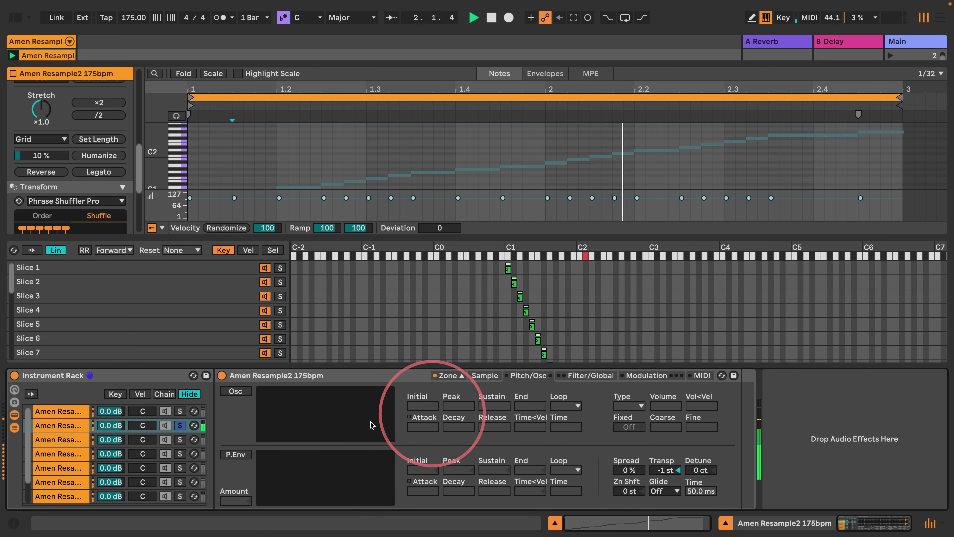
Enable the pitch envelope with amount +48 st, Peak -8.5%, Sustain -100% and Decay about 4.88 s, then unsolo the chain
left_click(241, 455)
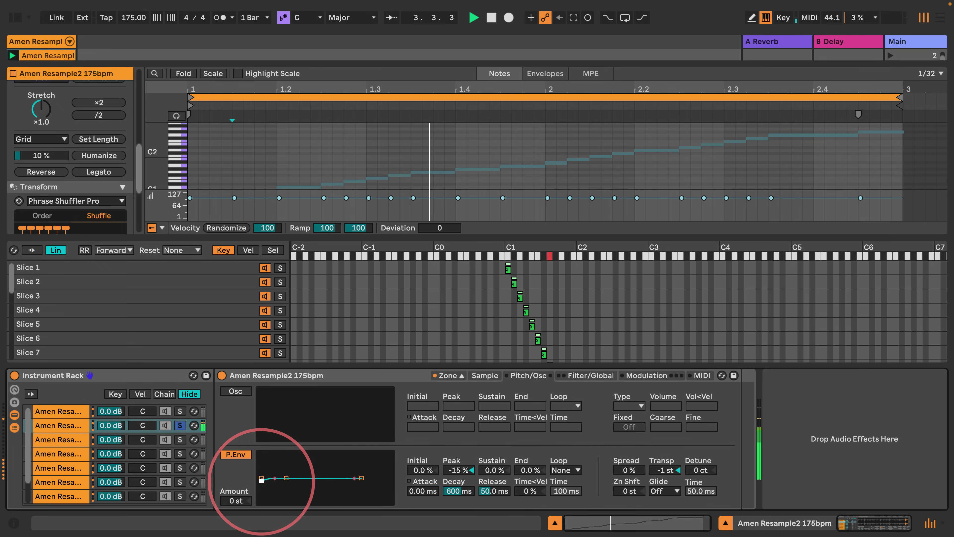
left_click_drag(287, 477, 295, 499)
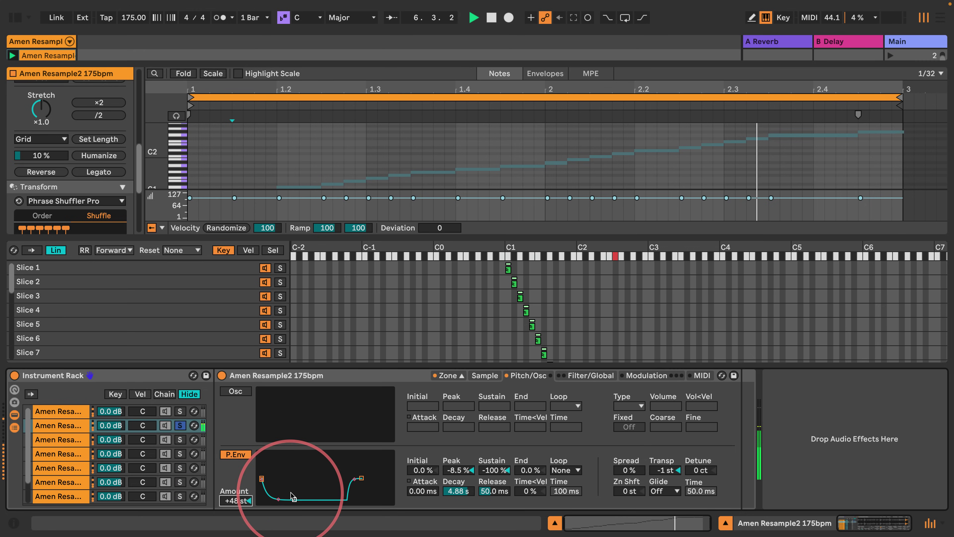
mouse_move(287, 499)
left_mouse_down()
mouse_move(303, 499)
mouse_move(291, 499)
left_mouse_up()
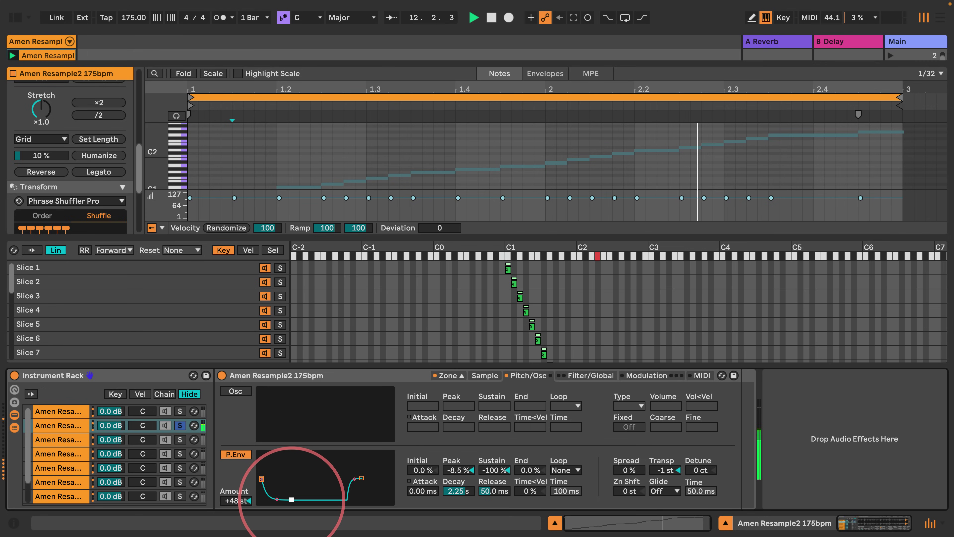
left_click_drag(291, 499, 298, 499)
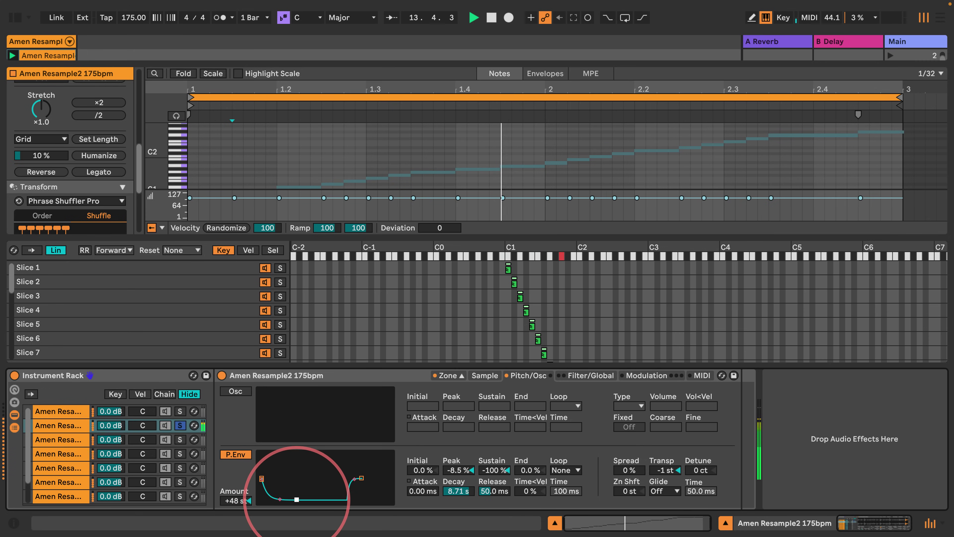
left_click(180, 426)
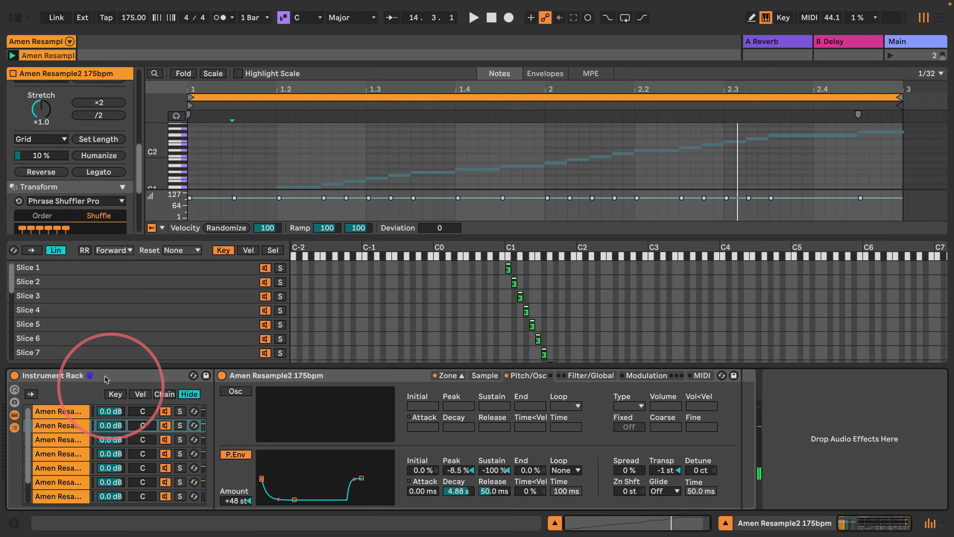
Start the six variation chains' velocity zones at 96 and end the first chain's zone directly below them
left_click(140, 394)
left_click(55, 426)
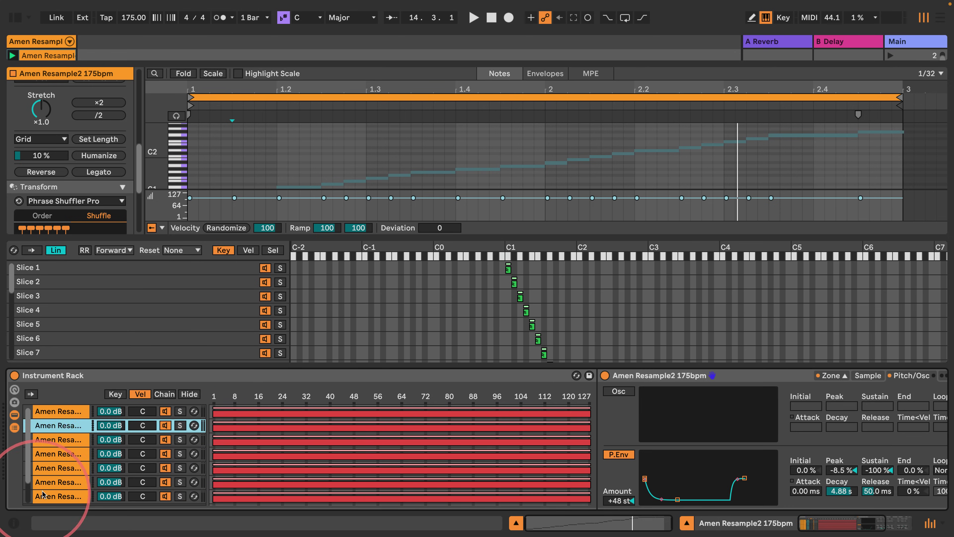
scroll(42, 494, "down", 3)
left_click(57, 470, "shift")
scroll(256, 425, "up", 3)
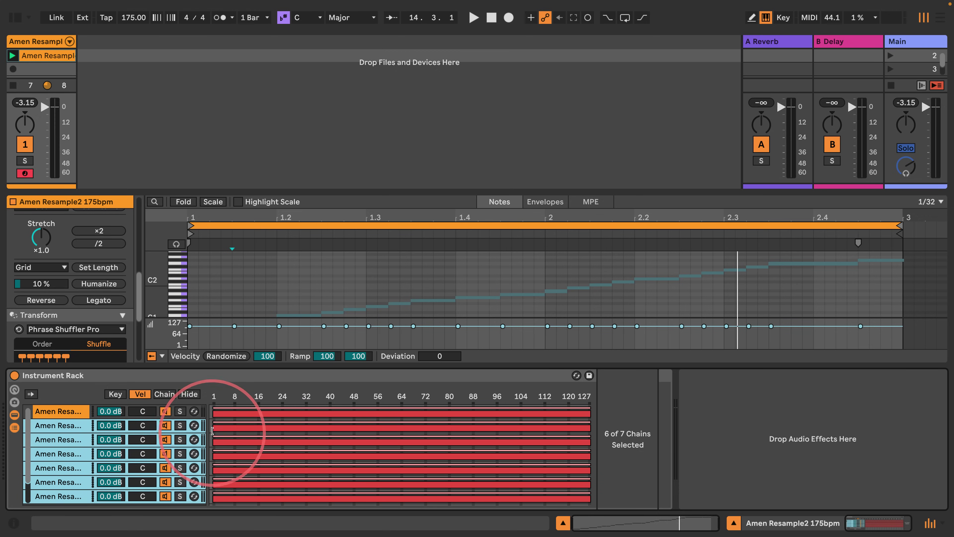
left_click_drag(218, 427, 499, 450)
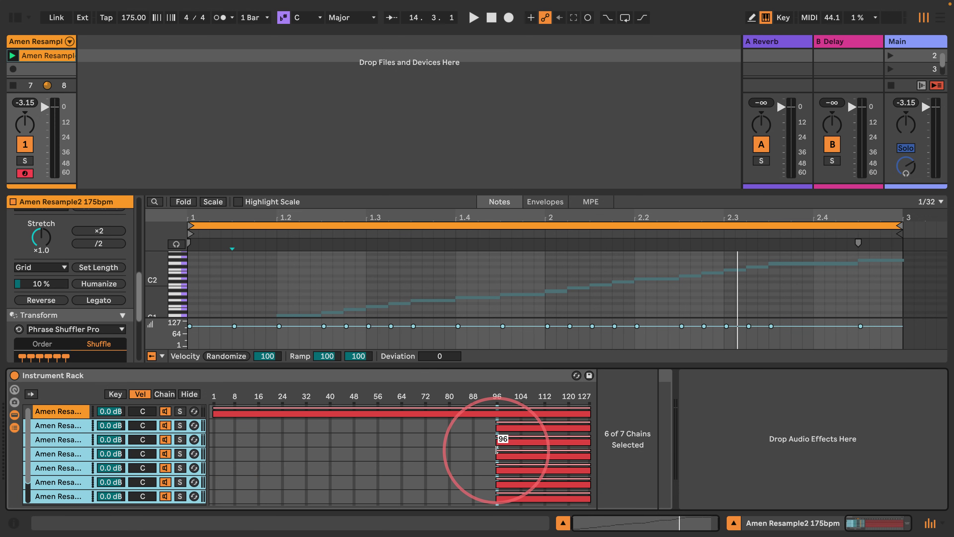
left_click_drag(589, 408, 495, 397)
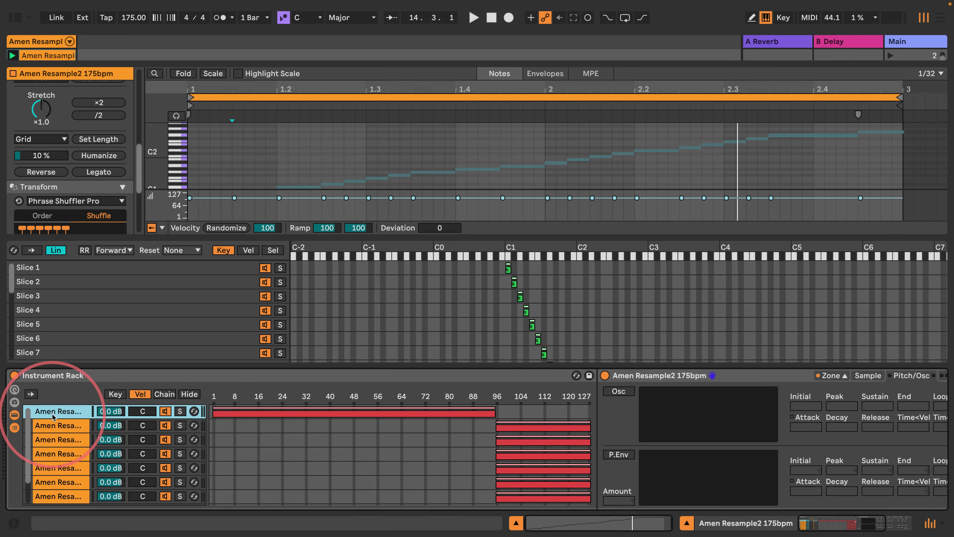
Distribute the velocity ranges of the six variation chains equally
left_click(56, 424)
left_click(58, 496, "shift")
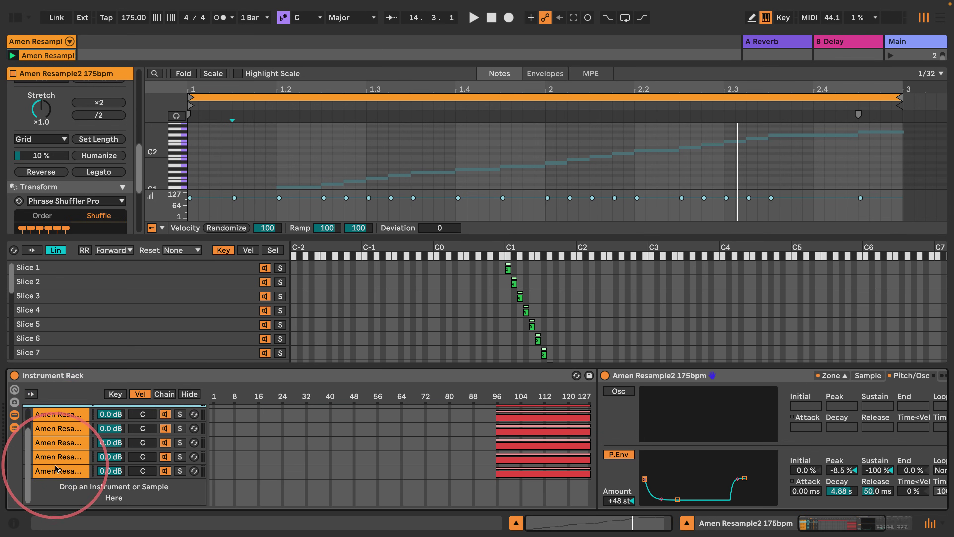
right_click(530, 428)
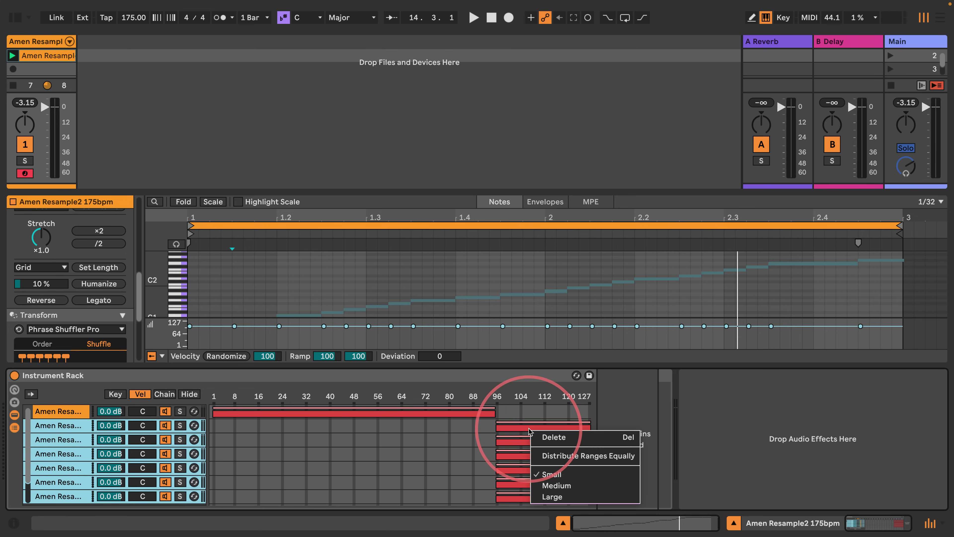
left_click(547, 454)
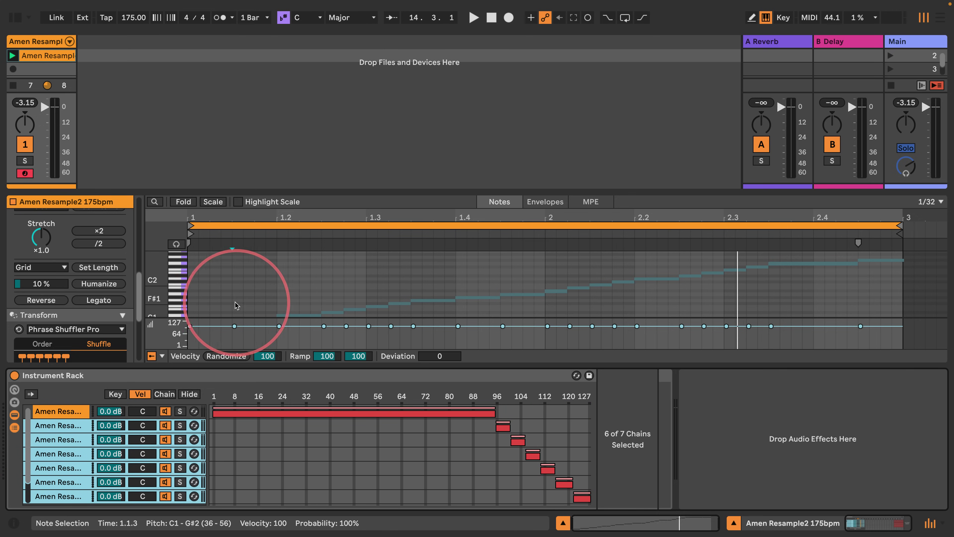
Enlarge the note editor, select all the clip's notes, and select the rack's first chain
left_click_drag(257, 189, 245, 37)
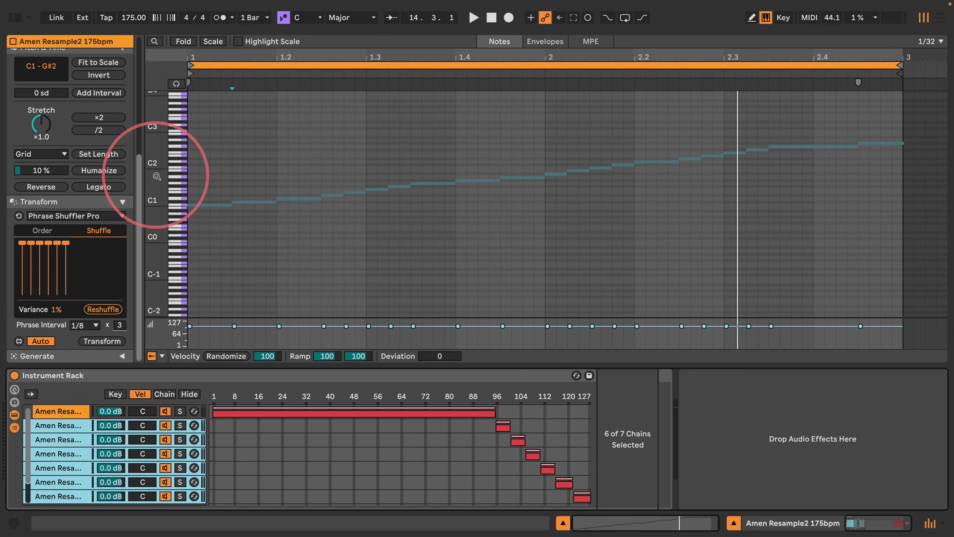
key("ctrl+a")
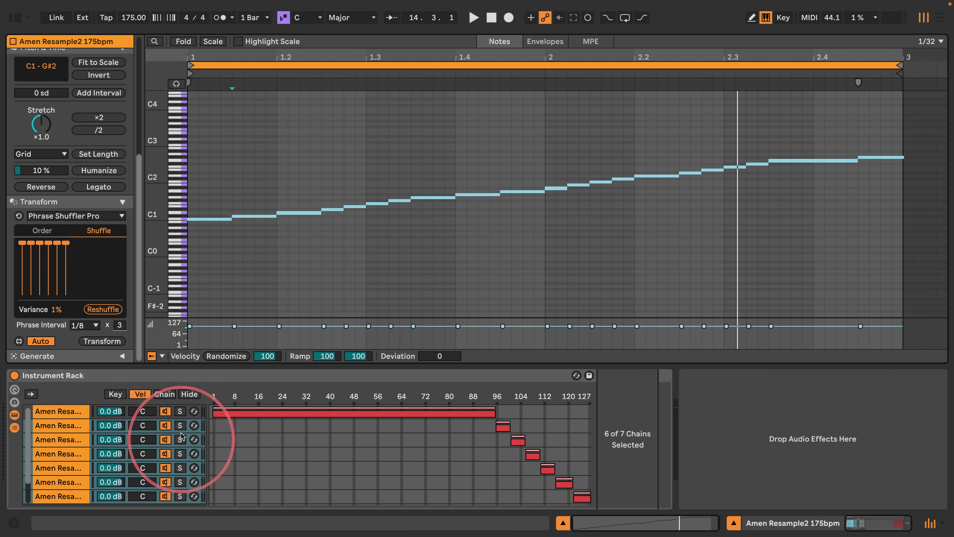
left_click(47, 410)
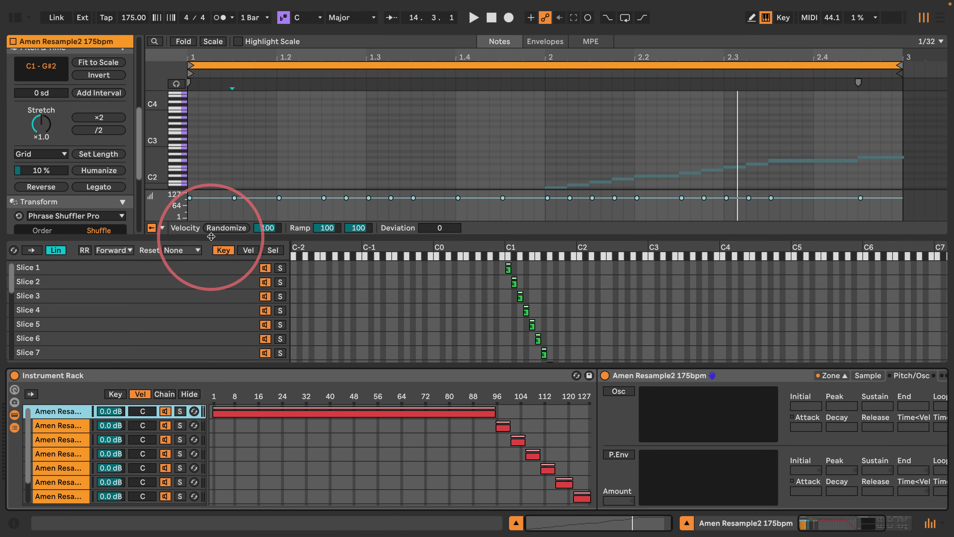
Audition the clip with its notes at velocity 100 and select the rack's second chain
left_click_drag(210, 237, 184, 340)
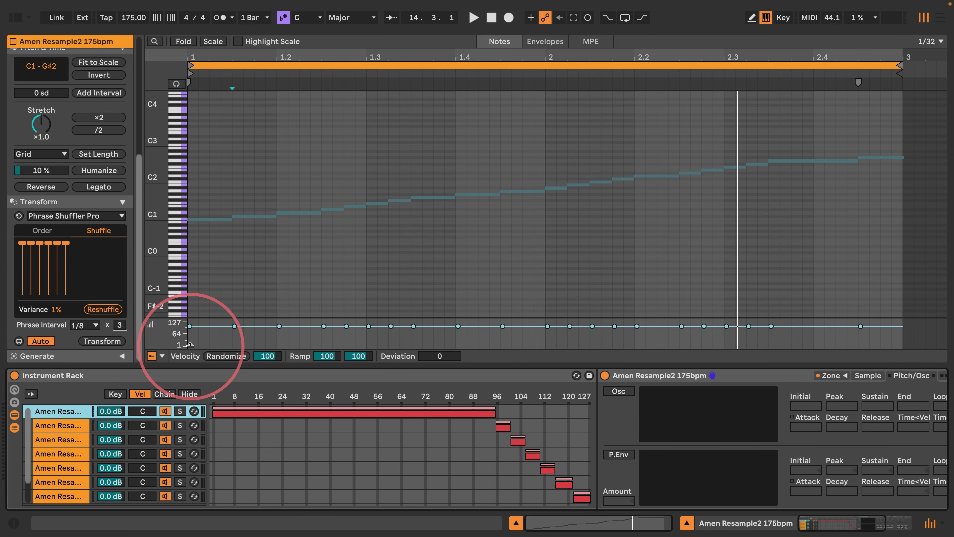
left_click(216, 257)
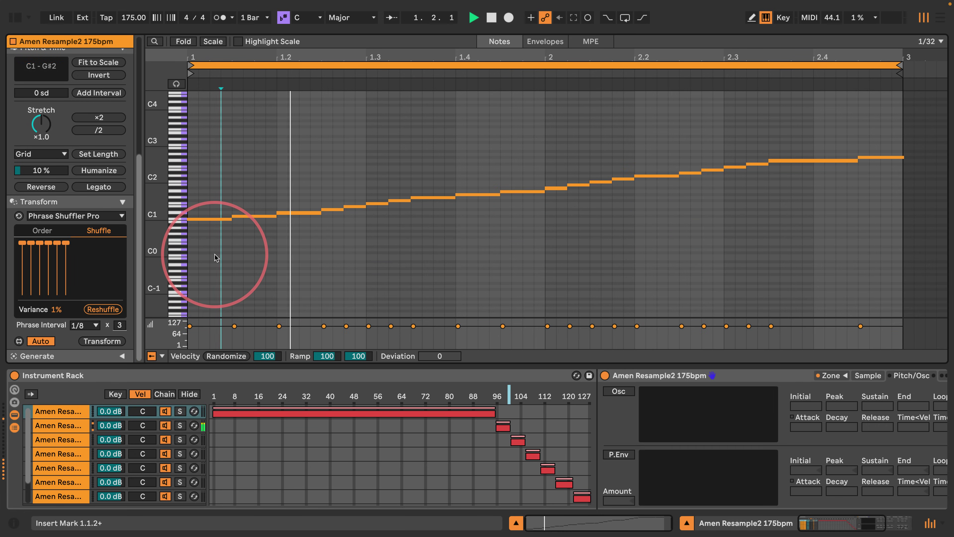
key("space")
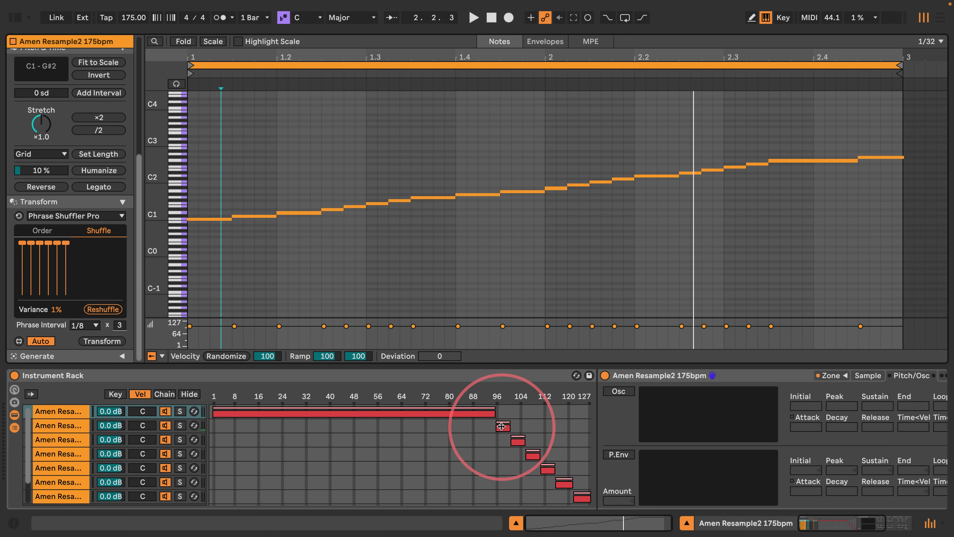
left_click(488, 425)
Lower the velocity of all the clip's notes to 1 and set the velocity deviation to +126 during playback
left_click(202, 243)
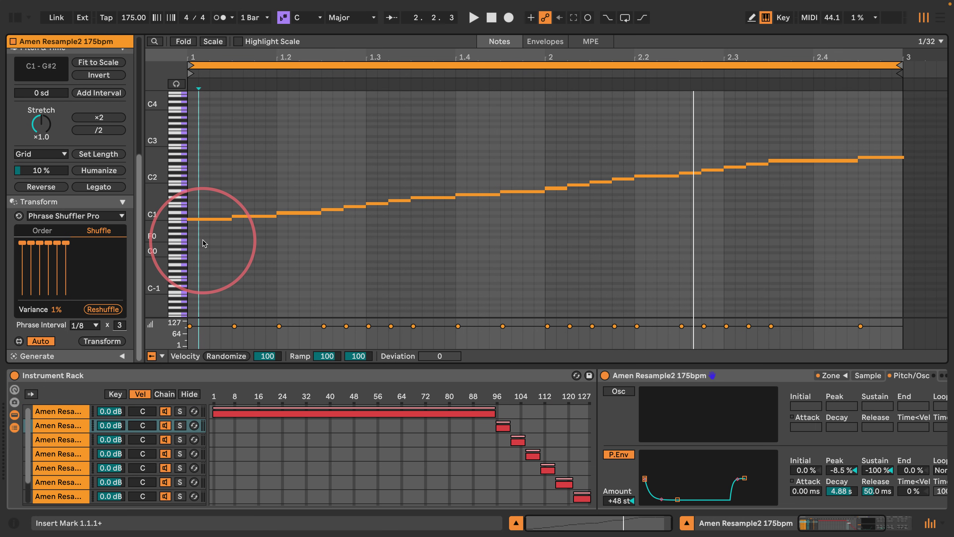
key("super+a")
left_click_drag(279, 326, 279, 343)
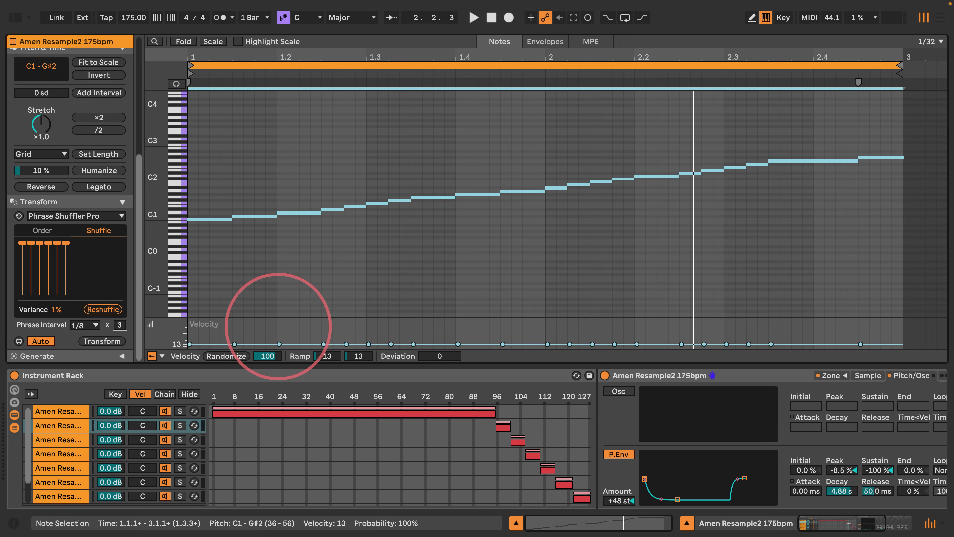
left_click_drag(435, 357, 413, 349)
key("space")
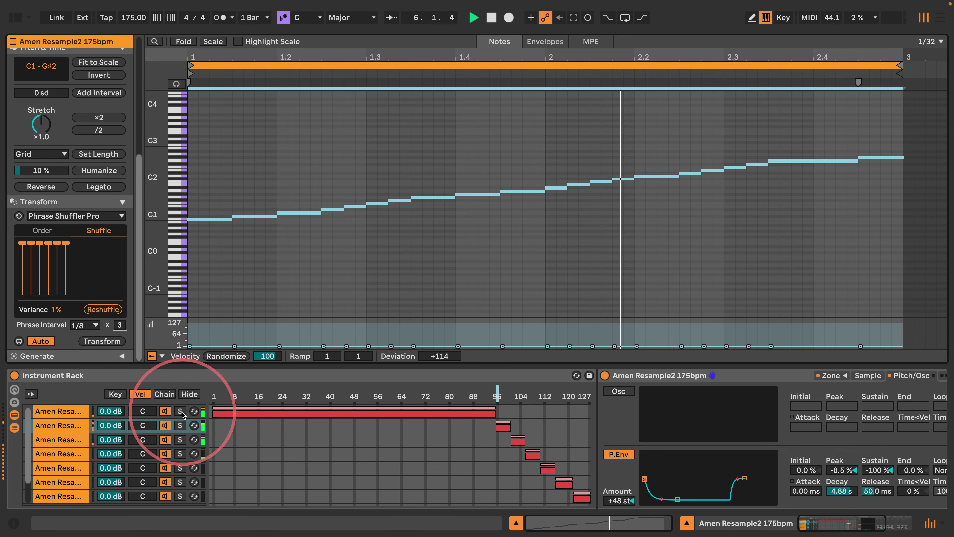
left_click_drag(434, 360, 437, 347)
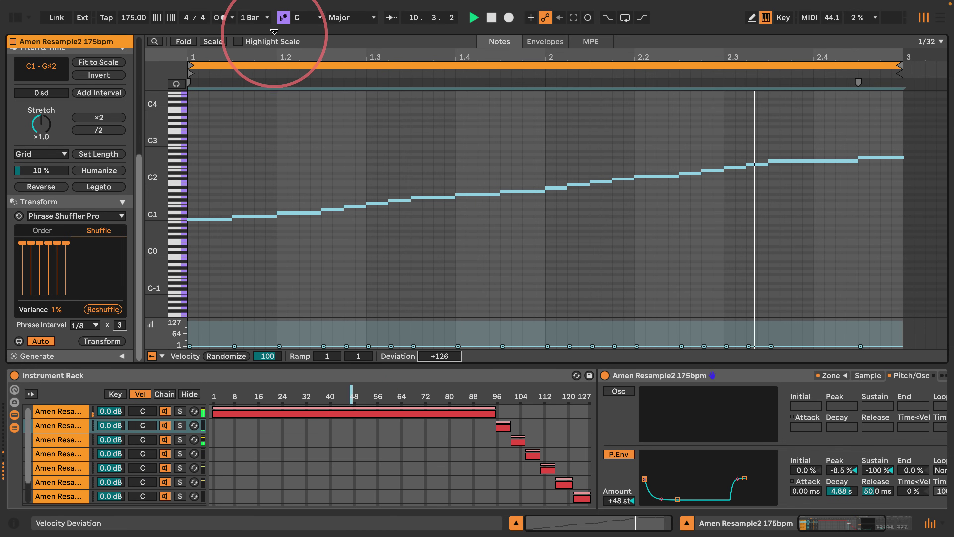
Stop playback and add a new MIDI track beside the Amen Resample2 track
left_click_drag(276, 34, 242, 192)
left_click_drag(158, 289, 159, 290)
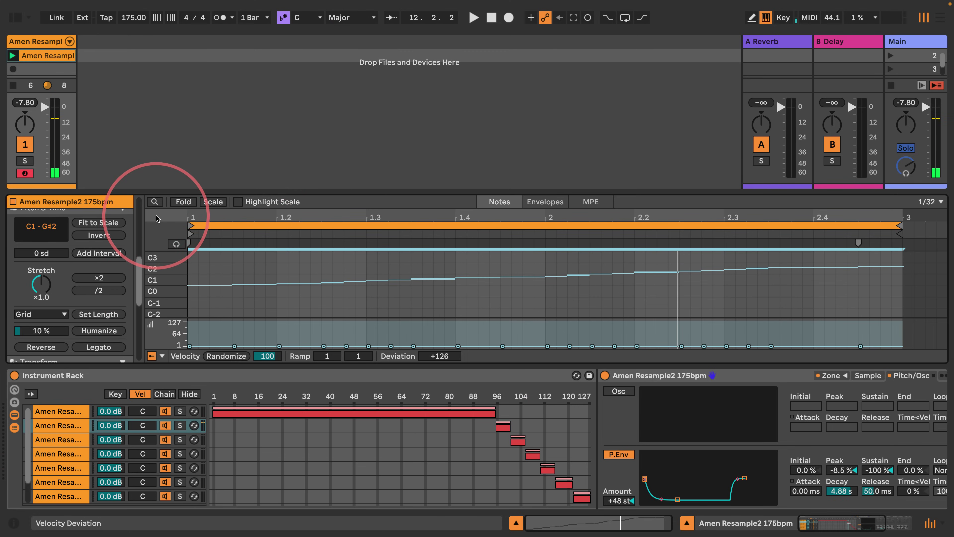
scroll(107, 298, "down", 5)
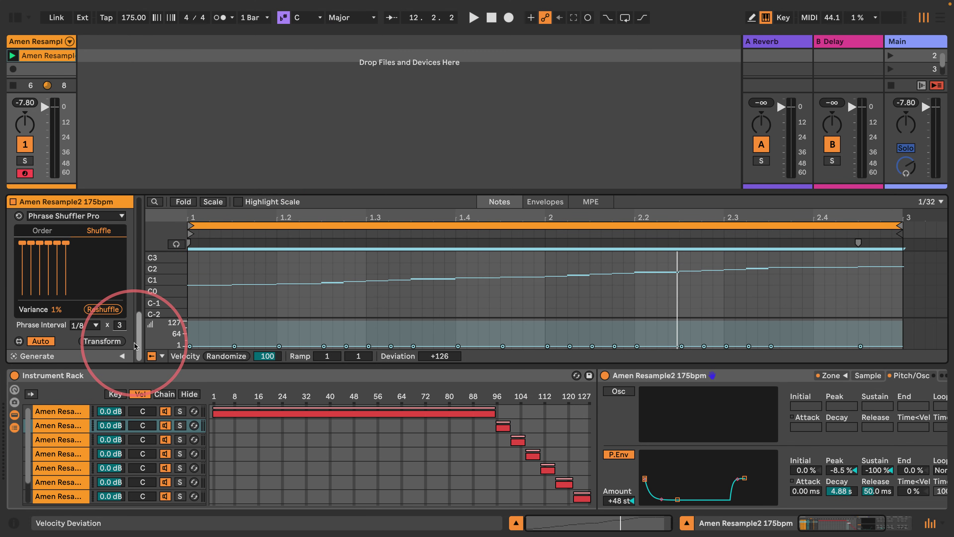
left_click(150, 71)
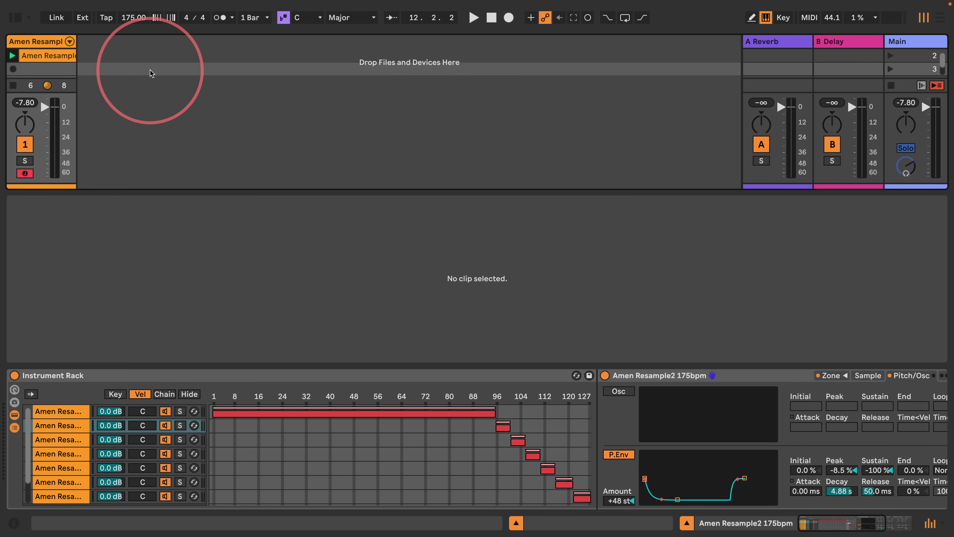
key("super+shift+t")
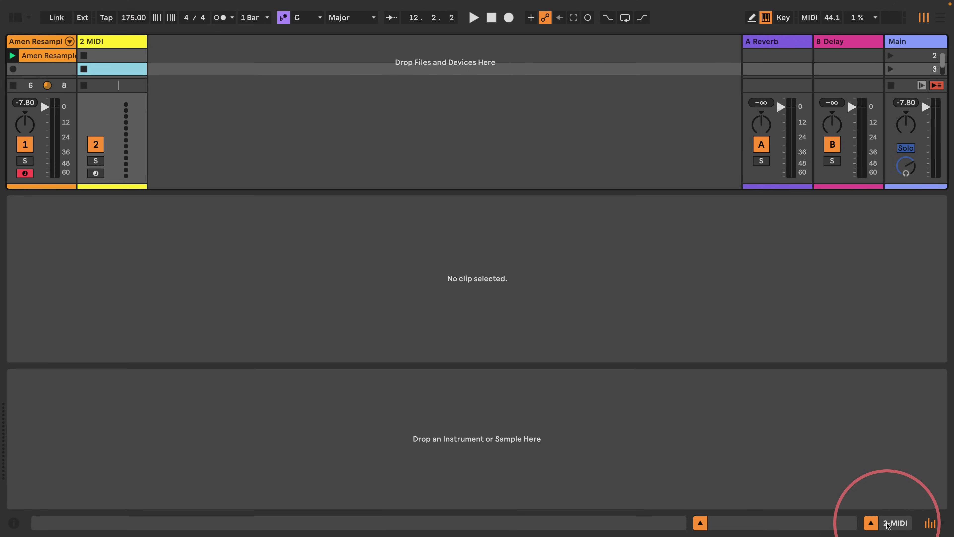
Hide the device view to make room for the tracks' In/Out controls, and check the mixer's display options
left_click(870, 523)
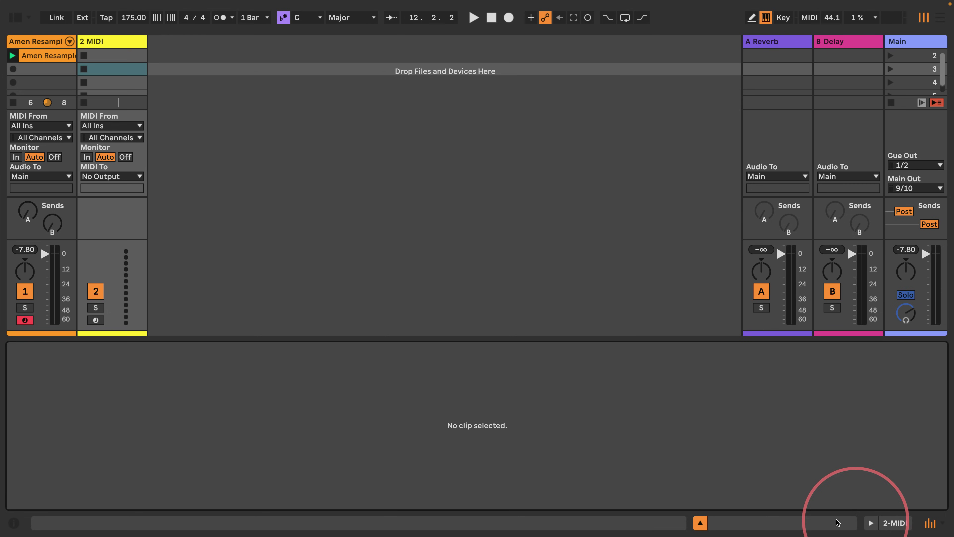
left_click(932, 523)
left_click(933, 523)
right_click(935, 521)
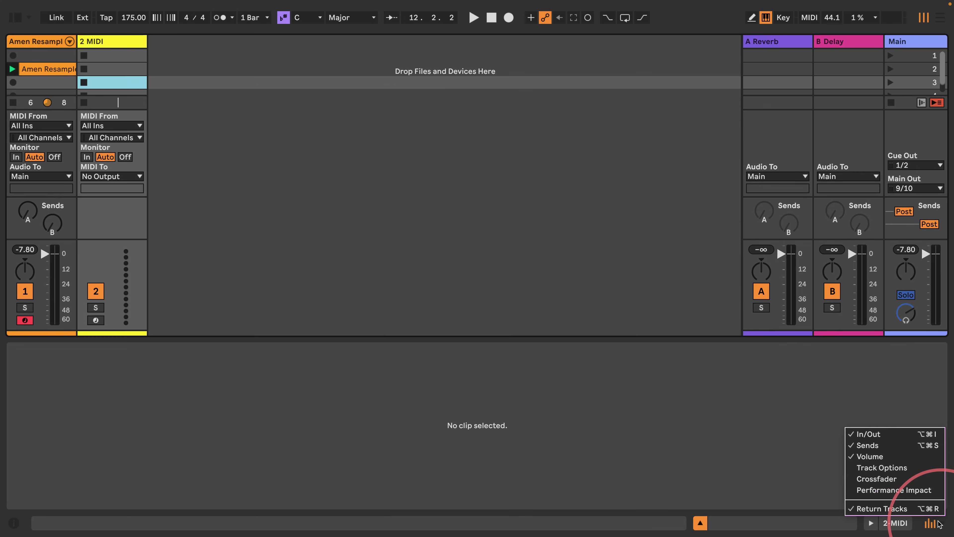
left_click(295, 216)
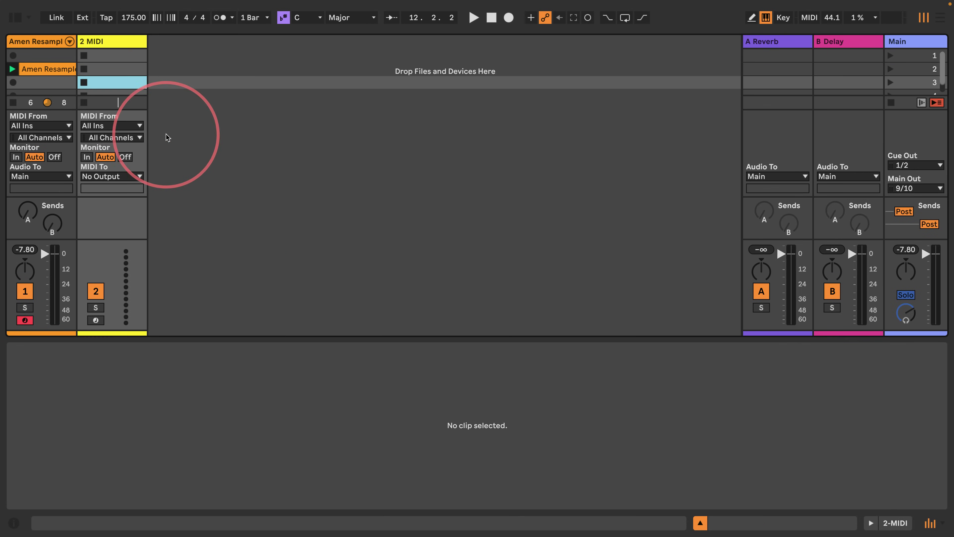
Route Amen Resample2 175bpm's Post FX MIDI into the new track with monitoring In, and record a clip in scene 2
left_click(41, 41)
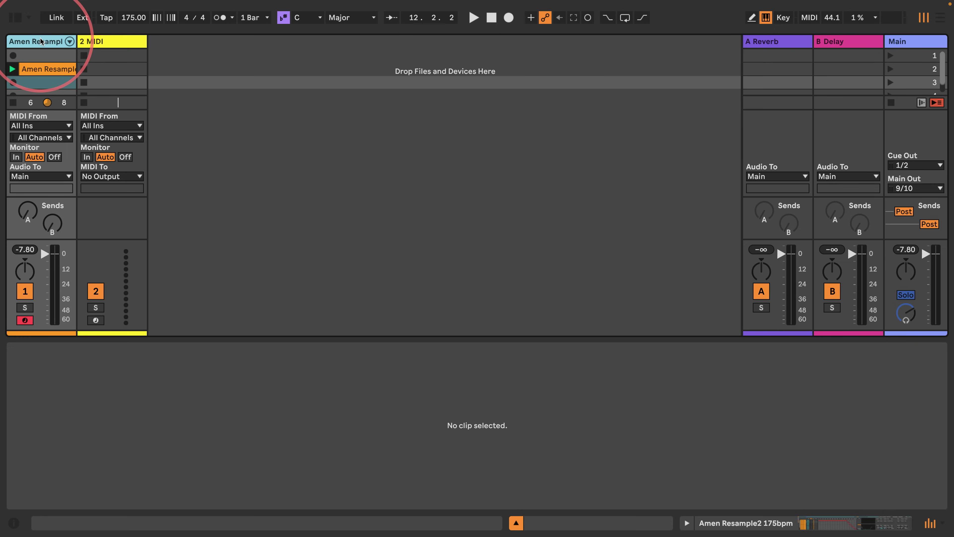
left_click(107, 39)
left_click(102, 124)
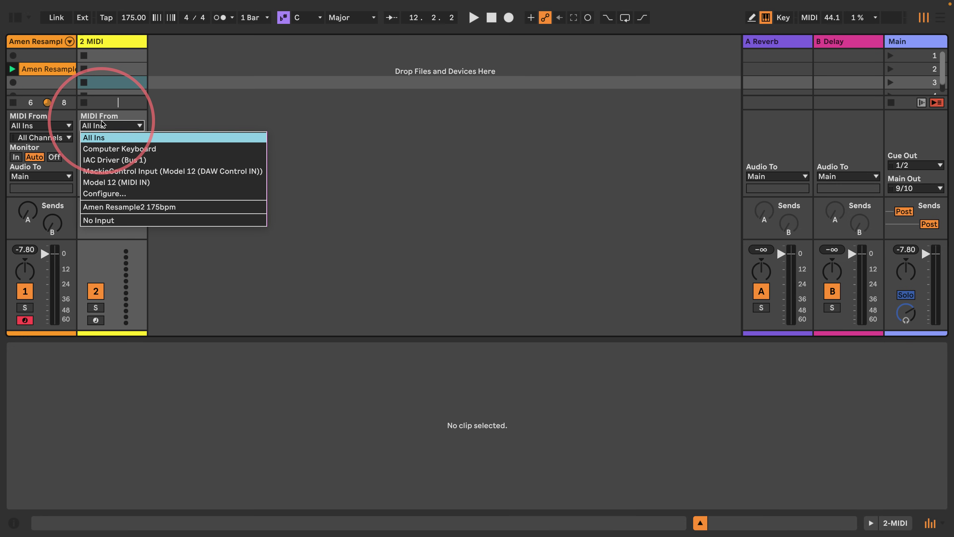
left_click(127, 206)
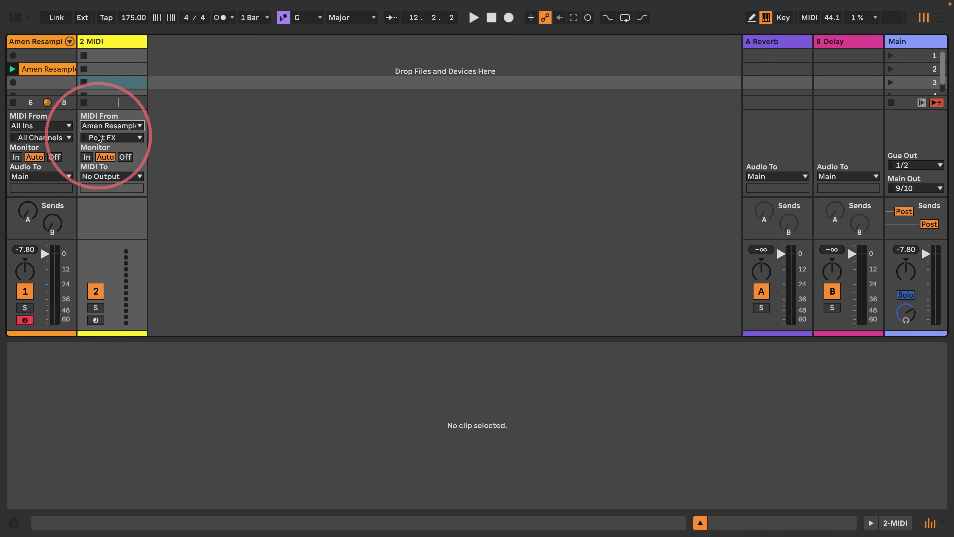
left_click(107, 138)
left_click(107, 160)
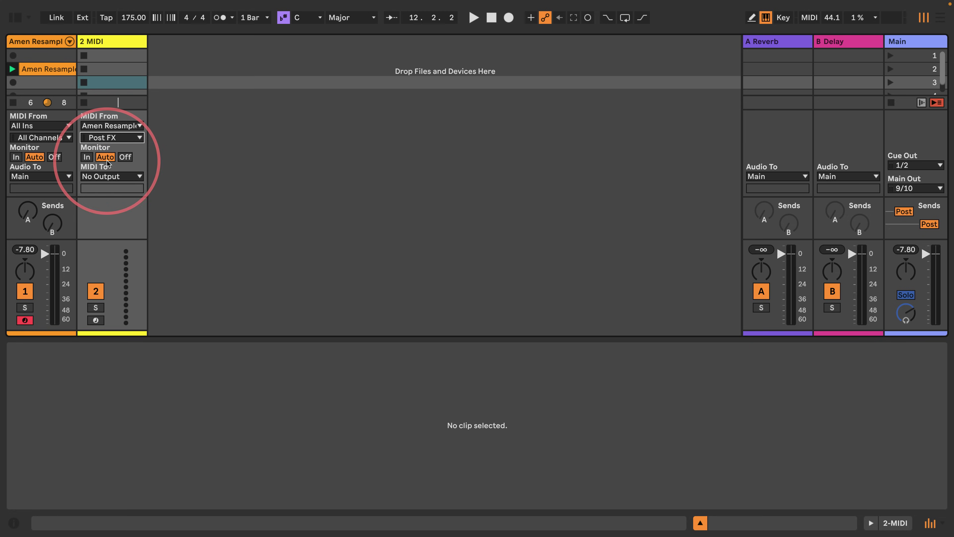
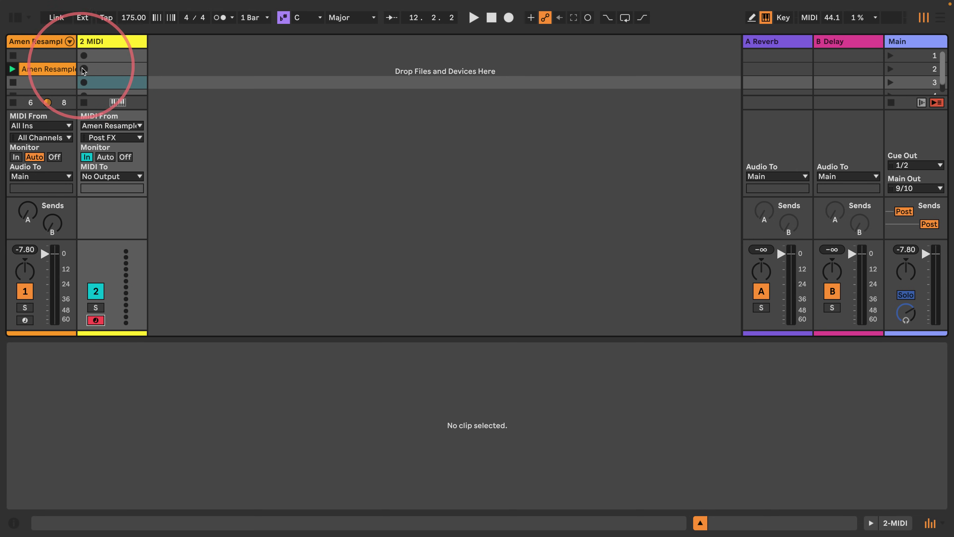
left_click(83, 69)
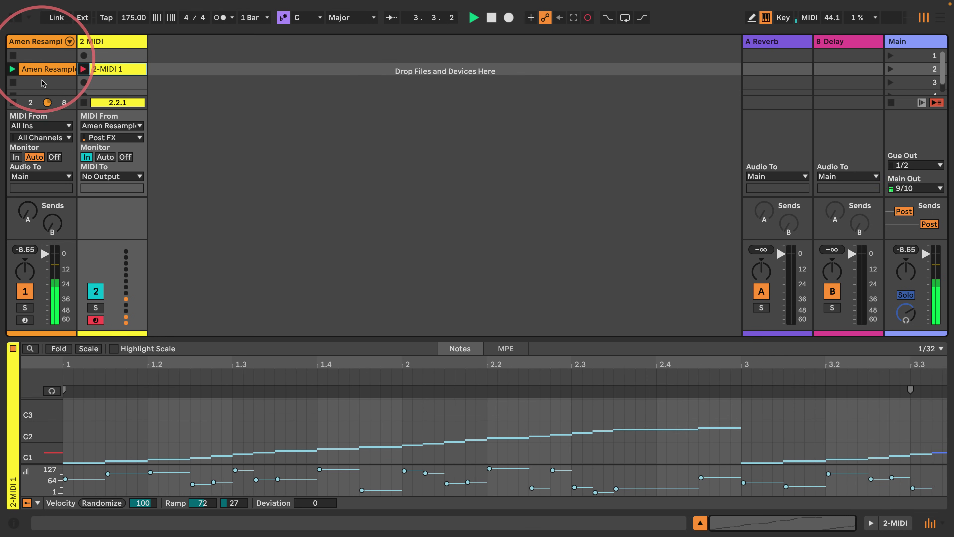
Open the Amen Resample2 clip in an enlarged note editor and fold it to the used pitches
left_click(47, 69)
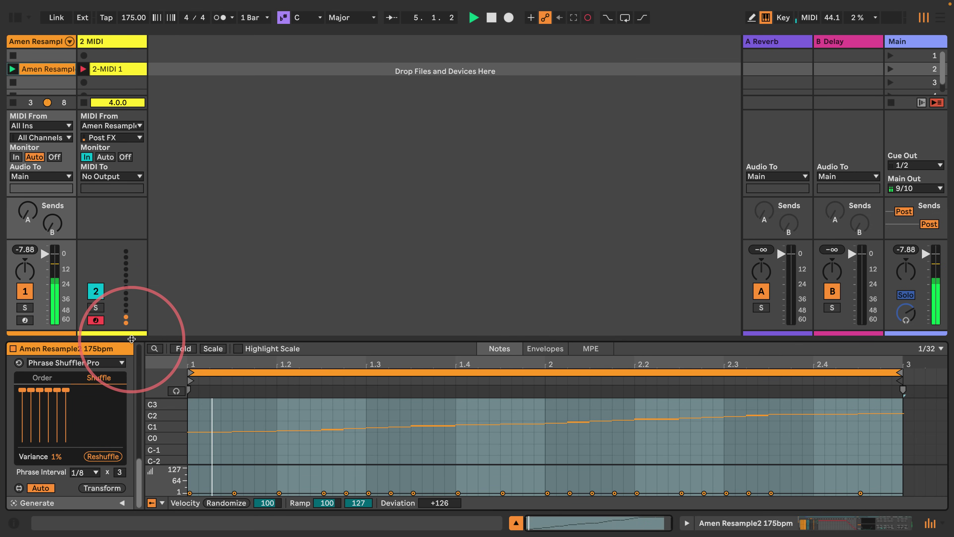
left_click_drag(131, 339, 156, 353)
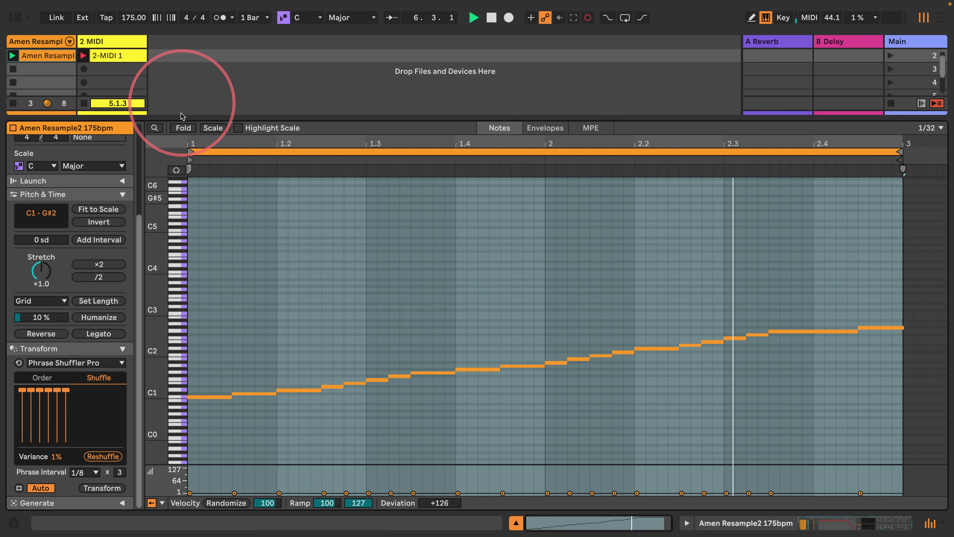
left_click(183, 128)
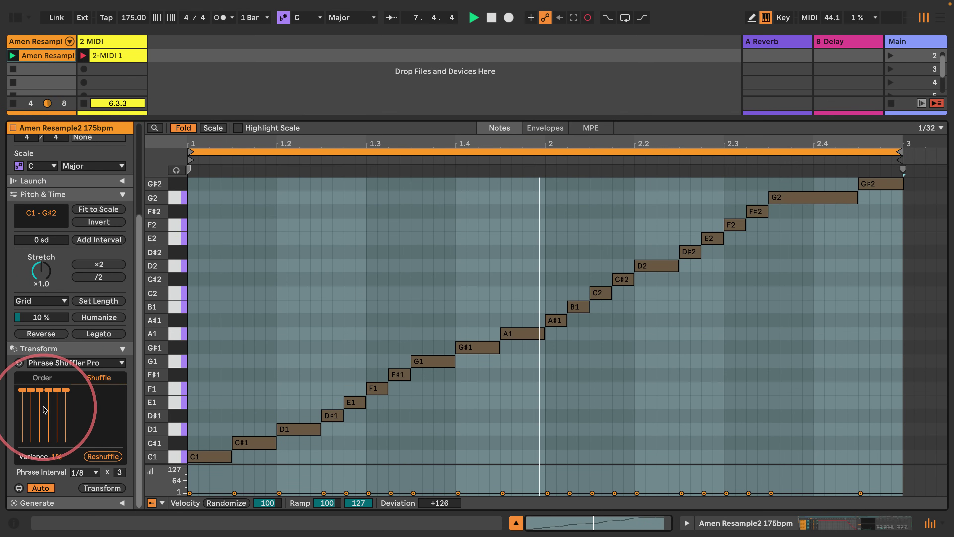
Try to reshuffle the Amen clip's notes with Phrase Shuffler Pro at 1% variance
left_click(90, 456)
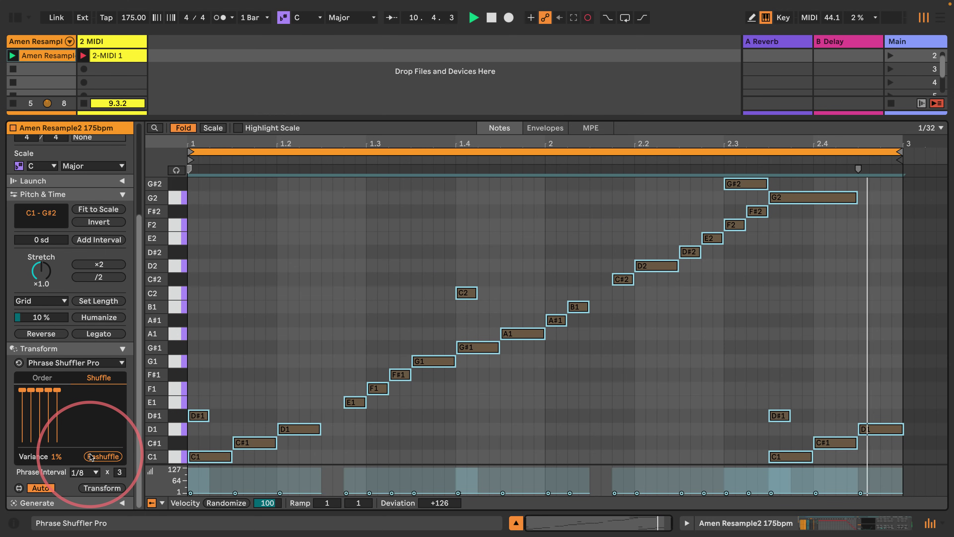
left_click(219, 366)
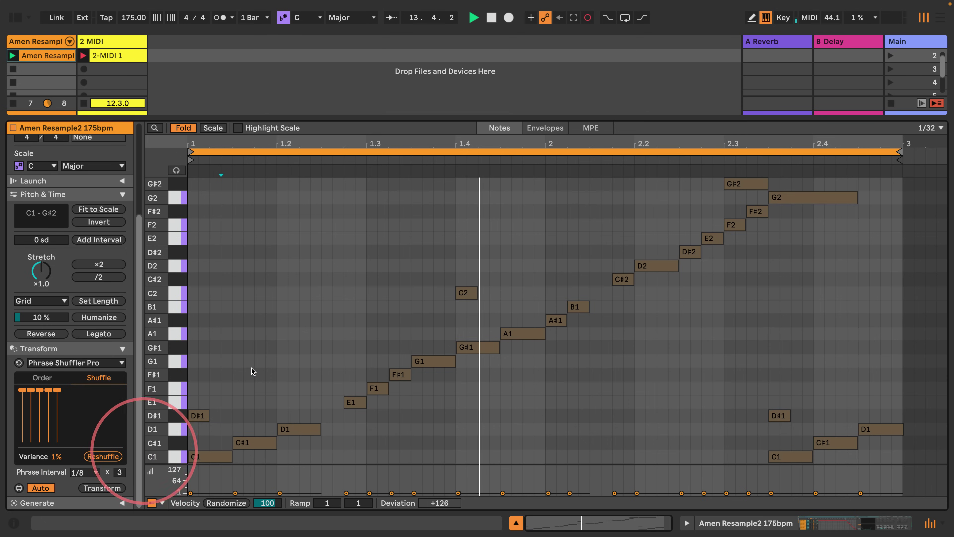
left_click(262, 347)
left_click(103, 488)
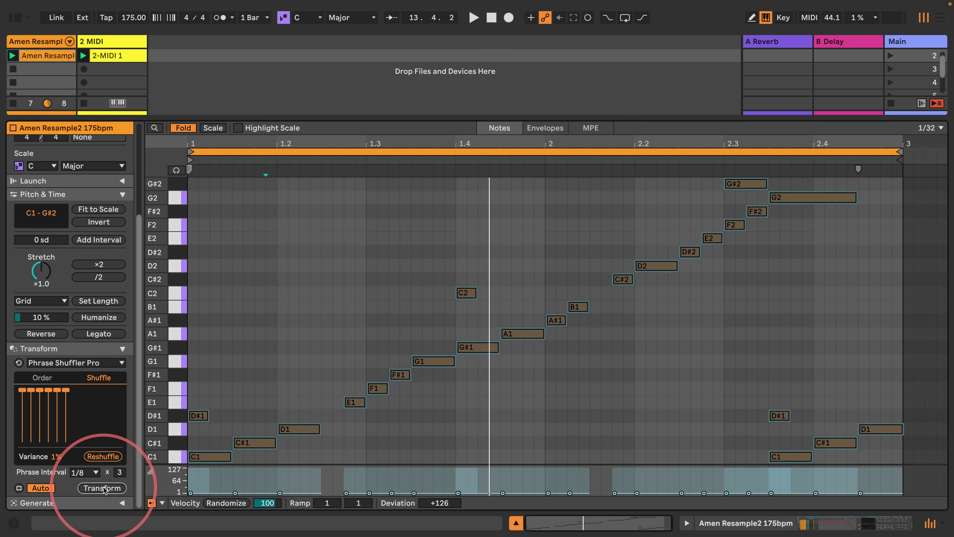
left_click(232, 298)
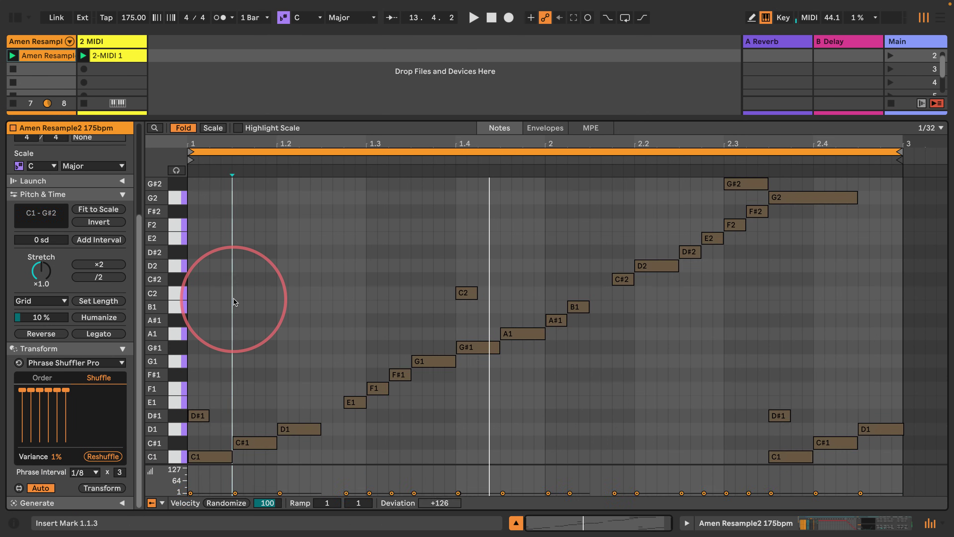
Delete the recorded clip from the 2-MIDI track
left_click_drag(122, 117, 84, 339)
left_click(118, 56)
key("Delete")
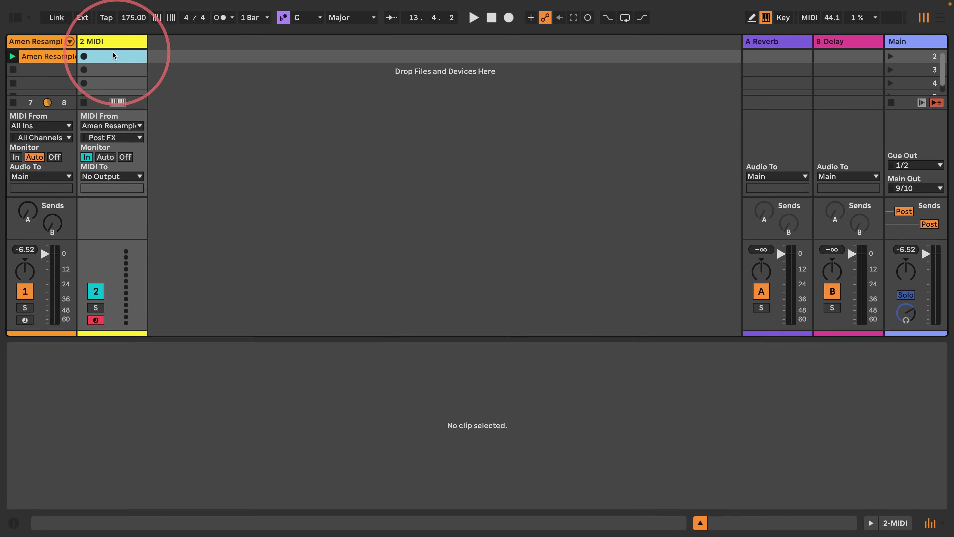
Reopen the Amen Resample2 clip in a tall note editor and set Phrase Shuffler Pro's Variance to 0%
left_click(37, 56)
left_click_drag(348, 338, 361, 52)
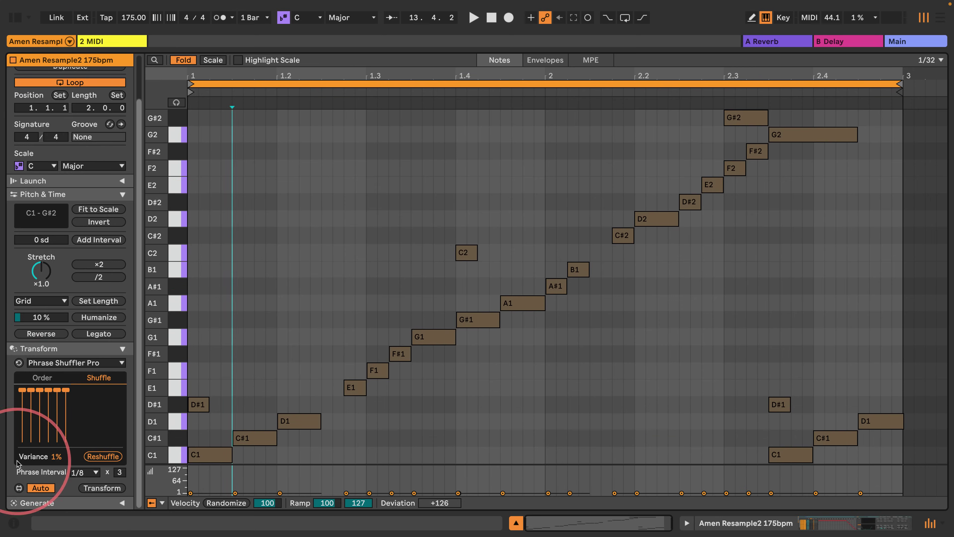
left_click(96, 455)
left_click_drag(41, 461, 44, 534)
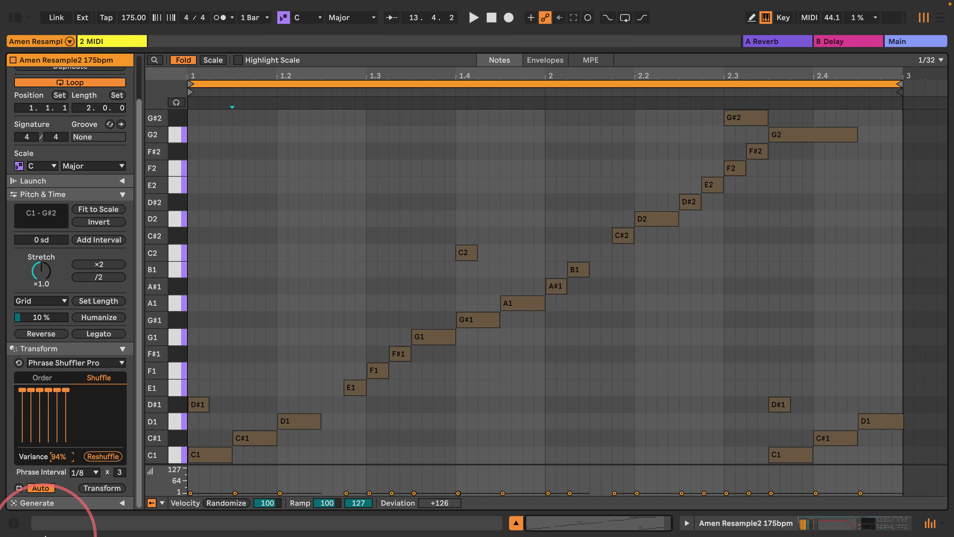
left_click_drag(56, 453, 42, 521)
Move the displaced D#1, C2 and G#2 notes back into ascending order and delete the duplicate low notes at the clip's end
left_click(251, 383)
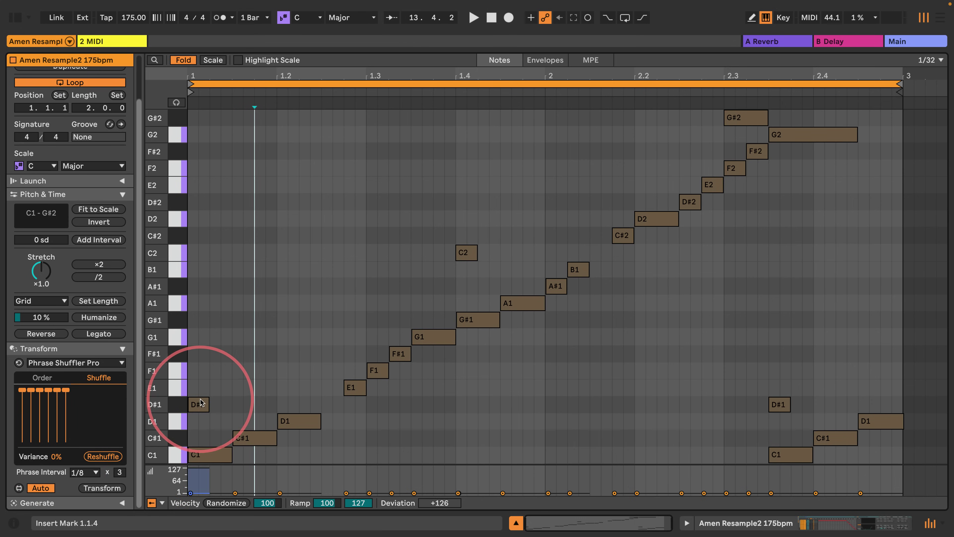
mouse_move(200, 403)
left_mouse_down()
mouse_move(281, 393)
mouse_move(338, 405)
left_mouse_up()
left_click_drag(474, 252, 608, 251)
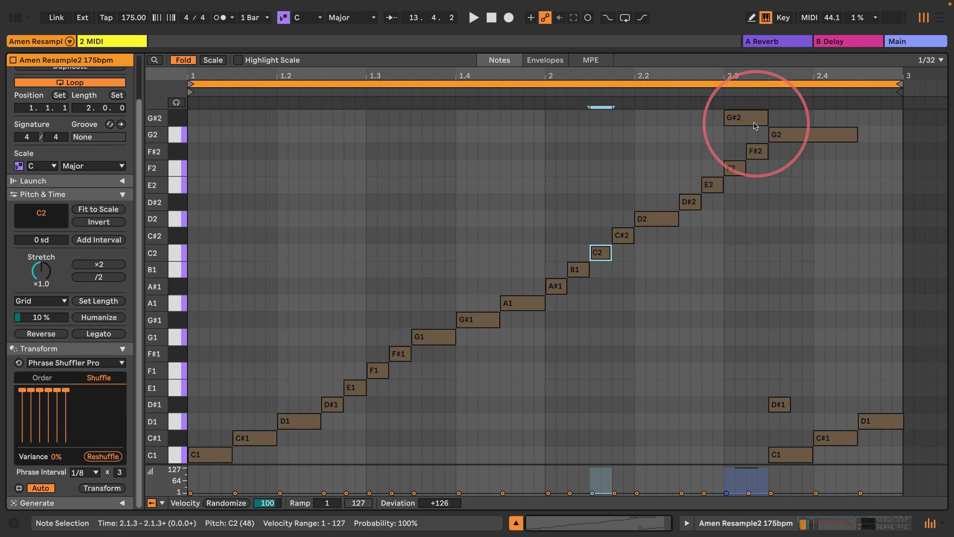
left_click_drag(754, 123, 888, 119)
left_click_drag(735, 331, 880, 518)
key("Delete")
Apply the Phrase Shuffler Pro transformation to the clip's restored ascending notes
left_click(394, 205)
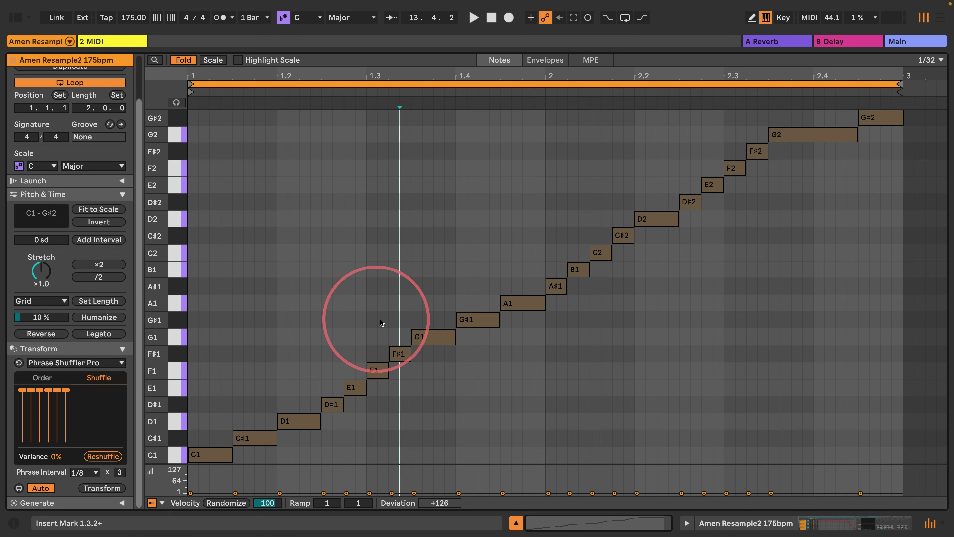
left_click(311, 350)
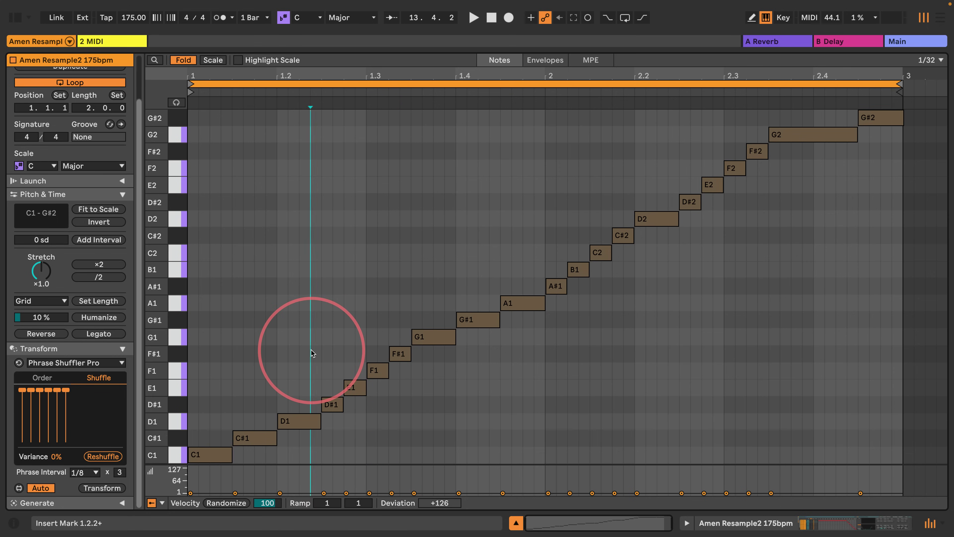
left_click(106, 488)
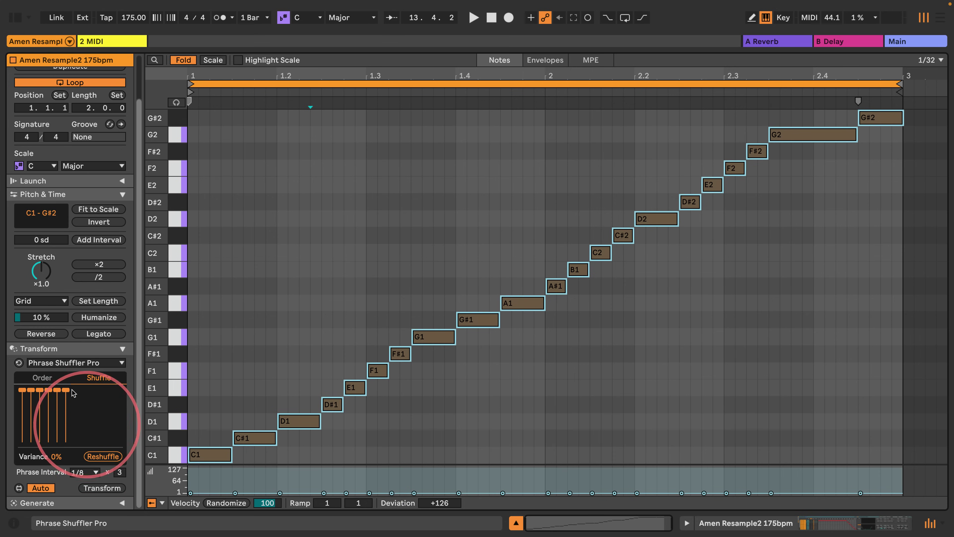
Try other phrase positions in the Order grid, and return it to the ascending diagonal
left_click(42, 377)
left_click(48, 430)
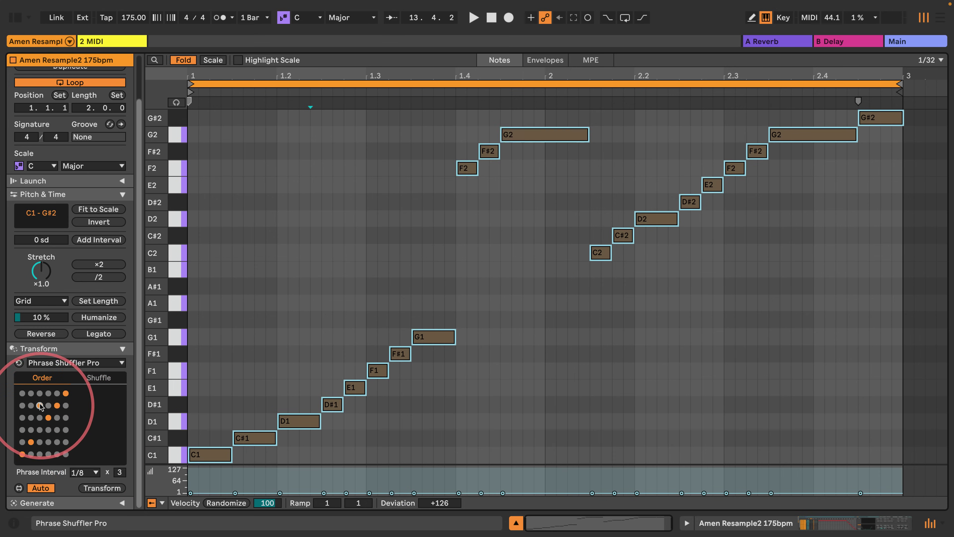
left_click(57, 418)
mouse_move(56, 421)
left_mouse_down()
mouse_move(68, 441)
mouse_move(33, 401)
mouse_move(22, 453)
mouse_move(52, 420)
mouse_move(43, 428)
mouse_move(57, 406)
mouse_move(48, 372)
left_mouse_up()
left_click(91, 378)
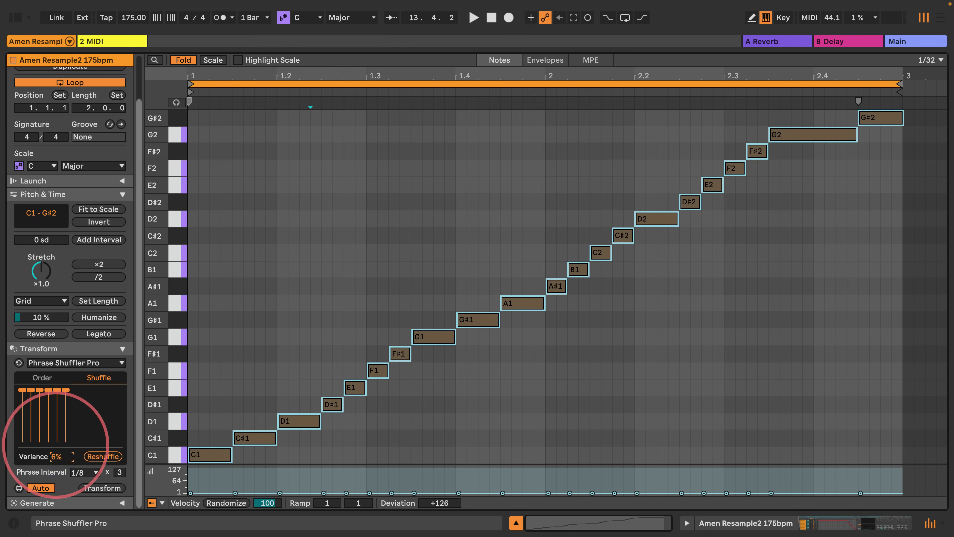
Set Phrase Shuffler Pro's Variance to 100% and start recording into the 2 MIDI track's slot beside the Amen clip
left_click_drag(56, 445, 73, 286)
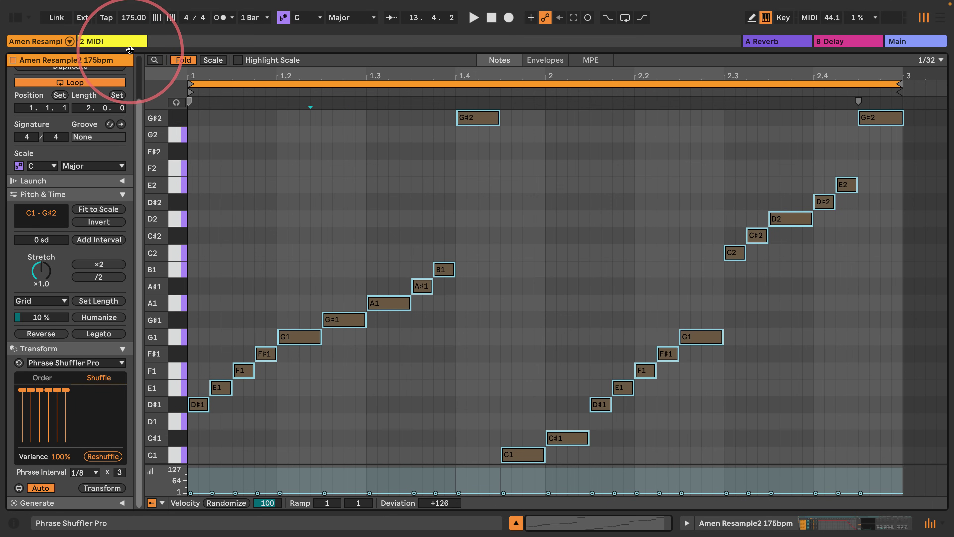
left_click_drag(130, 50, 94, 333)
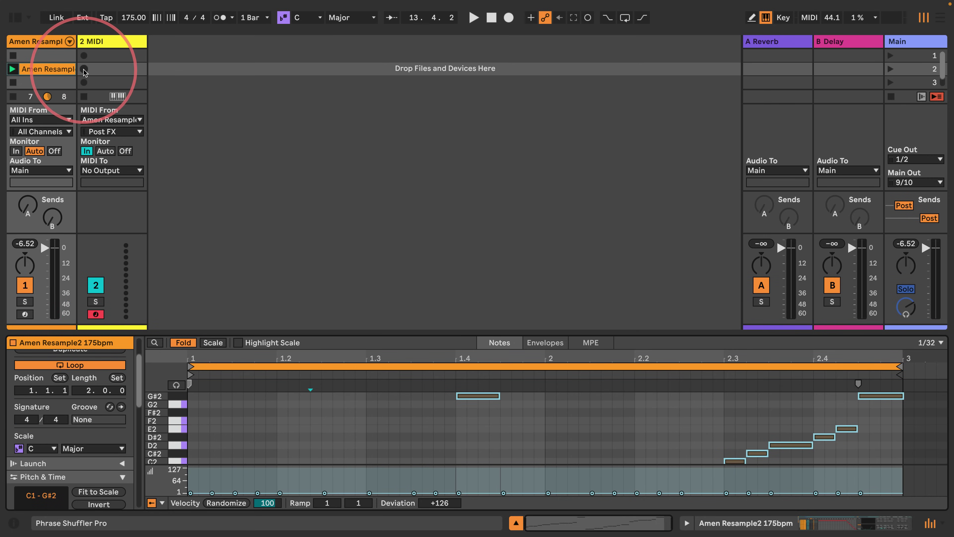
left_click(83, 71)
Show the Amen Resample2 notes in a tall editor and lower the second and fourth shuffle sliders to about half
left_click(50, 40)
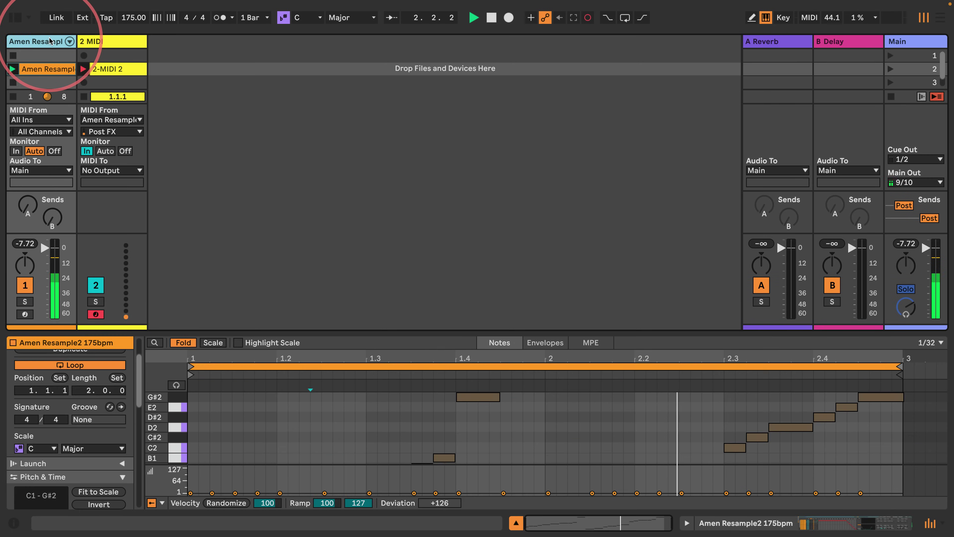
double_click(50, 41)
double_click(50, 68)
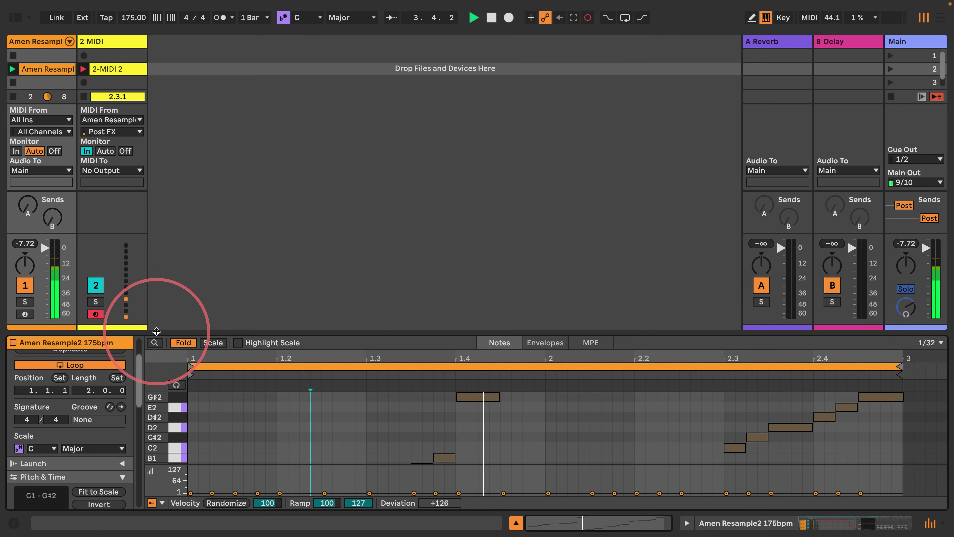
left_click_drag(157, 331, 176, 38)
left_click_drag(48, 390, 49, 417)
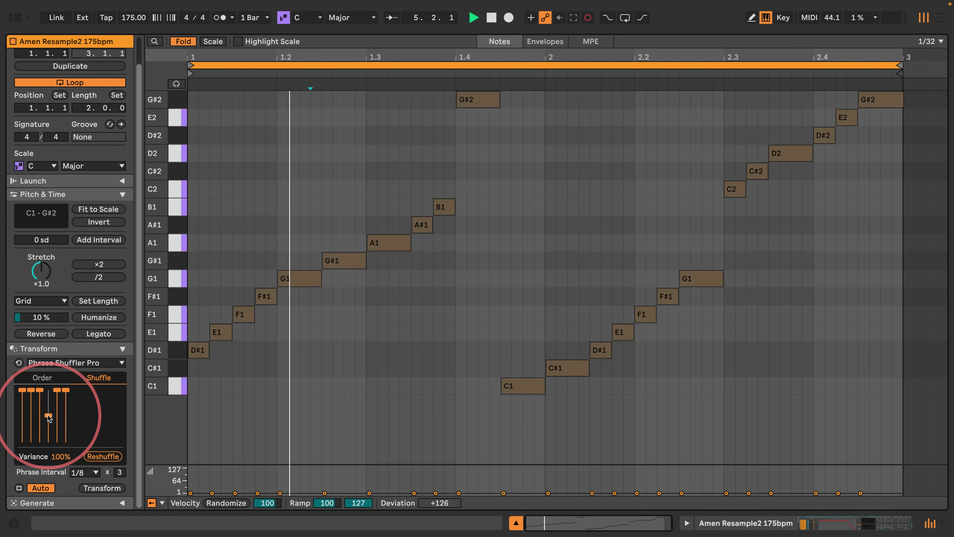
left_click(31, 417)
Select all notes in the playing clip and reshuffle them twice
left_click(356, 352)
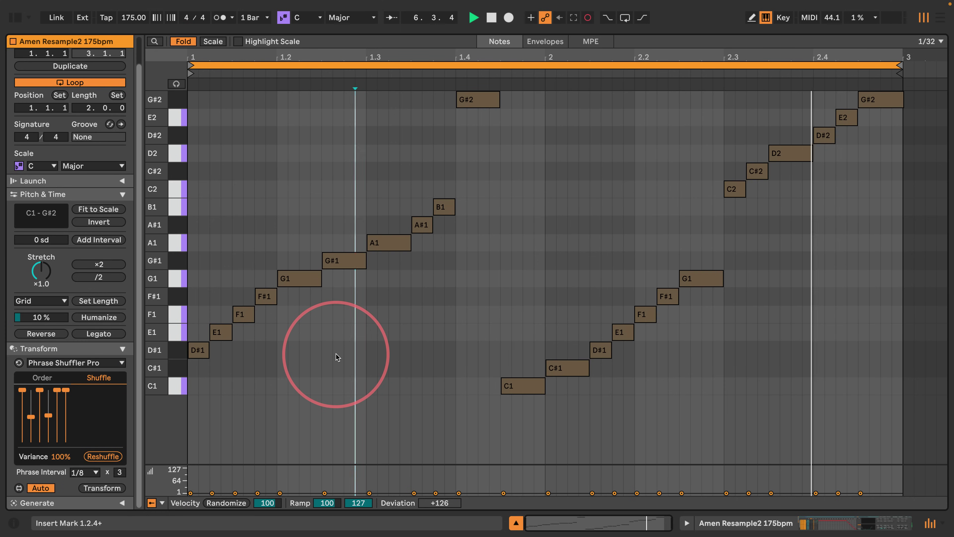
key("ctrl+a")
left_click(91, 454)
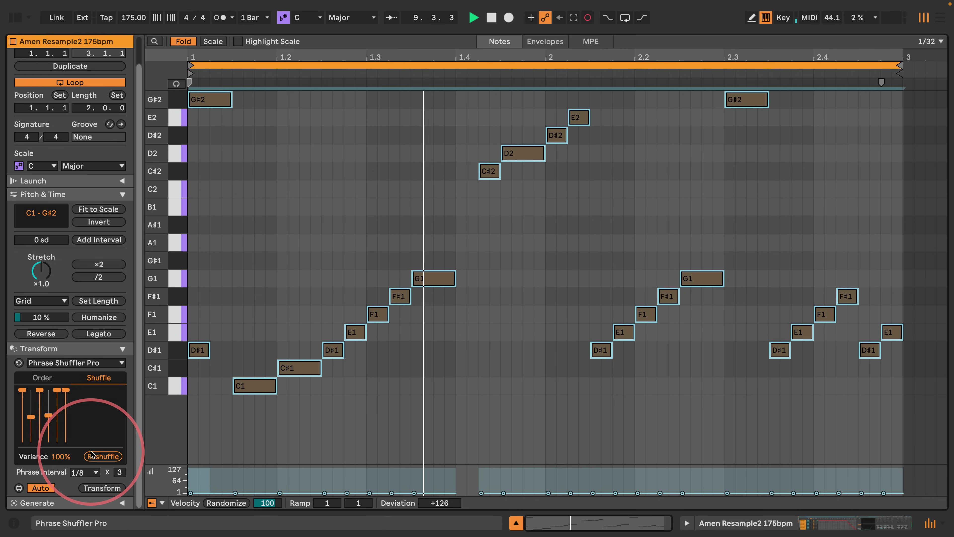
left_click(91, 455)
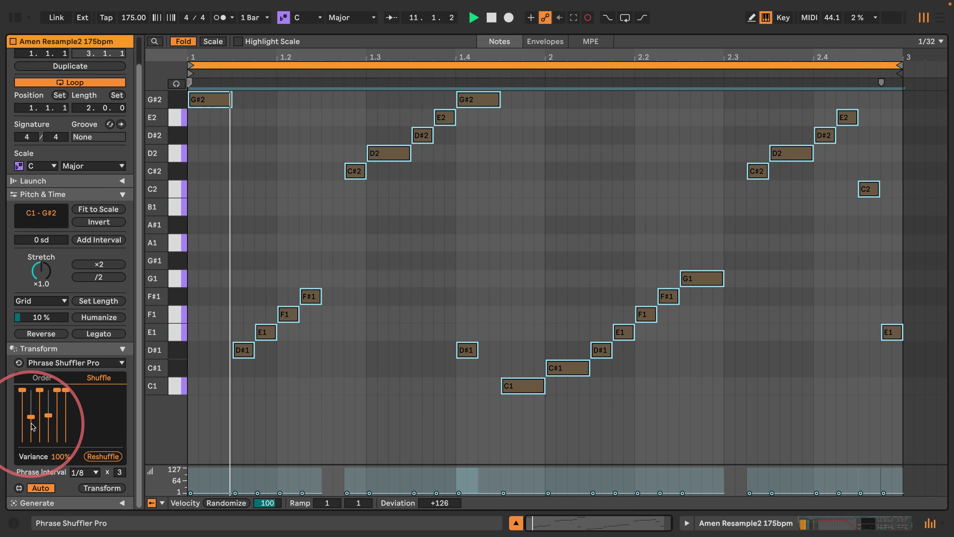
Pull shuffle sliders 2 to 6 down to minimum and reshuffle, so only the first phrase repeats
left_click_drag(31, 431, 71, 453)
left_click(91, 456)
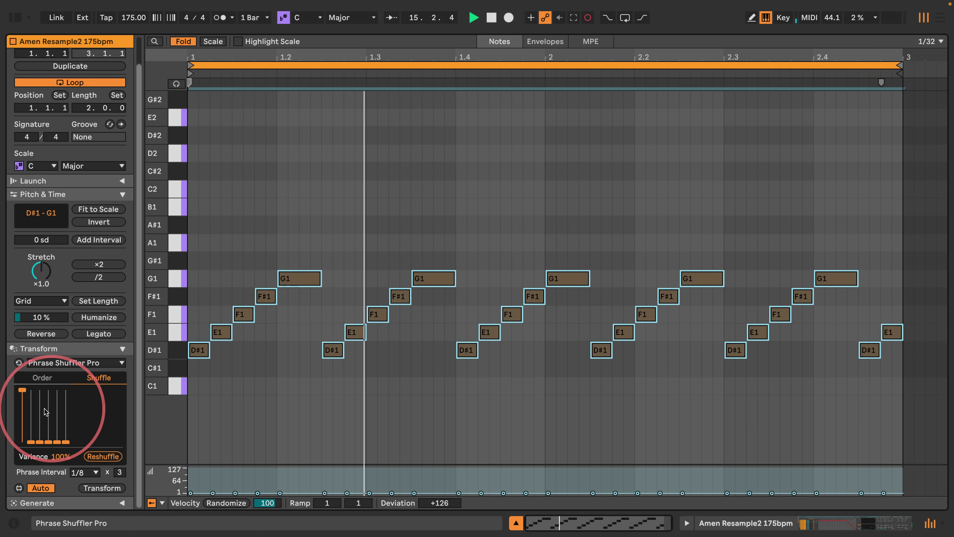
In the Order grid, assign phrases 2, 5, 4, 3 and 6 to positions 1, 2, 3, 5 and 6
left_click(42, 377)
left_click(23, 441)
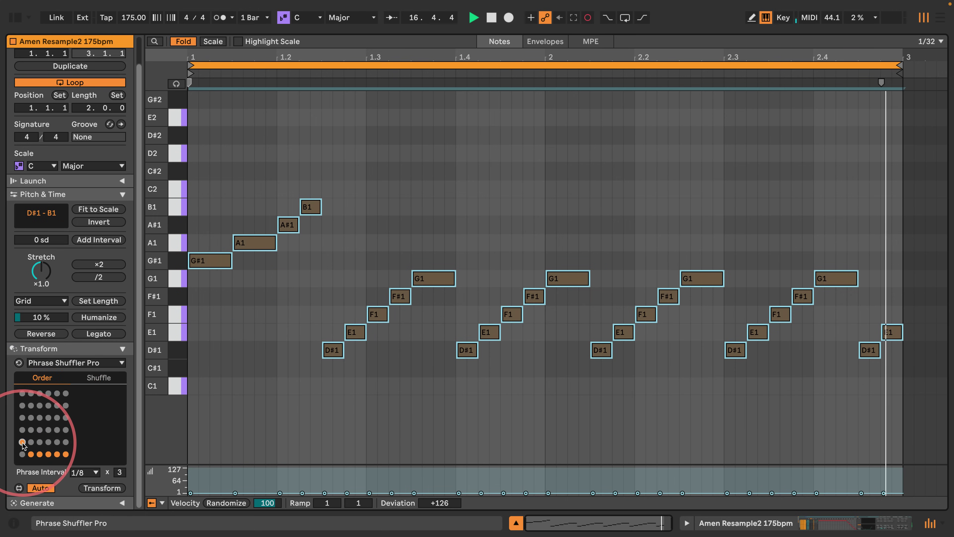
left_click(40, 417)
left_click(57, 429)
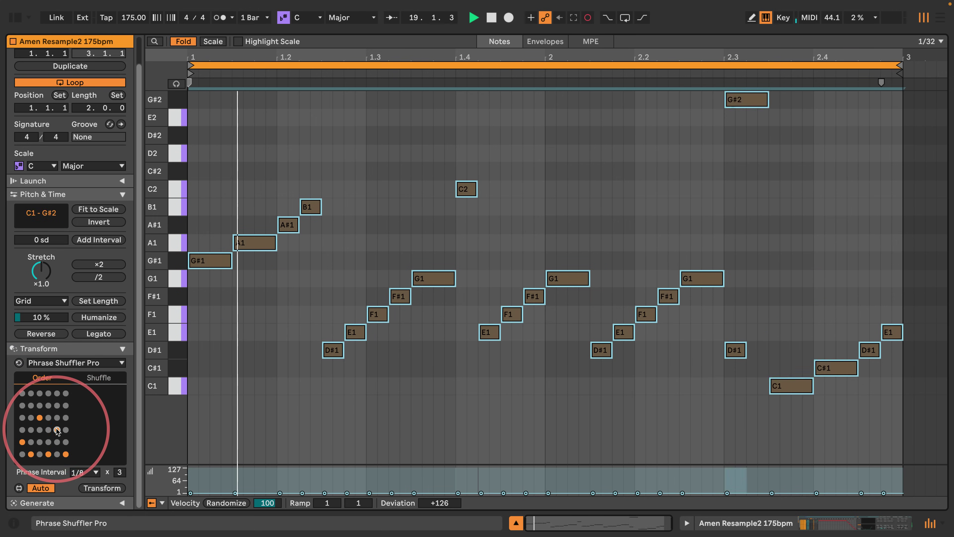
left_click(66, 393)
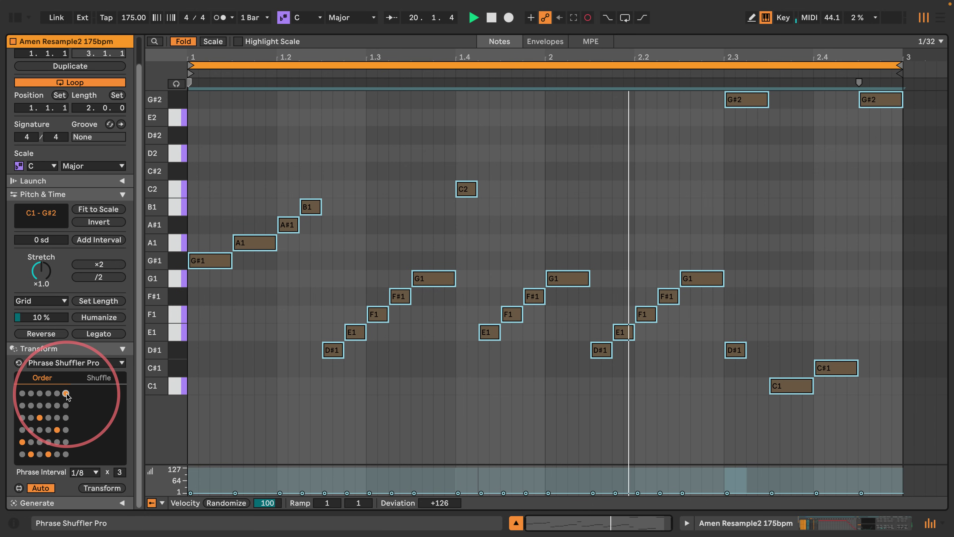
left_click(30, 405)
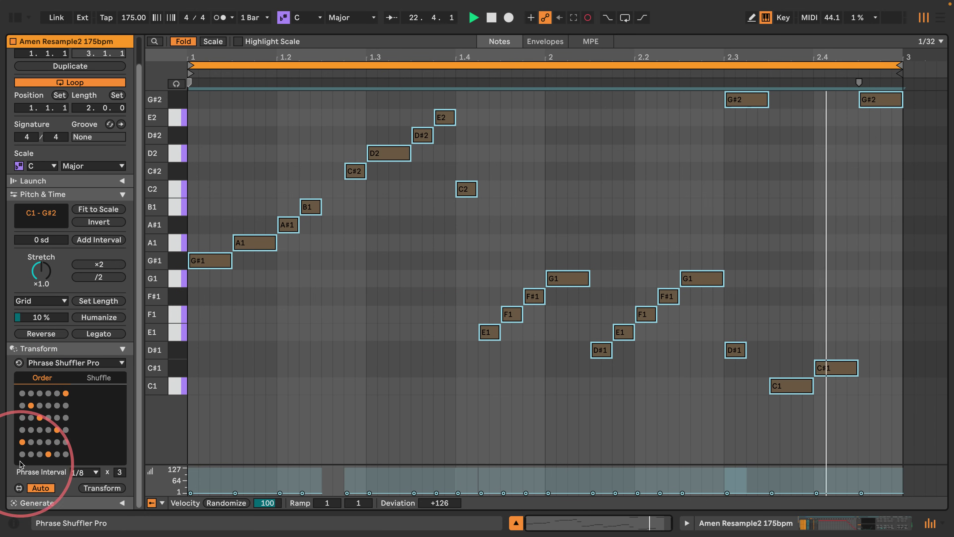
Redraw the Order grid as an ascending diagonal and assign phrase 2 to the fourth position
left_click(22, 453)
left_click_drag(31, 441, 56, 405)
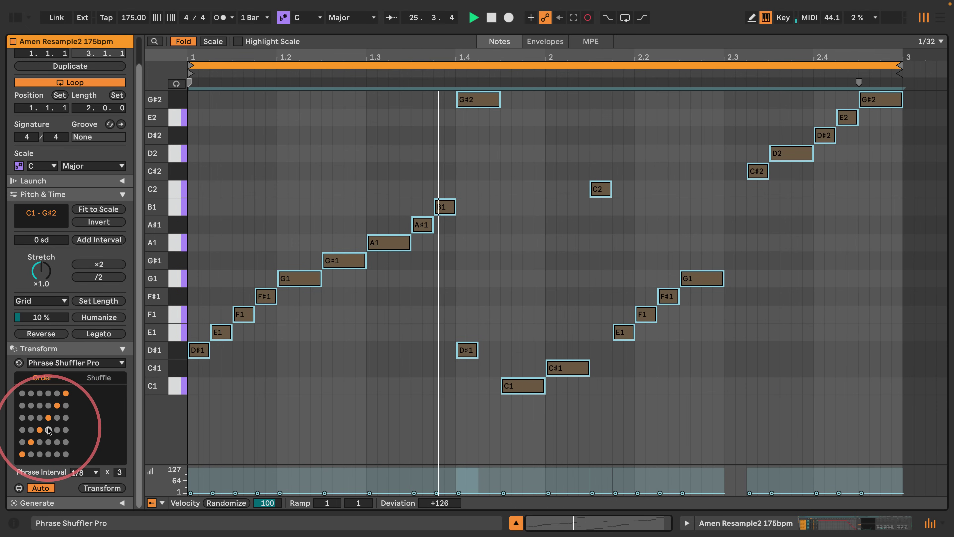
left_click(49, 443)
Return to the Shuffle settings and reshuffle the notes with only the third phrase's slider raised
left_click(93, 379)
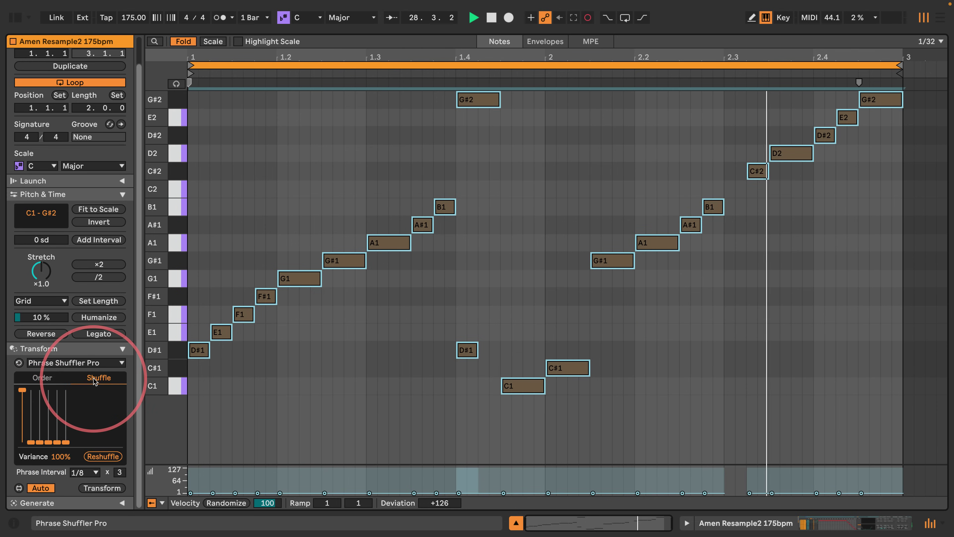
left_click(92, 456)
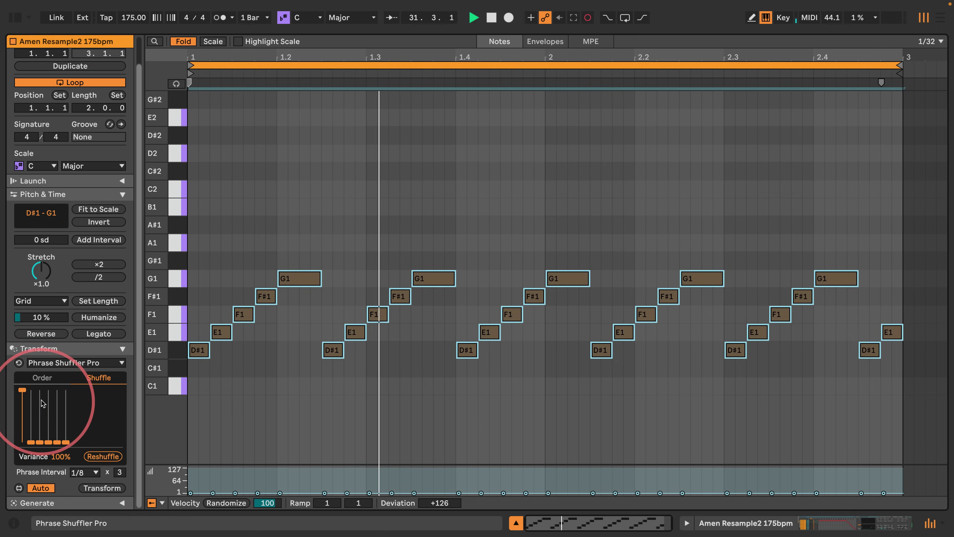
left_click(101, 456)
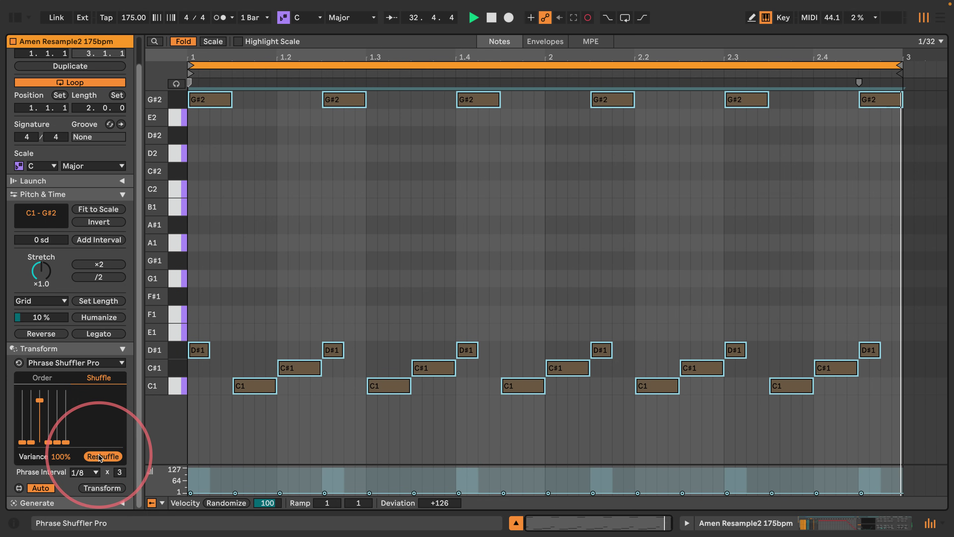
Raise the shuffle sliders of the phrases other than the third to about half
left_click(31, 418)
left_click(22, 416)
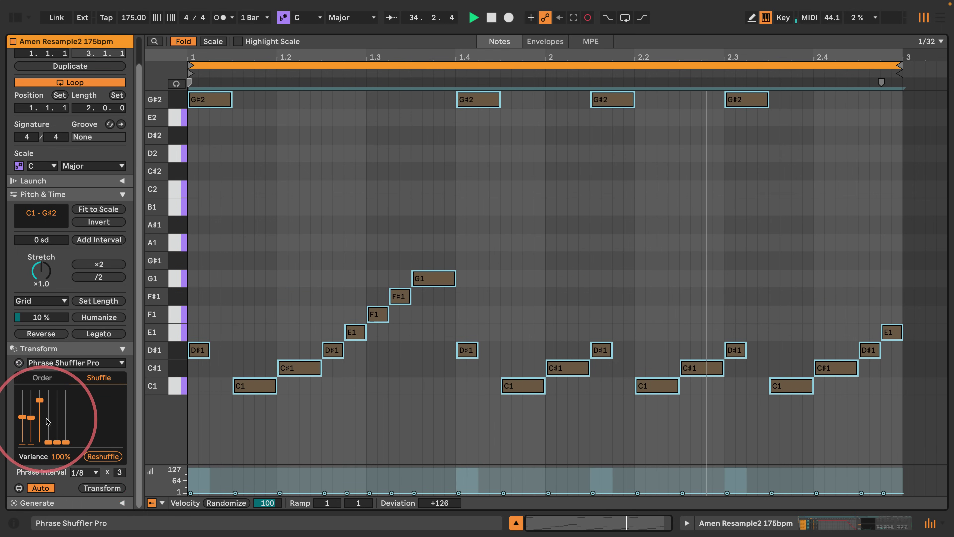
left_click(58, 418)
left_click(67, 415)
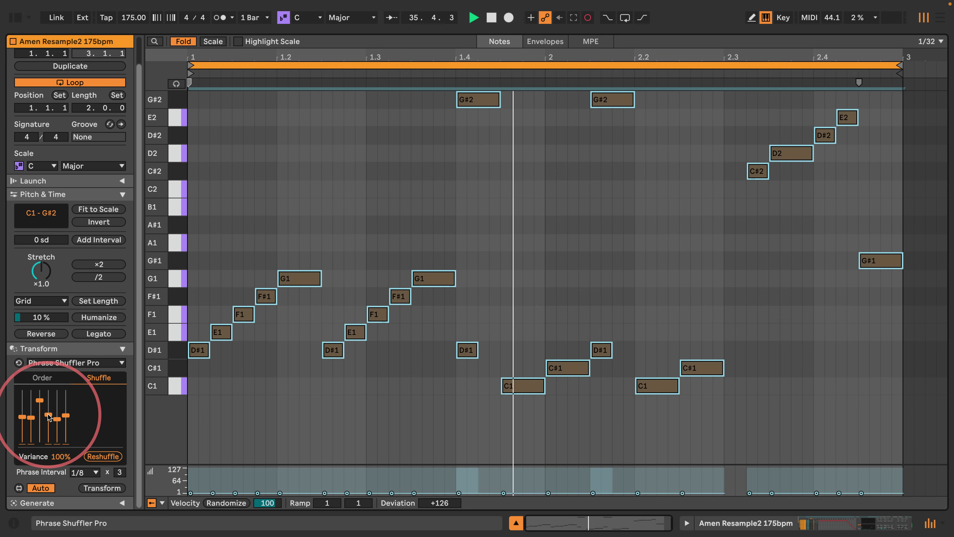
Raise all six shuffle sliders to maximum and reshuffle the clip
mouse_move(22, 415)
left_mouse_down()
mouse_move(70, 389)
mouse_move(20, 368)
left_mouse_up()
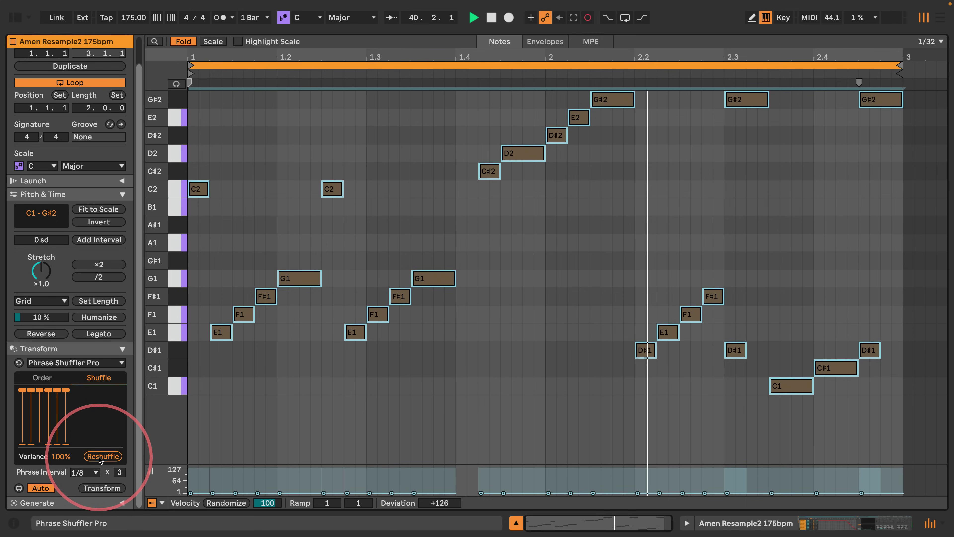
left_click(99, 456)
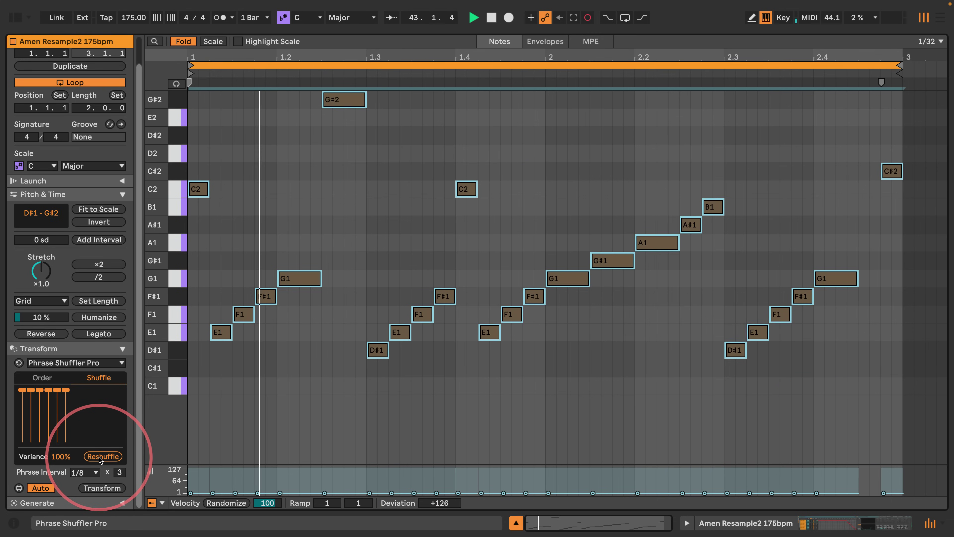
Set the Phrase Interval to 1/16 × 1 and reshuffle the notes several times
left_click(84, 472)
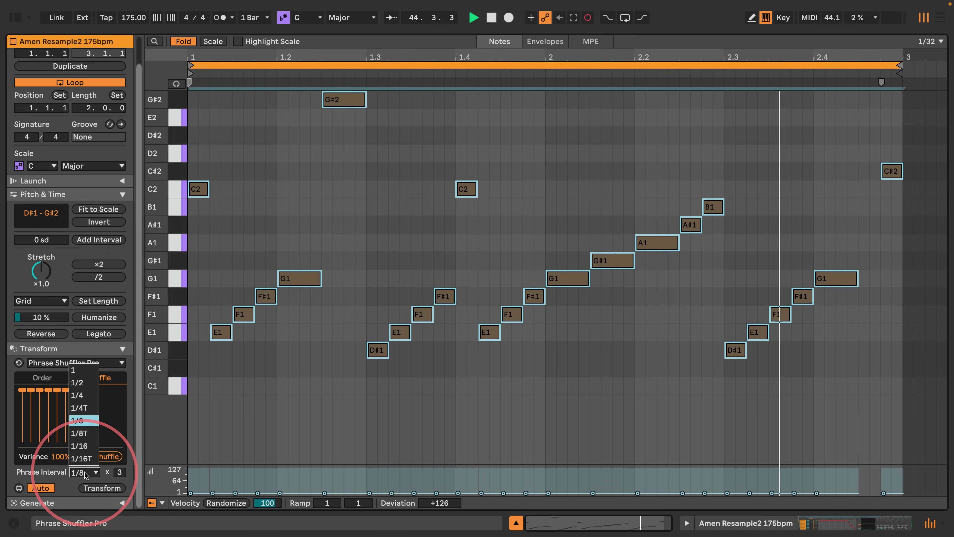
left_click(79, 432)
key("Down")
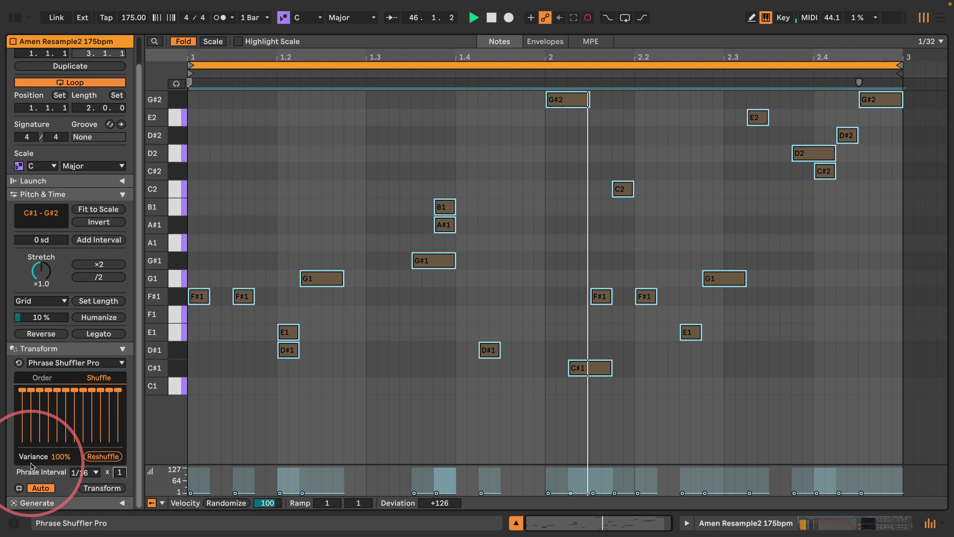
left_click(104, 456)
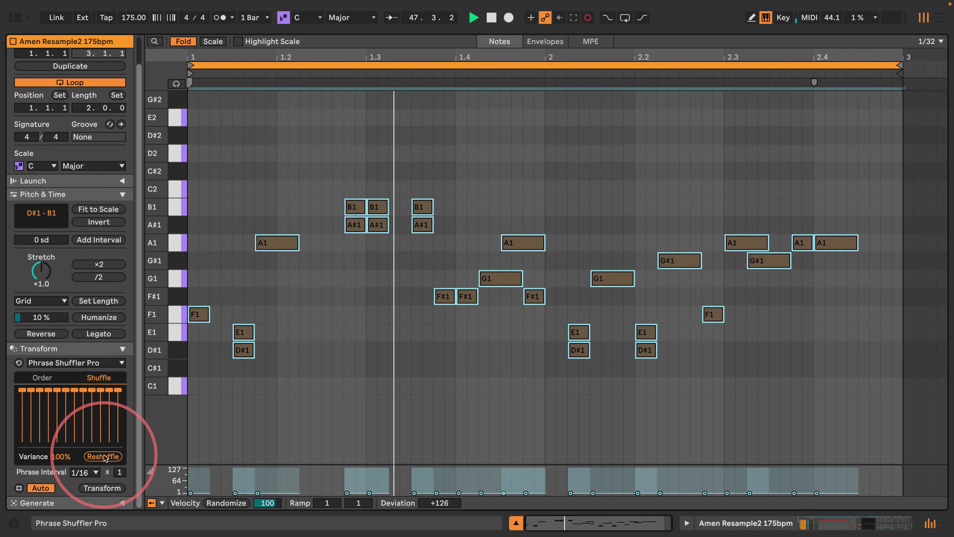
left_click(105, 457)
left_click(104, 456)
Set the Phrase Interval multiplier to 2 and reshuffle the notes three times
left_click_drag(121, 474, 117, 469)
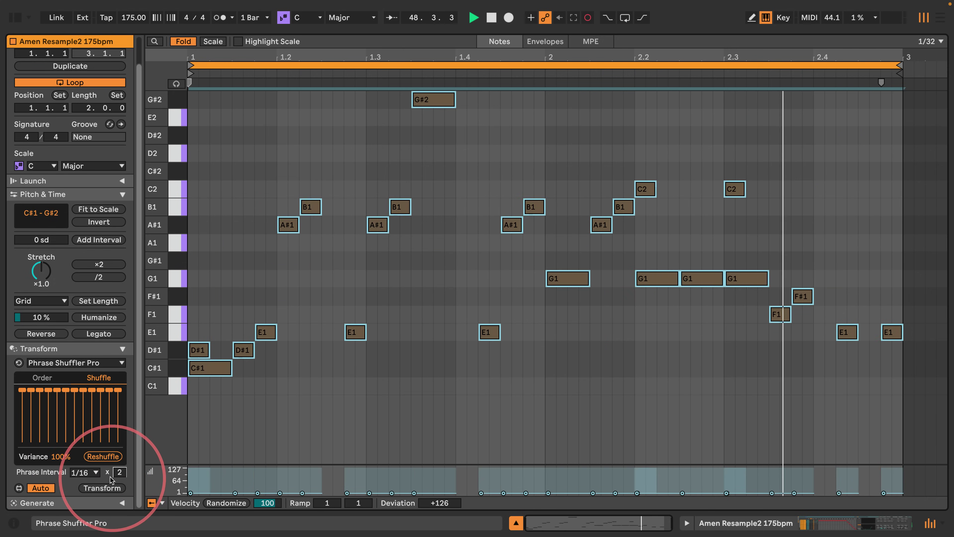
left_click(98, 457)
left_click(98, 457)
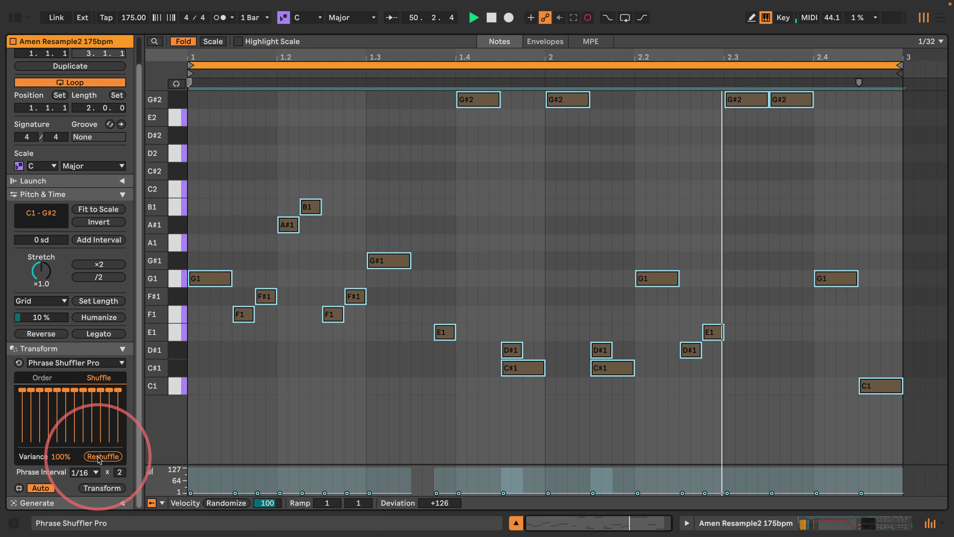
left_click(98, 457)
Set the Phrase Interval multiplier to 6 and reshuffle the notes three more times
left_click_drag(119, 473, 118, 467)
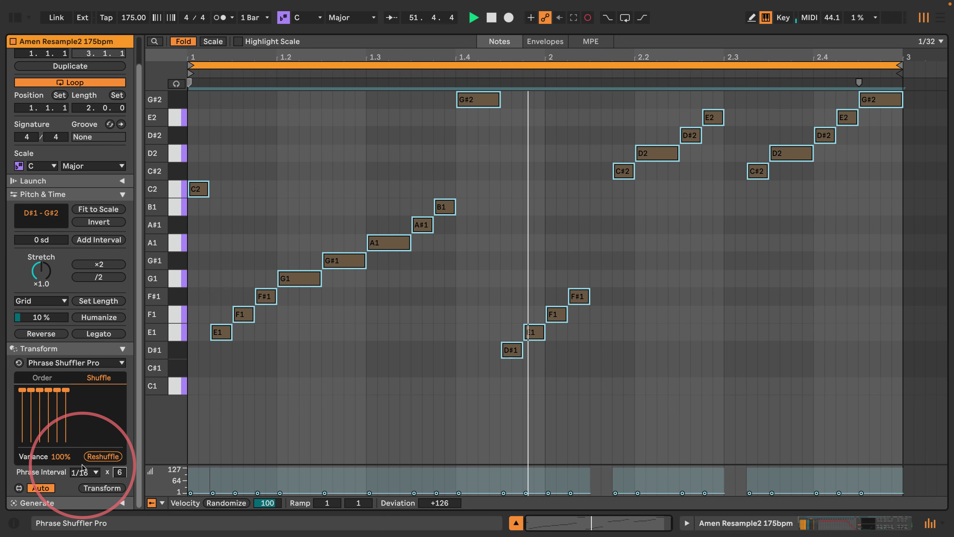
left_click(106, 457)
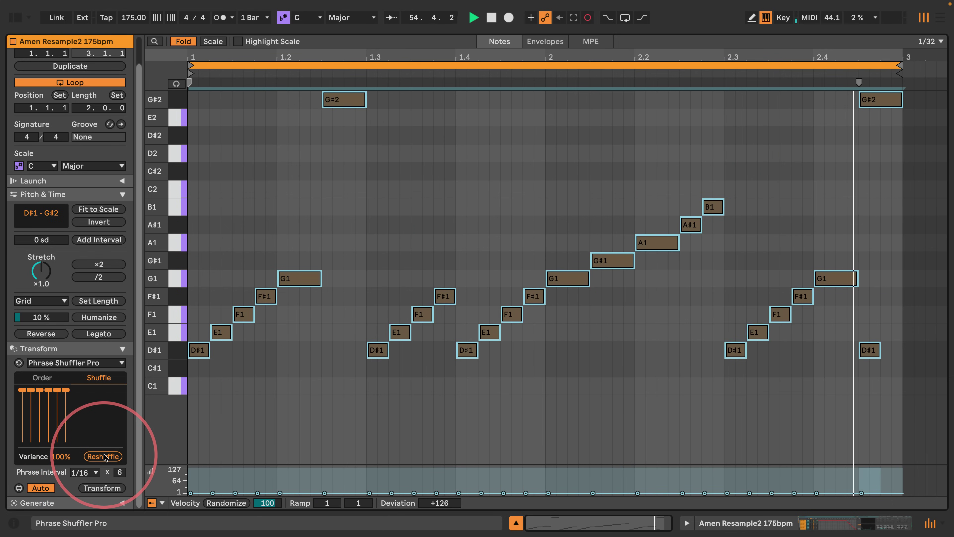
left_click(104, 457)
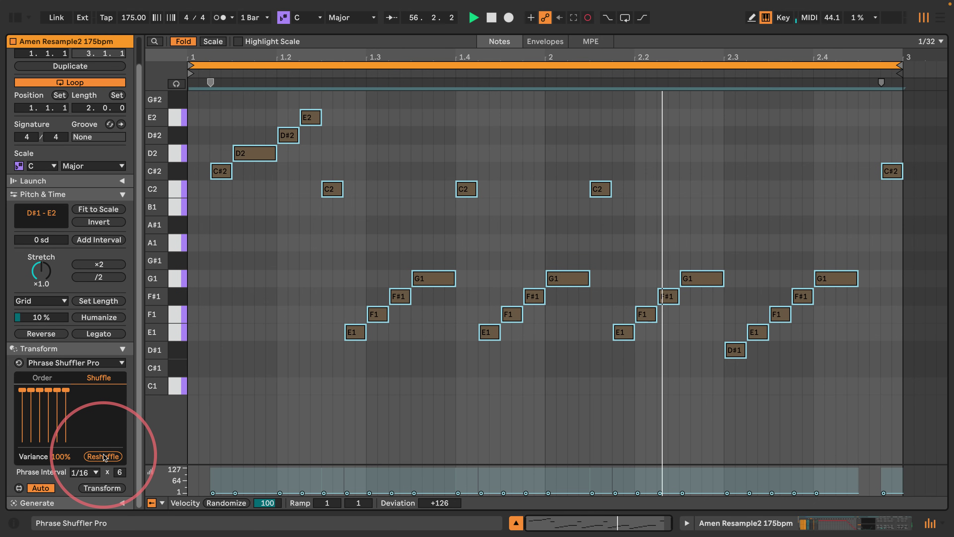
left_click(104, 457)
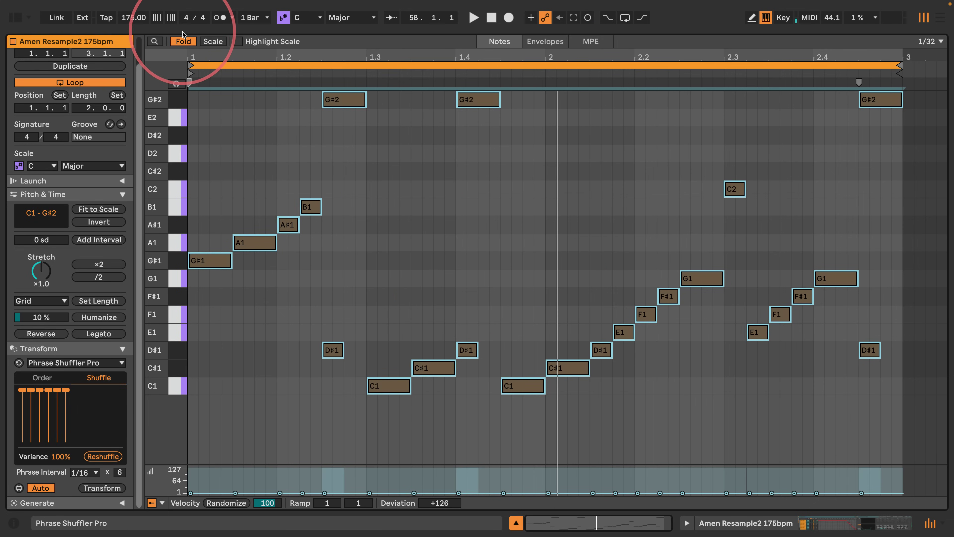
Open the recorded 2-MIDI 2 clip and enlarge its note editor to examine the captured notes
left_click_drag(171, 33, 138, 376)
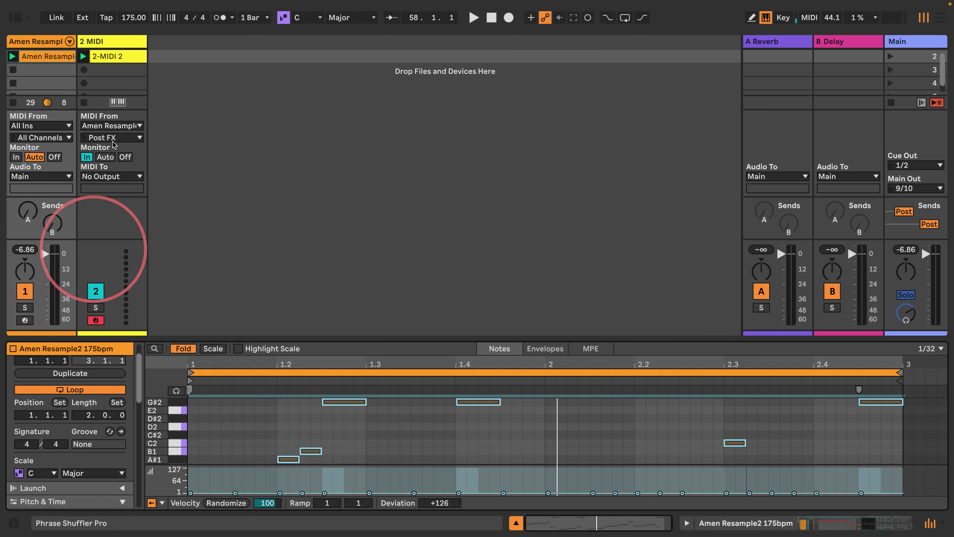
left_click(116, 58)
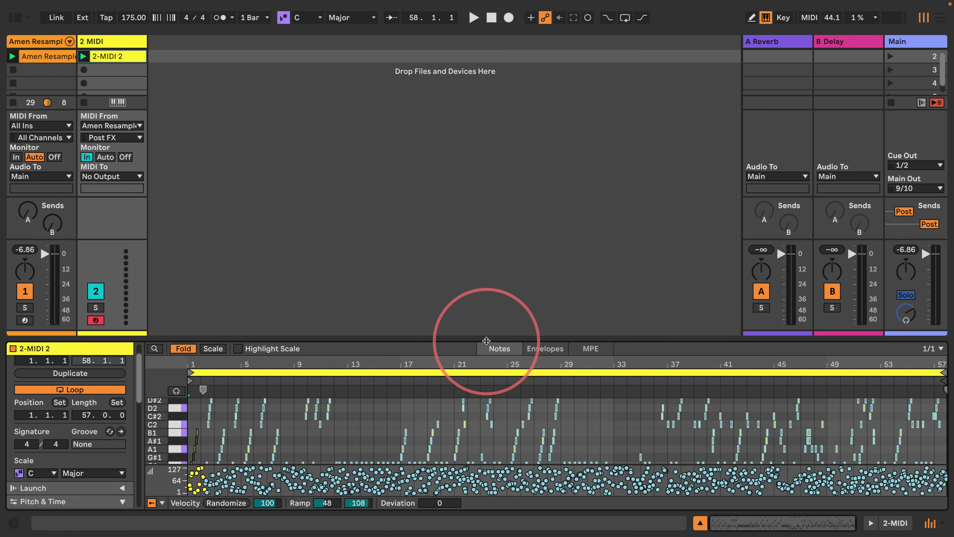
left_click_drag(486, 340, 485, 114)
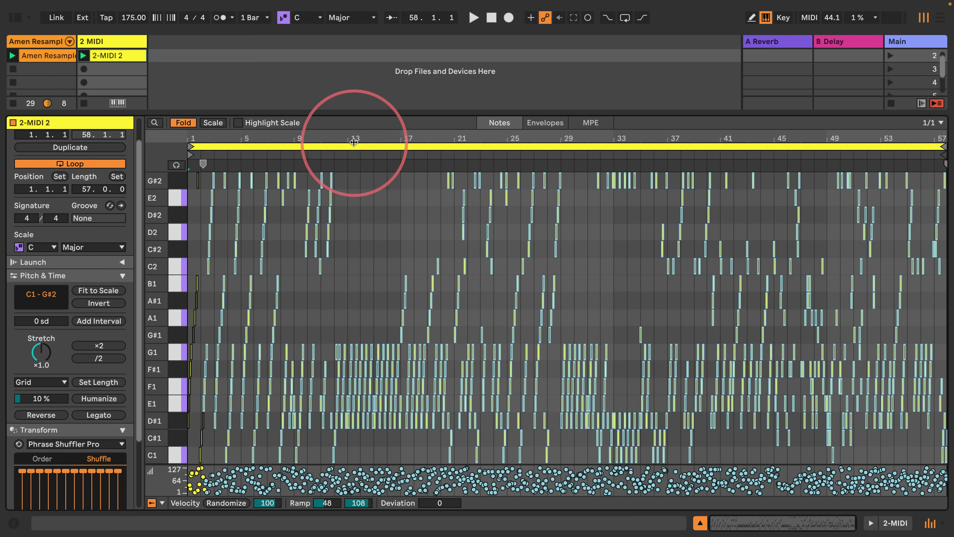
Copy the recorded 2-MIDI 2 clip into the fourth slot of the Amen Resample track
left_click_drag(355, 138, 356, 233)
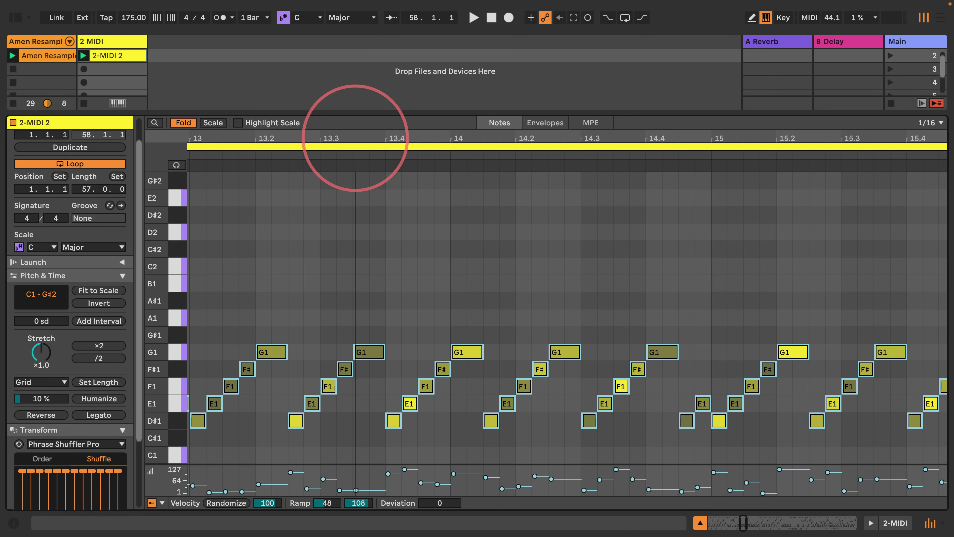
left_click_drag(356, 137, 356, 97)
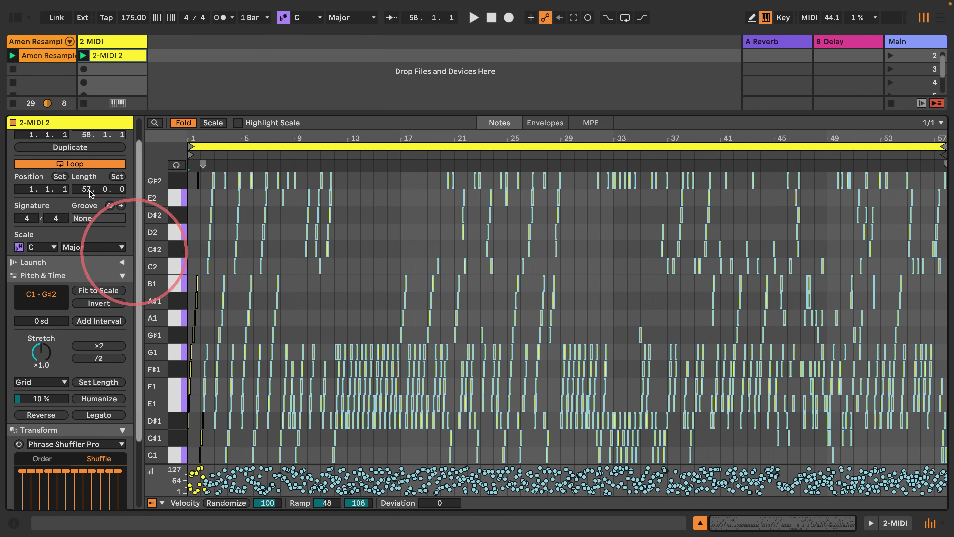
left_click(34, 56)
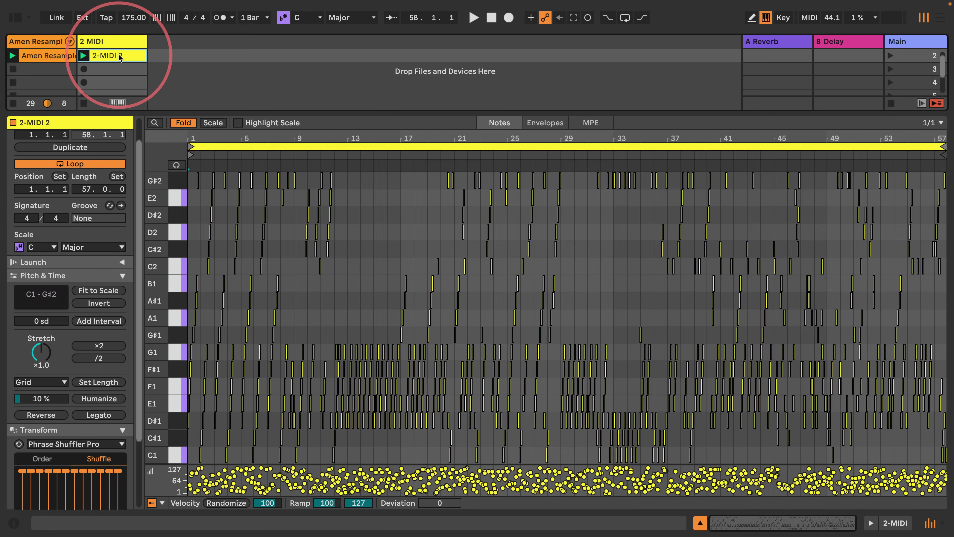
left_click_drag(119, 56, 46, 85)
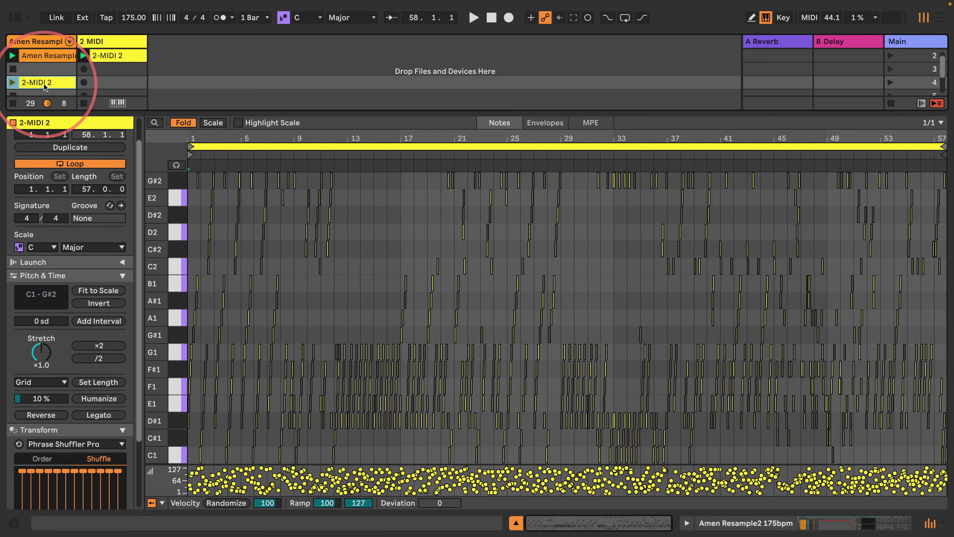
Stop the running clips on both tracks and launch the copied 2-MIDI 2 clip on the Amen Resample track
left_click(48, 42)
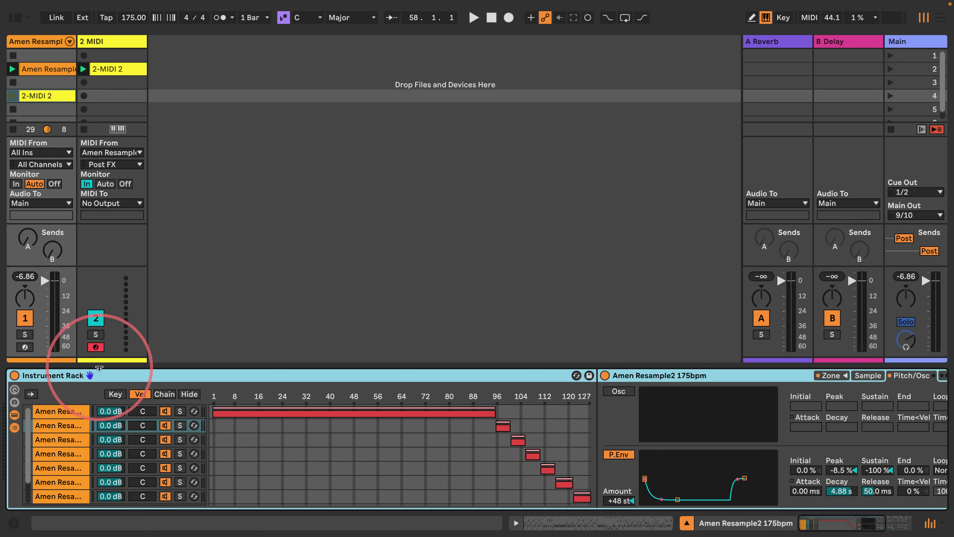
left_click(12, 129)
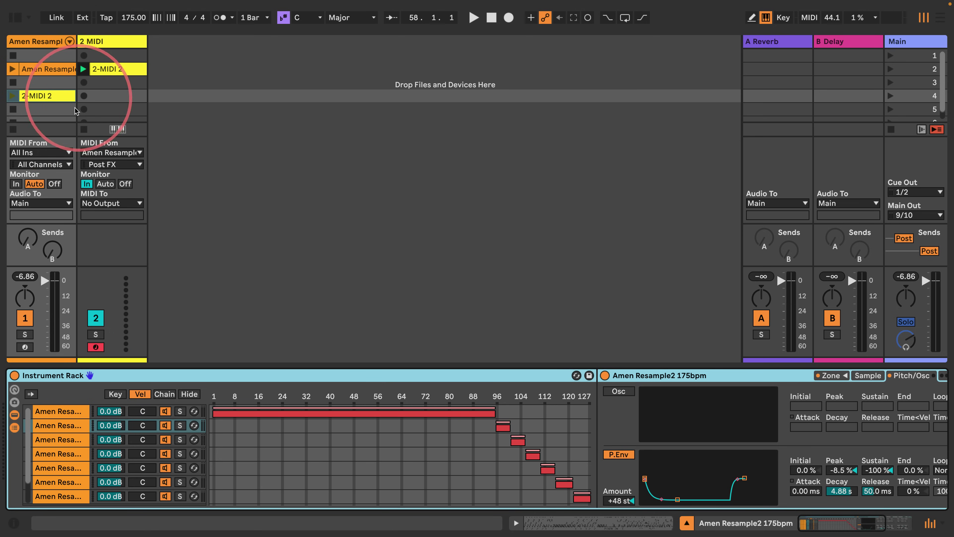
left_click(83, 129)
left_click(13, 96)
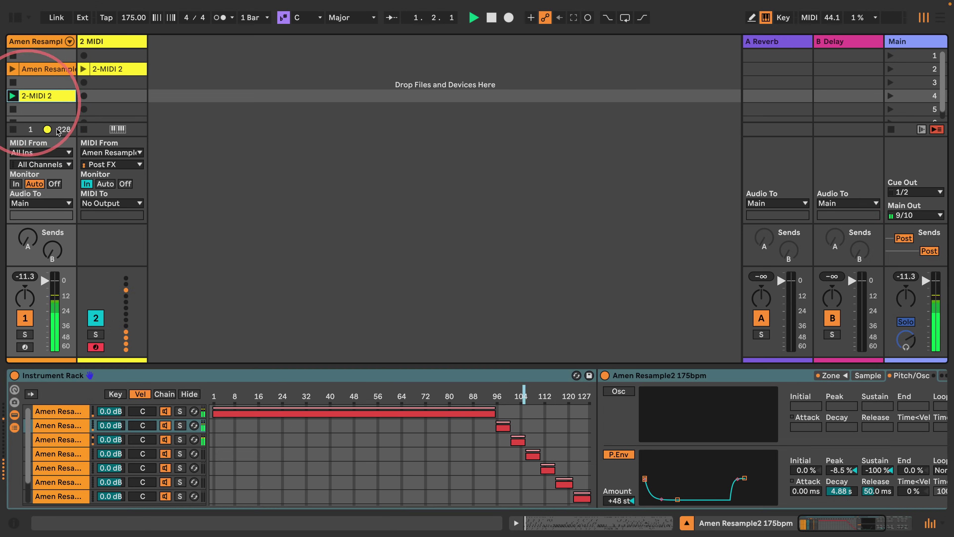
left_click(328, 319)
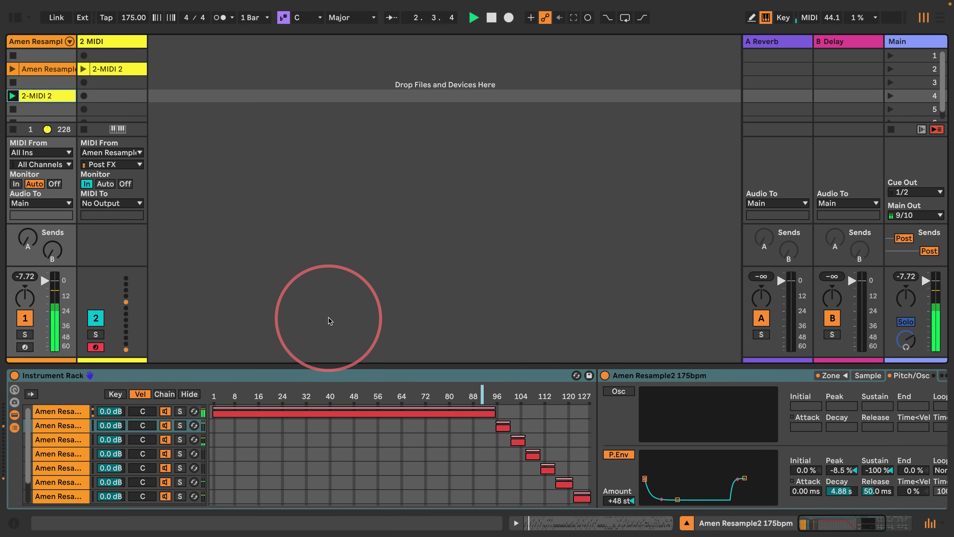
Show the copied clip's notes together with the device chain during playback and examine the Amen sampler's pitch settings
left_click(515, 524)
left_click(517, 522)
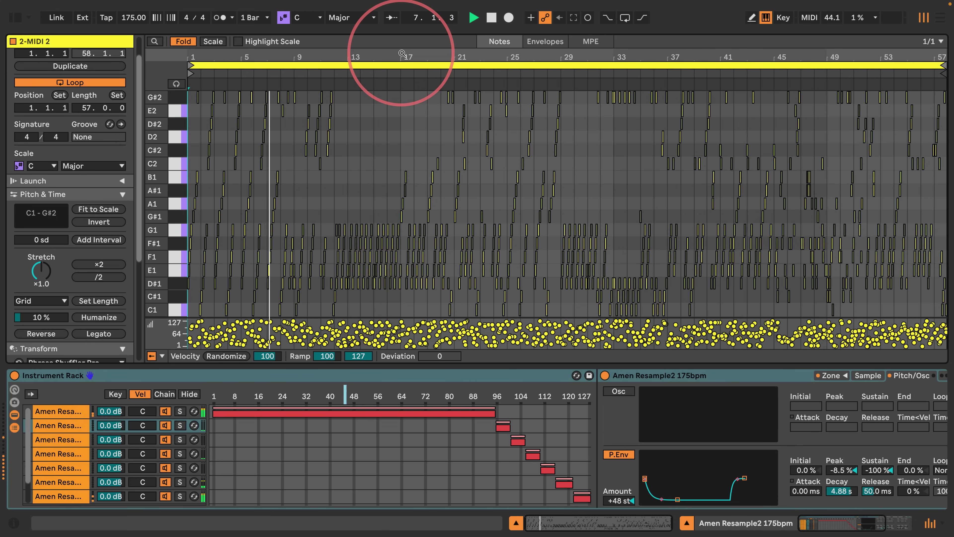
left_click(369, 167)
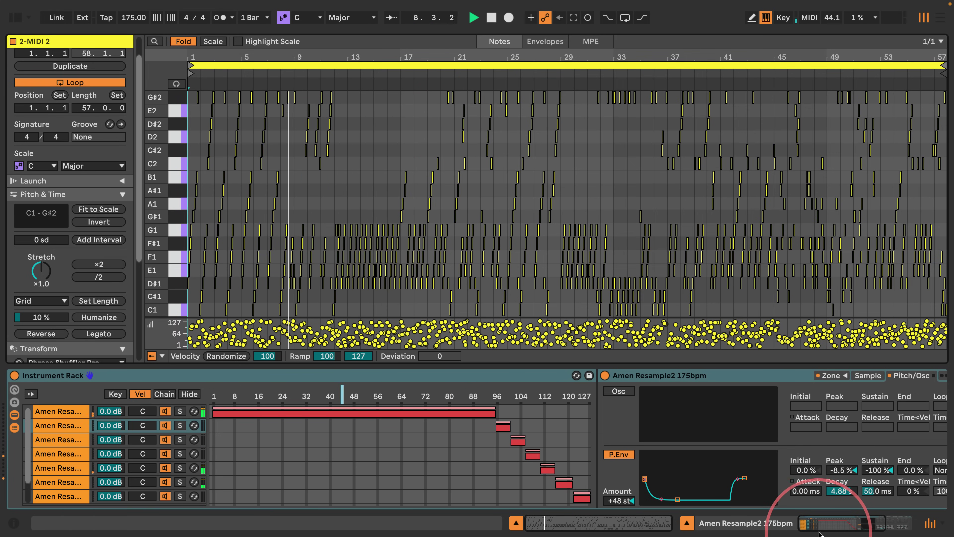
left_click_drag(816, 527, 868, 532)
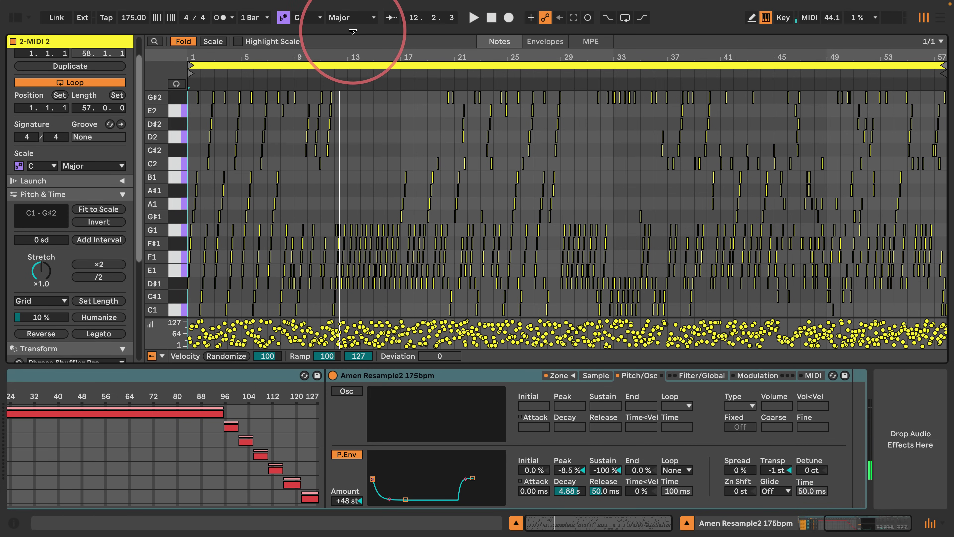
Select all notes in the 2-MIDI 2 clip and reshuffle them repeatedly with Phrase Shuffler Pro
left_click_drag(346, 33, 343, 191)
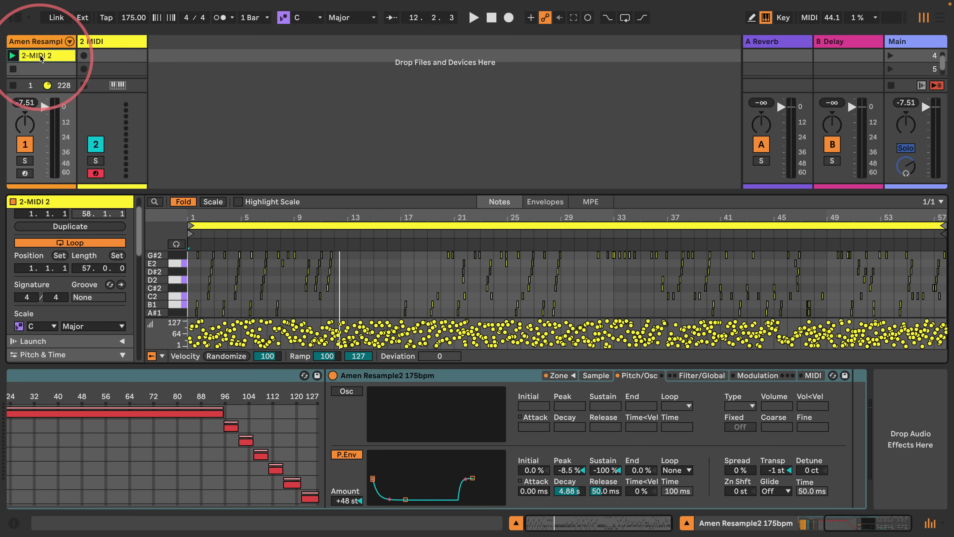
scroll(41, 57, "up", 2)
left_click_drag(349, 192, 366, 31)
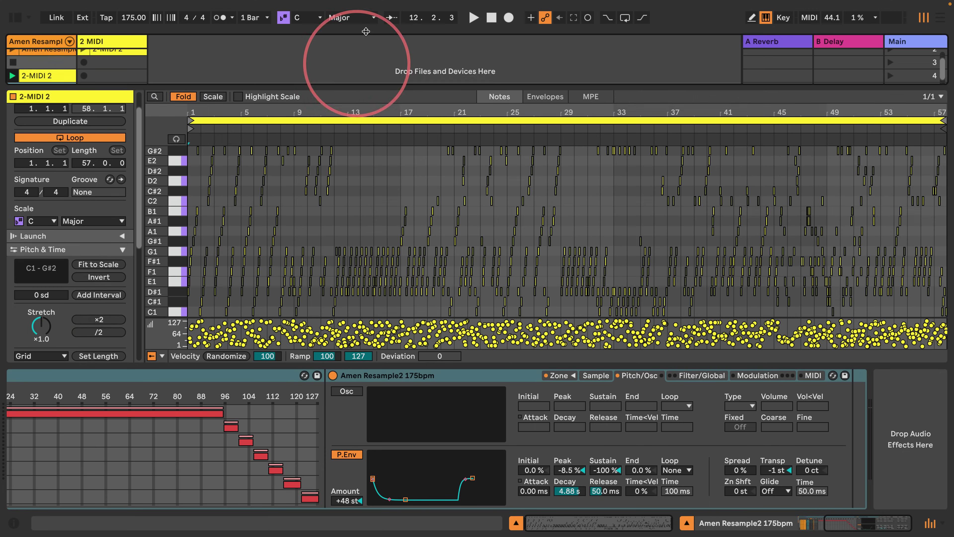
key("ctrl+a")
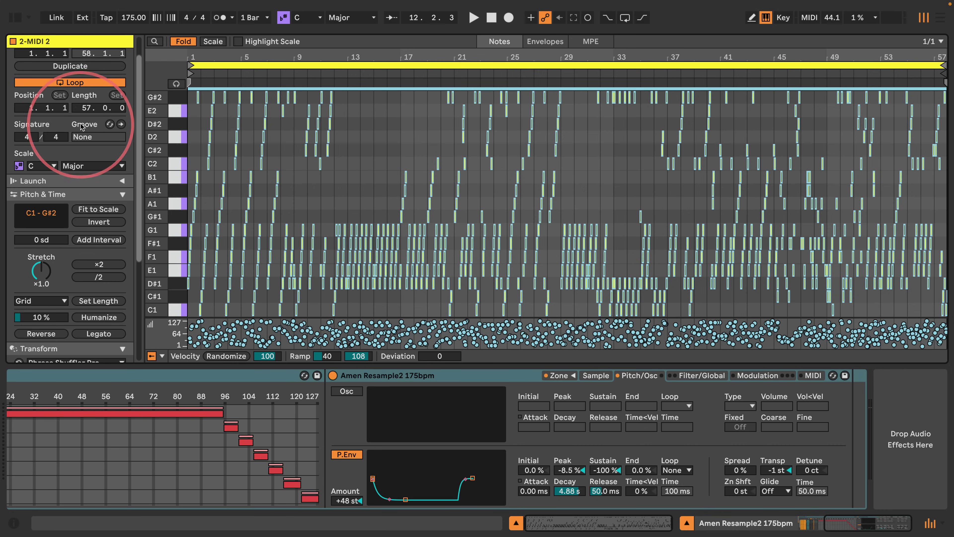
scroll(81, 126, "down", 5)
left_click(101, 309)
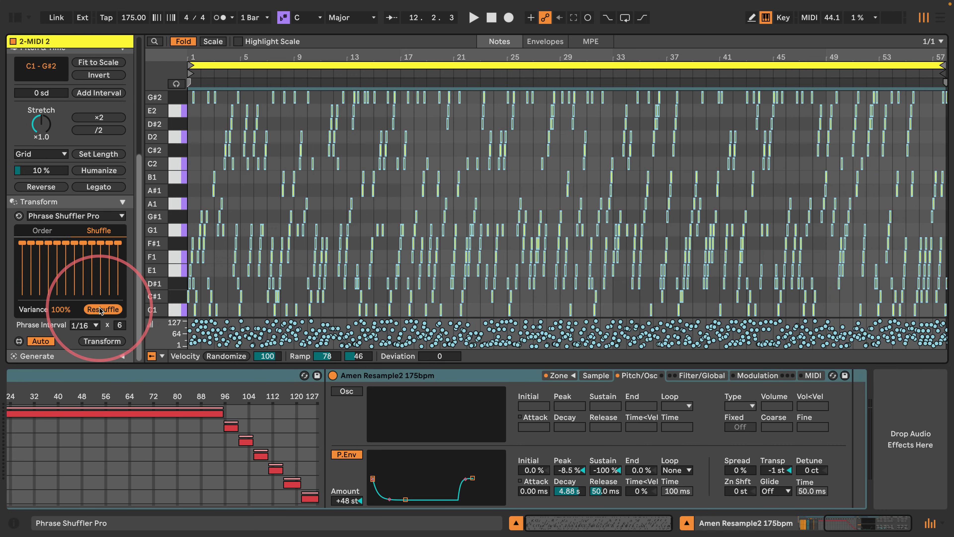
left_click(99, 308)
left_click(98, 308)
left_click(98, 308)
left_click(97, 308)
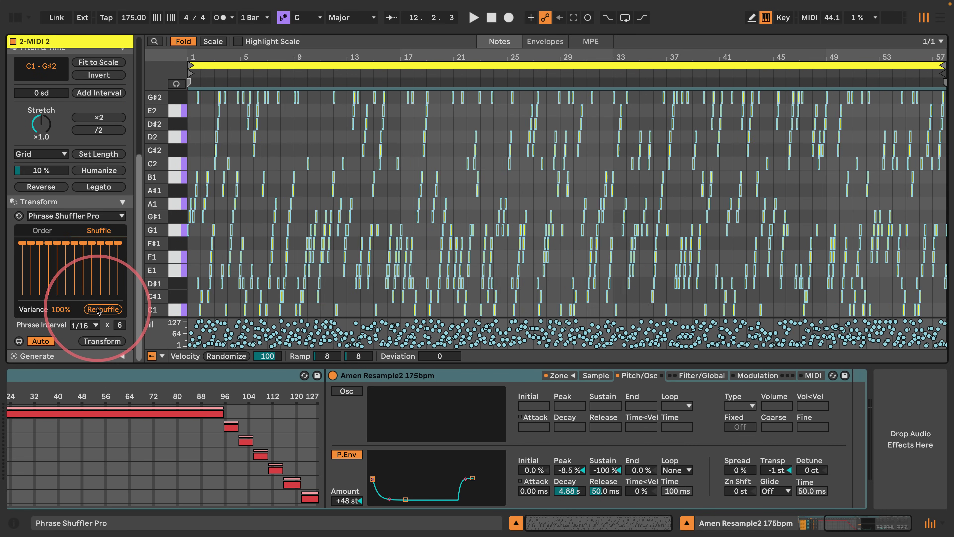
left_click(98, 308)
left_click(97, 308)
Open and widen the browser, and load the Drift instrument onto a new MIDI track
left_click(12, 16)
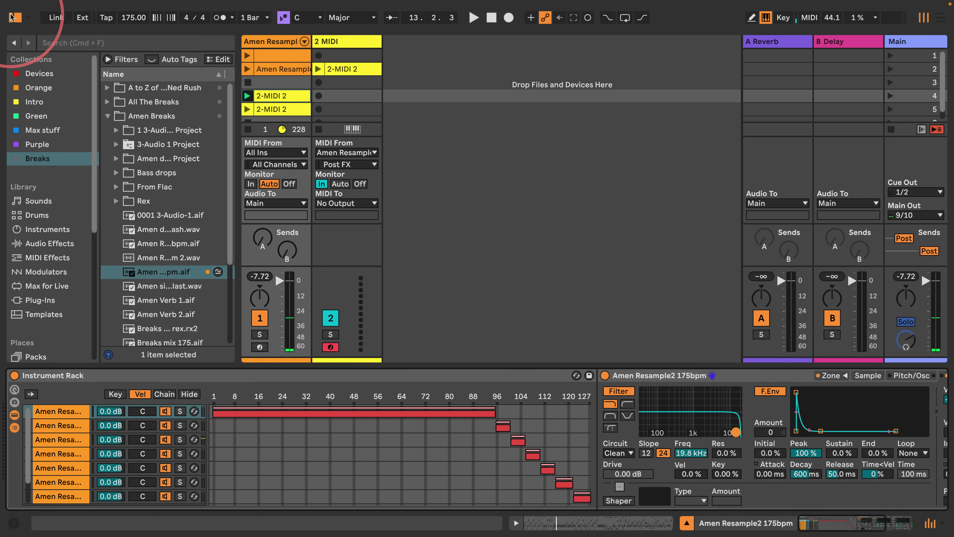
left_click_drag(238, 205, 311, 210)
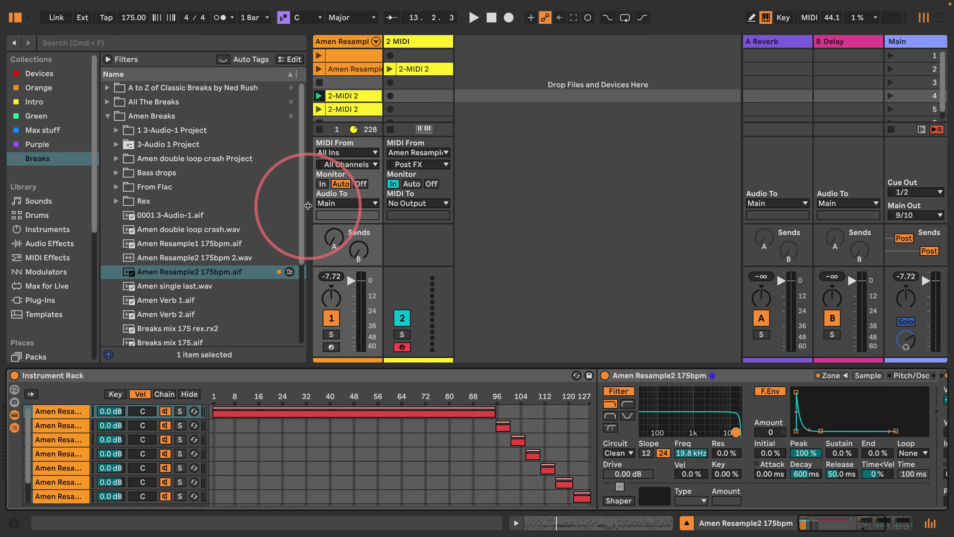
left_click(20, 230)
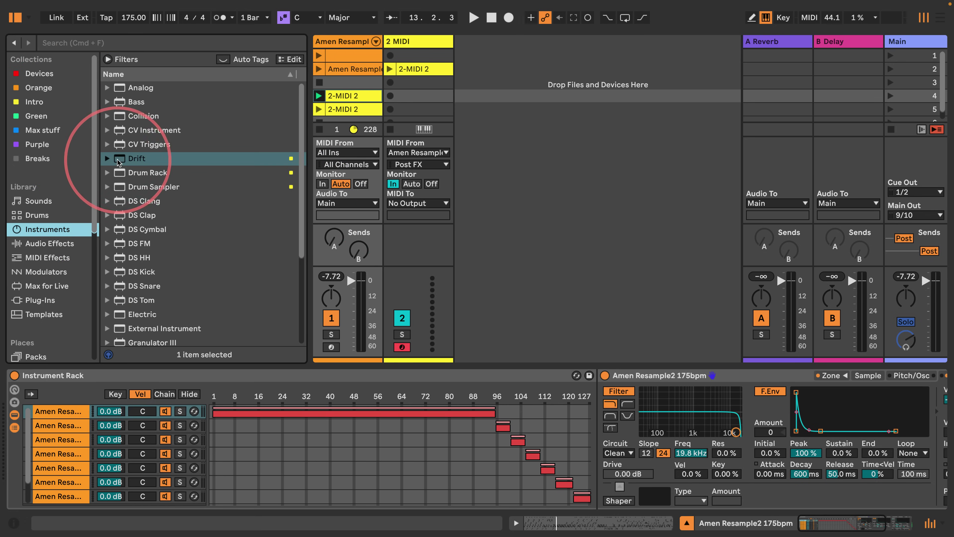
left_click_drag(130, 158, 528, 80)
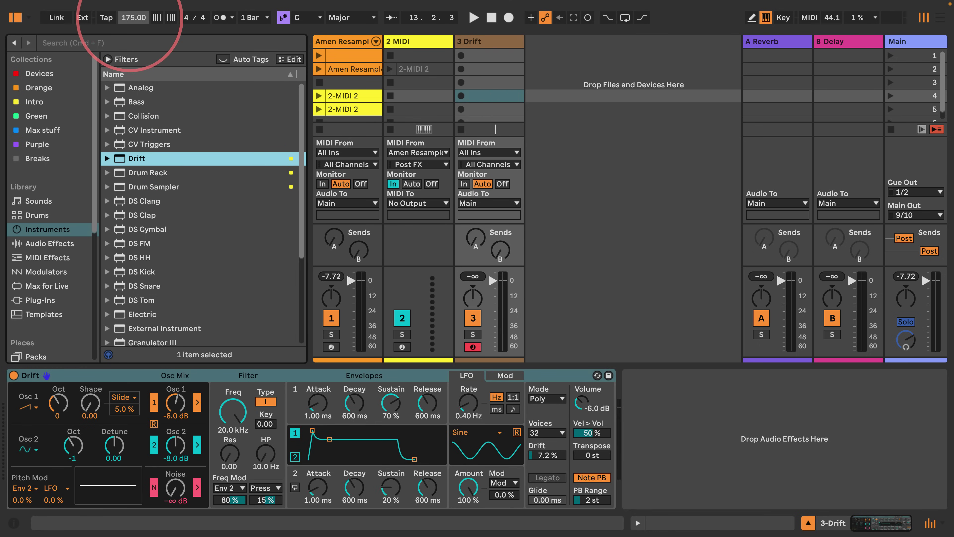
Set the project tempo to 120 BPM
left_click(130, 19)
type("120")
key("Return")
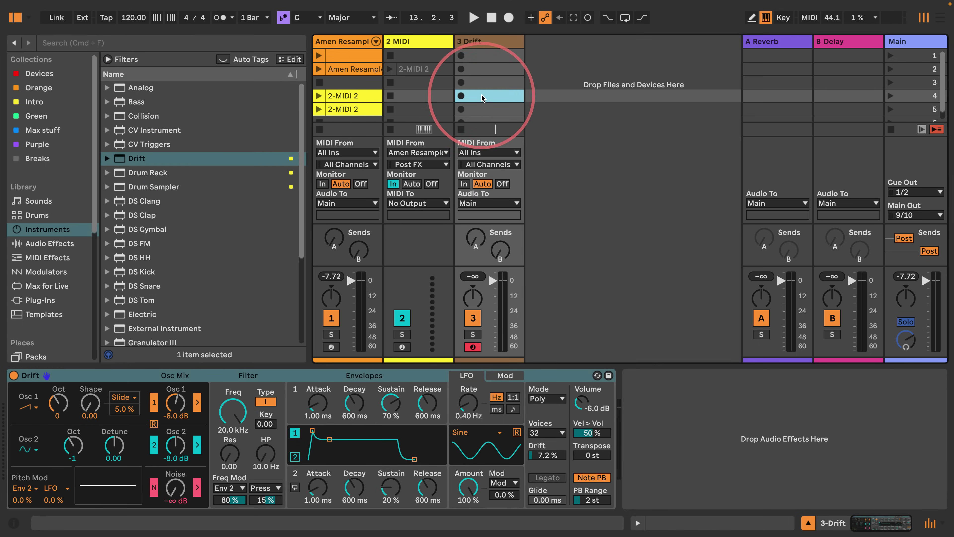
Create an empty MIDI clip in the Drift track's fourth slot and set its loop length to 2 bars
double_click(484, 96)
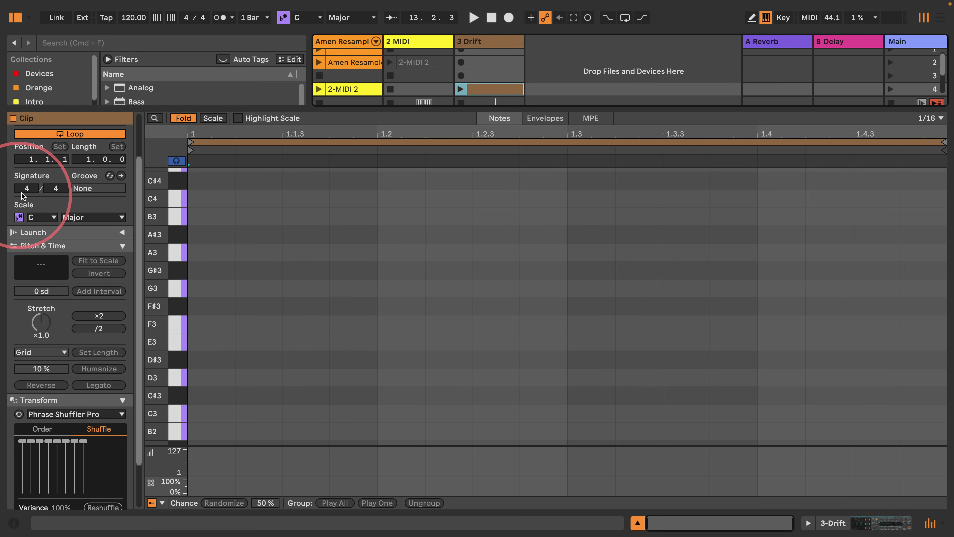
left_click(76, 158)
key("Up")
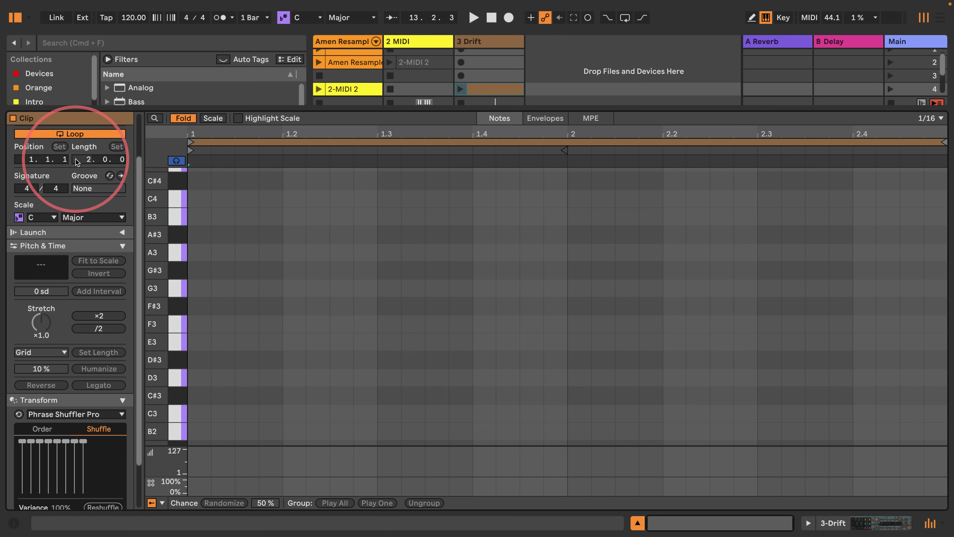
Limit the note editor to C Major scale notes, draw a two-bar line of sixteenth notes between C2 and G3, and launch the clip
left_click(212, 119)
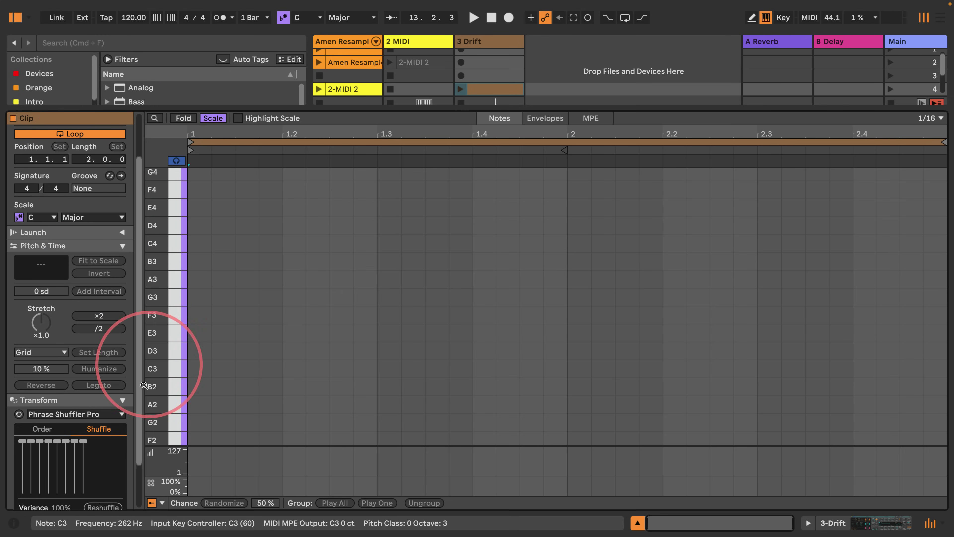
mouse_move(144, 385)
left_mouse_down()
mouse_move(166, 386)
mouse_move(149, 390)
mouse_move(158, 392)
left_mouse_up()
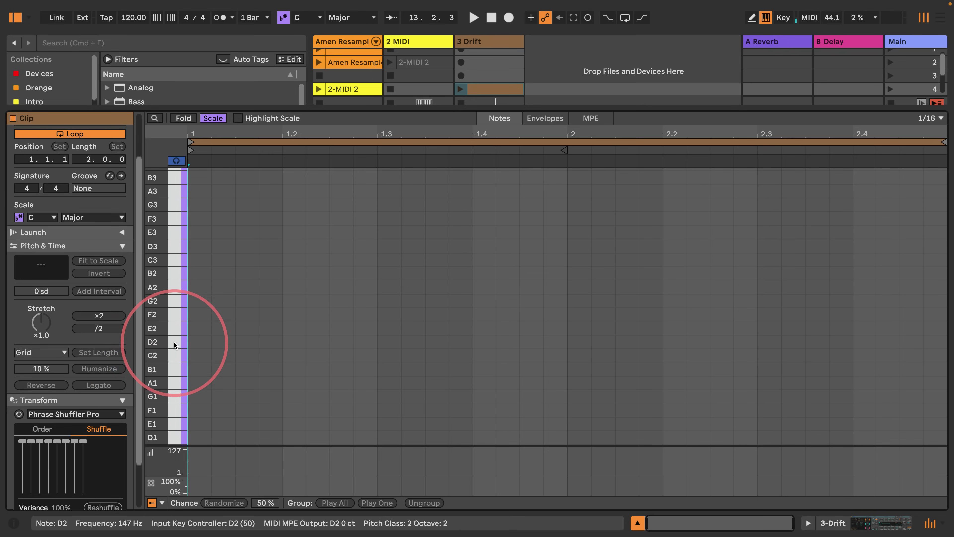
mouse_move(174, 345)
left_mouse_down()
mouse_move(176, 273)
mouse_move(180, 364)
mouse_move(180, 349)
mouse_move(297, 266)
mouse_move(558, 289)
mouse_move(884, 270)
mouse_move(937, 298)
mouse_move(296, 286)
mouse_move(237, 308)
left_mouse_up()
key("b")
left_click(460, 89)
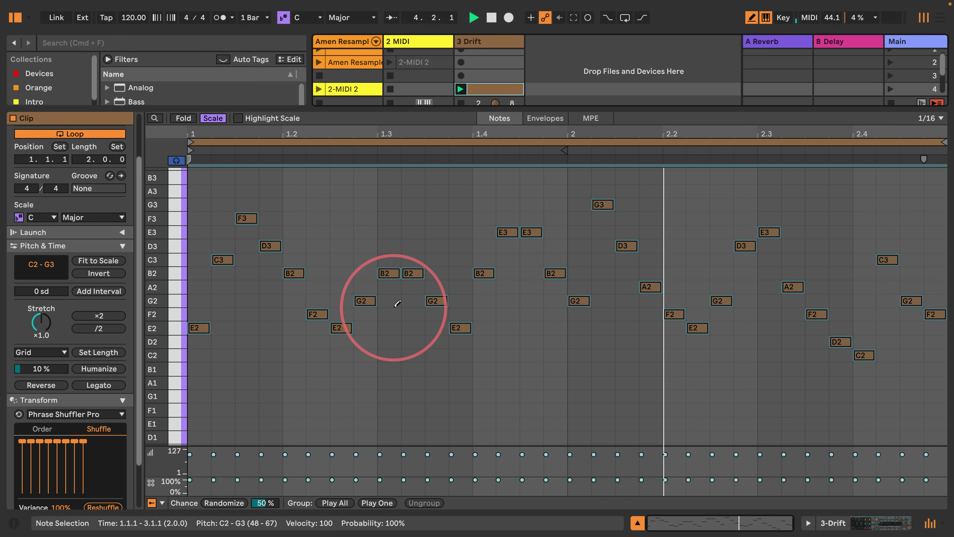
Lengthen the B2 note at 1.3 and the E3 notes at 1.4.2 and 2.3 to two sixteenths each
key("space")
key("b")
left_click(402, 273)
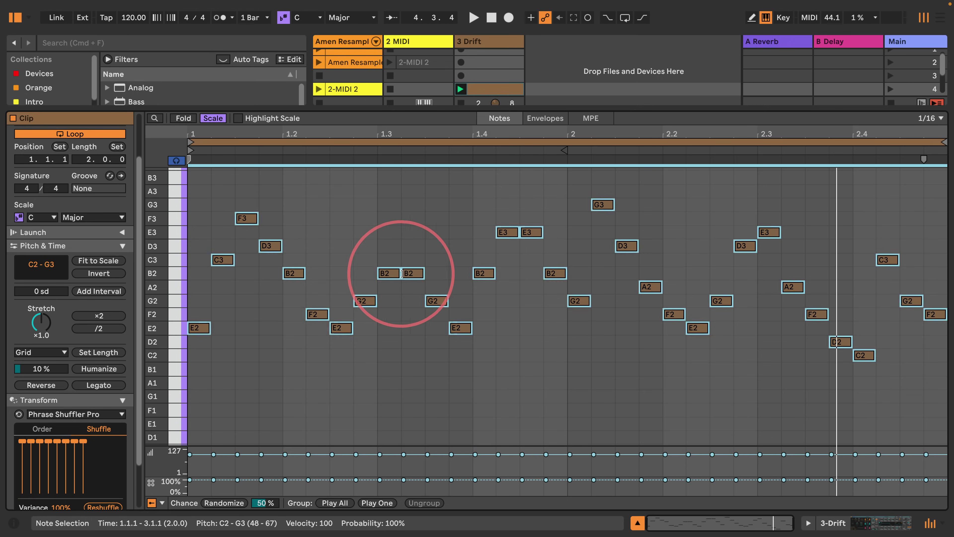
left_click(401, 274)
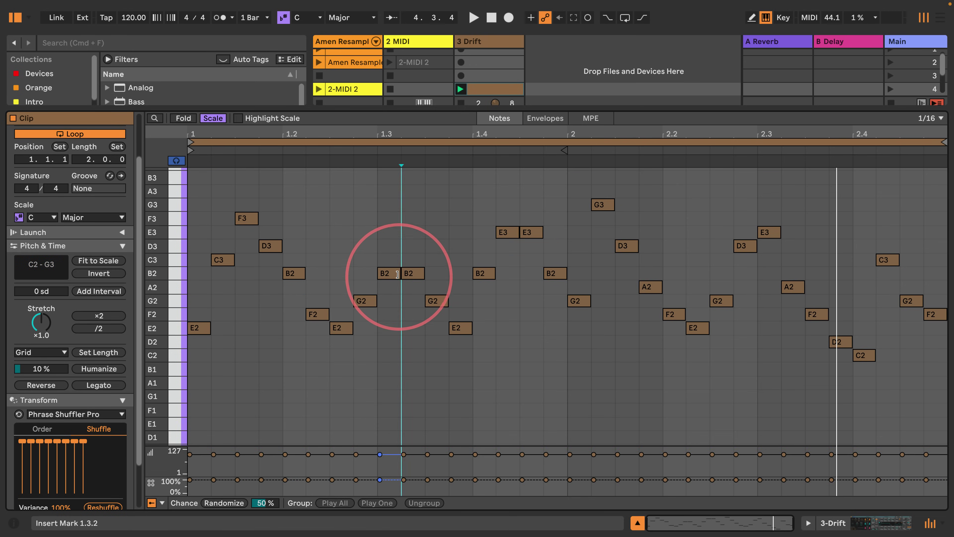
left_click_drag(397, 275, 425, 272)
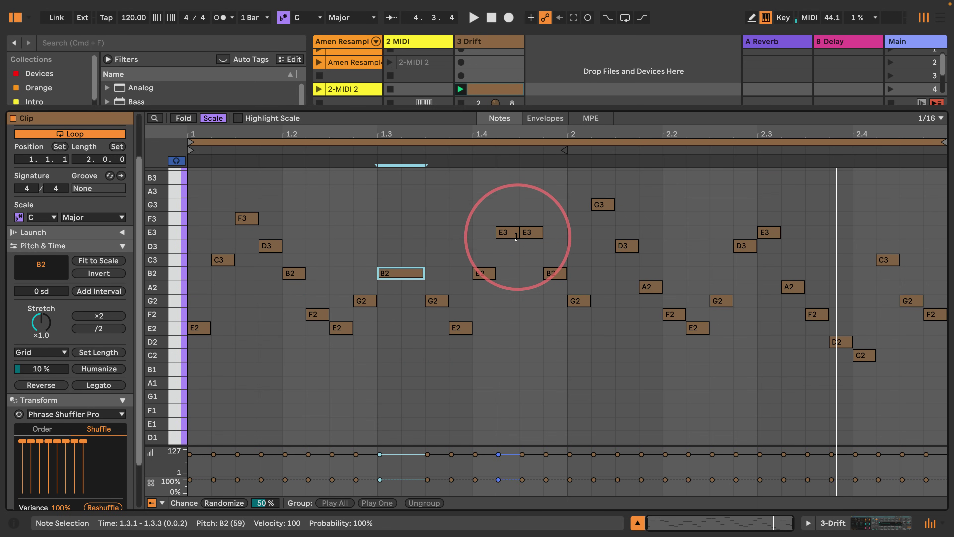
left_click_drag(516, 236, 530, 235)
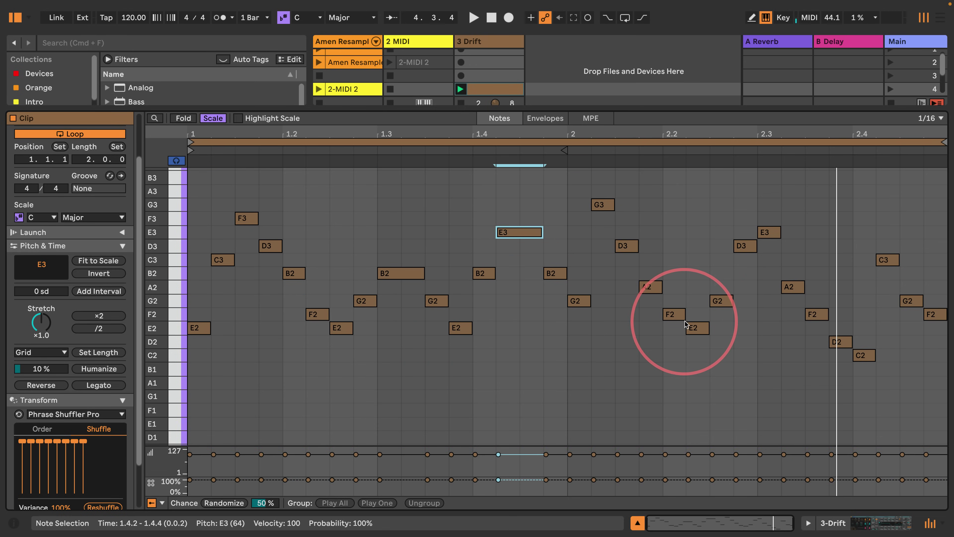
key("space")
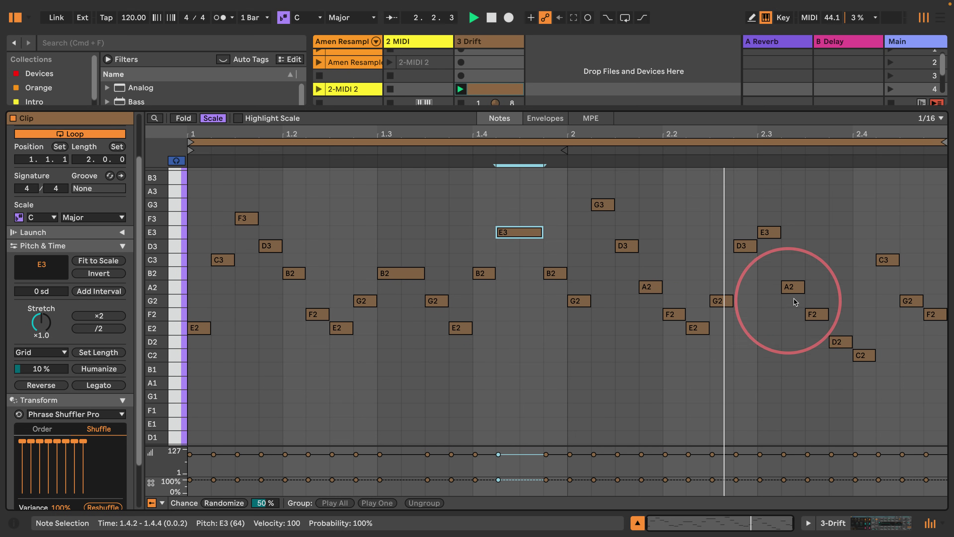
left_click_drag(792, 287, 807, 233)
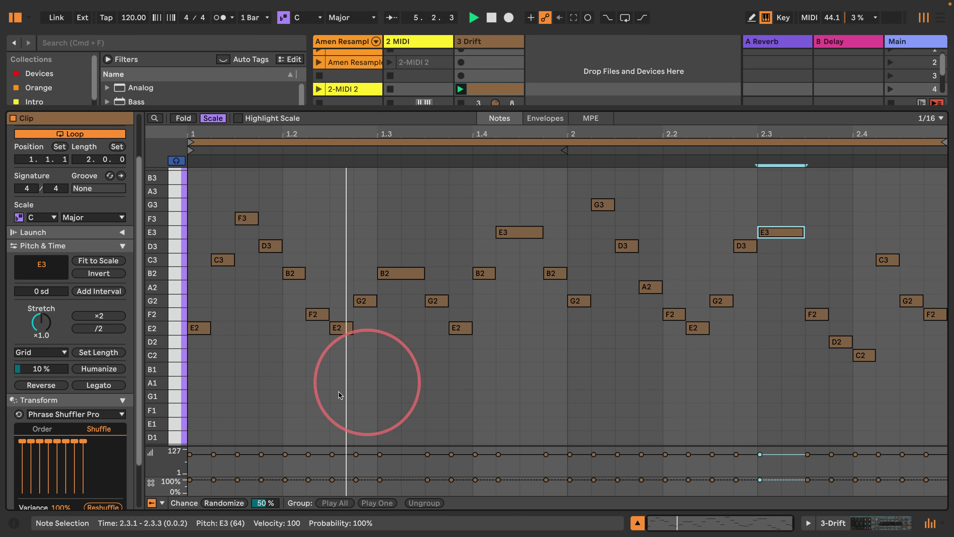
Transpose all notes in the Drift clip up one octave and bring up the Drift device's controls
left_click(275, 394)
key("super+a")
key("shift+Up")
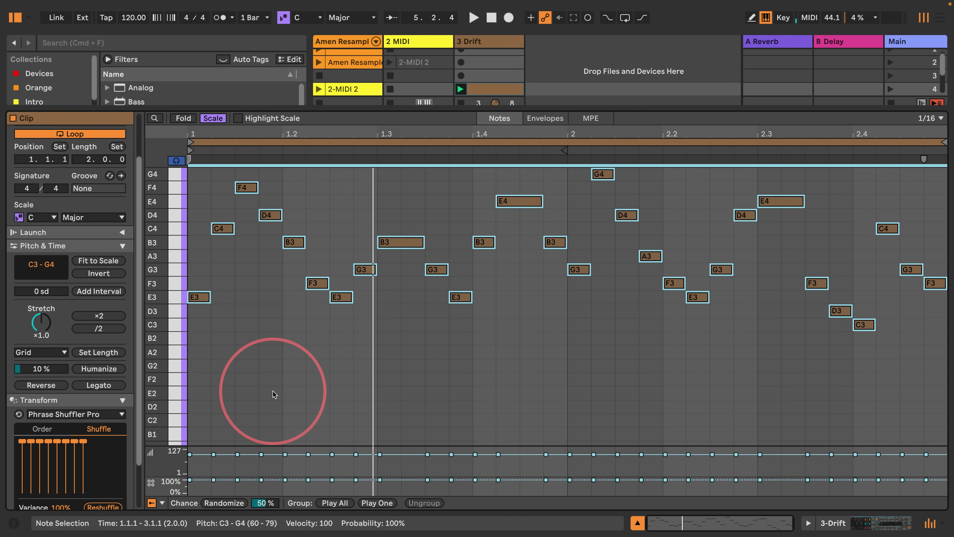
scroll(160, 254, "up", 5)
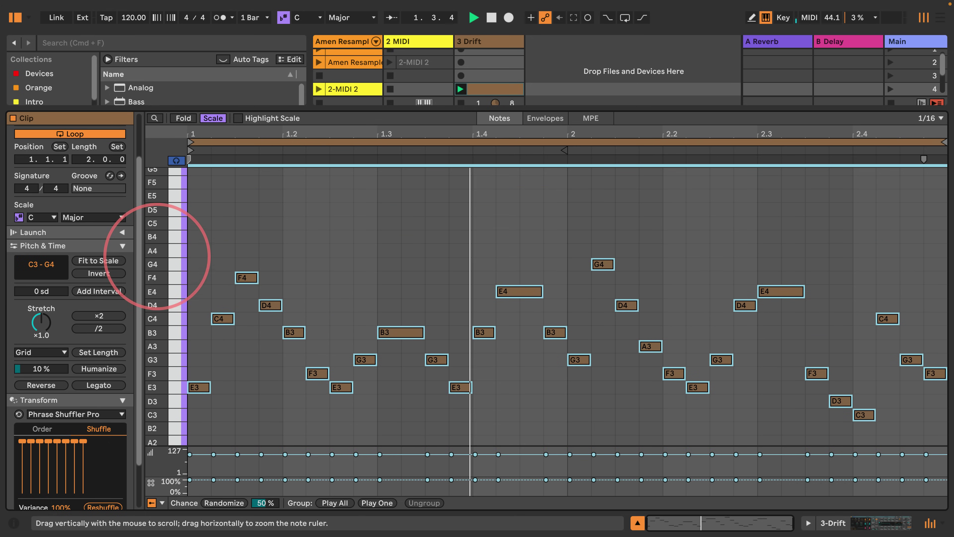
left_click(826, 523)
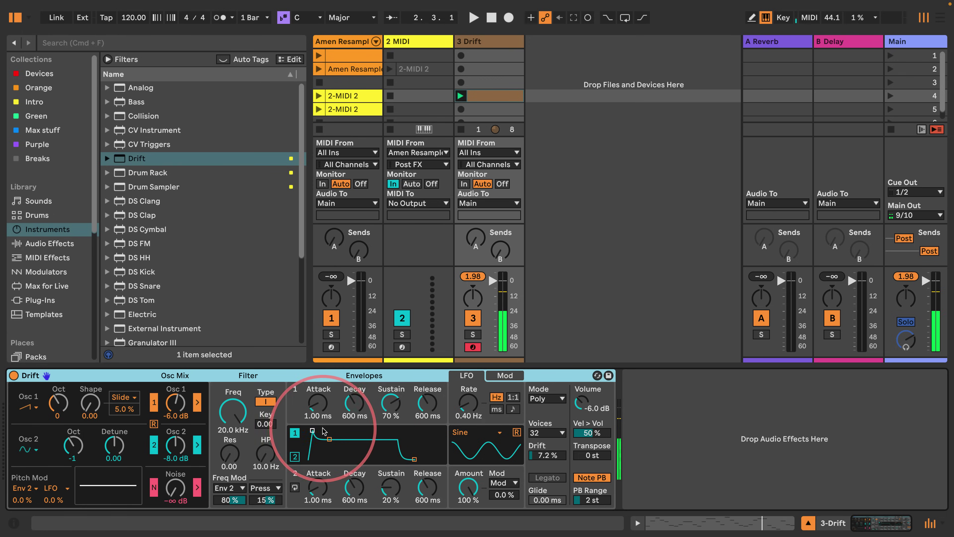
Set Drift's first envelope to 0 ms attack and 0% sustain, and play the clip
left_click_drag(313, 406, 314, 424)
left_click_drag(389, 402, 390, 443)
key("space")
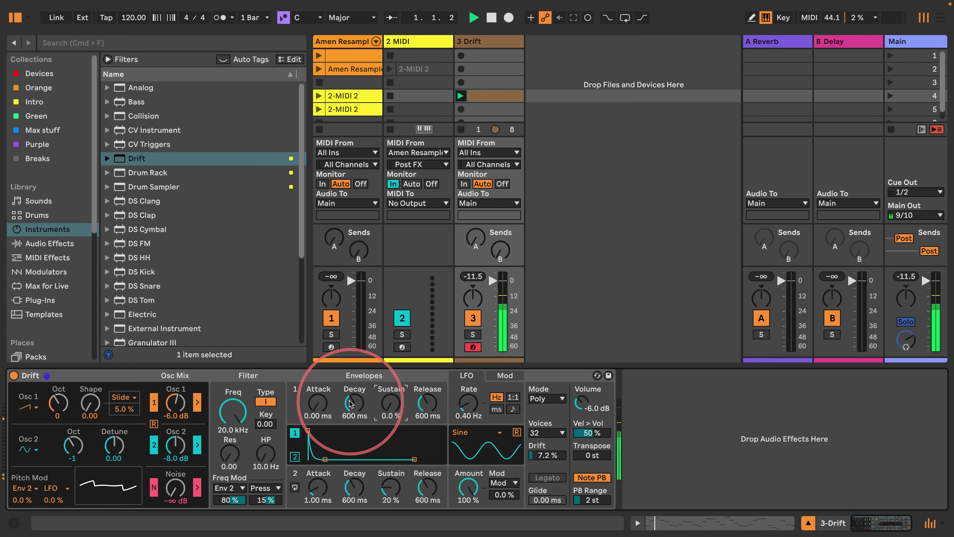
Lower Drift's filter frequency to 294 Hz and set the first envelope to 1.33 s decay and 11.8 s release
left_click_drag(233, 407, 232, 411)
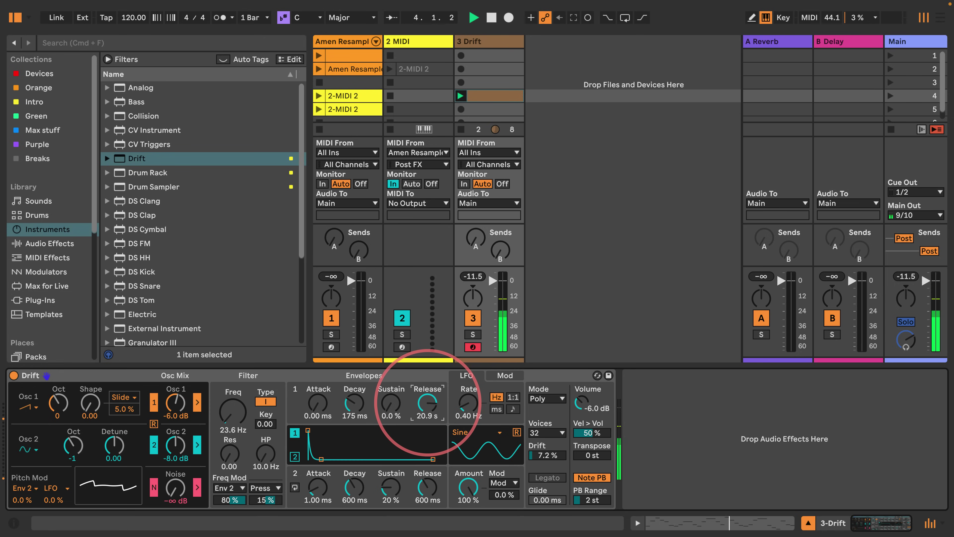
left_click_drag(356, 408, 453, 405)
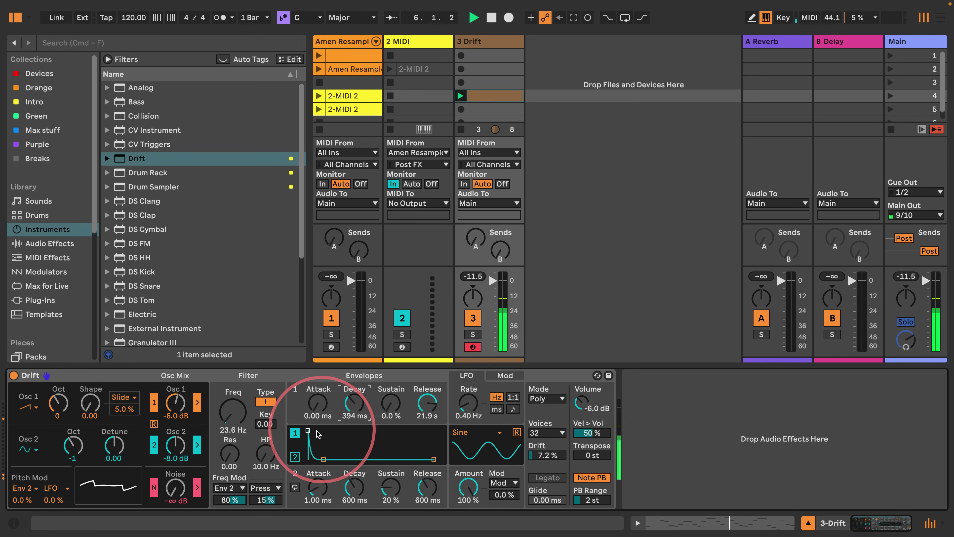
left_click_drag(233, 412, 234, 406)
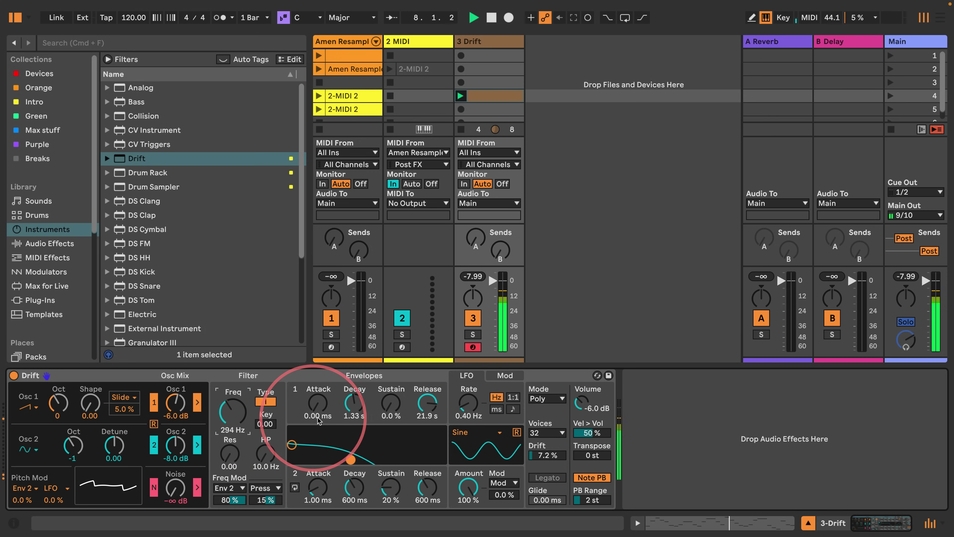
left_click_drag(427, 402, 427, 411)
Limit Drift to 8 voices and shorten the first envelope's decay to 119 ms during playback
left_click(546, 432)
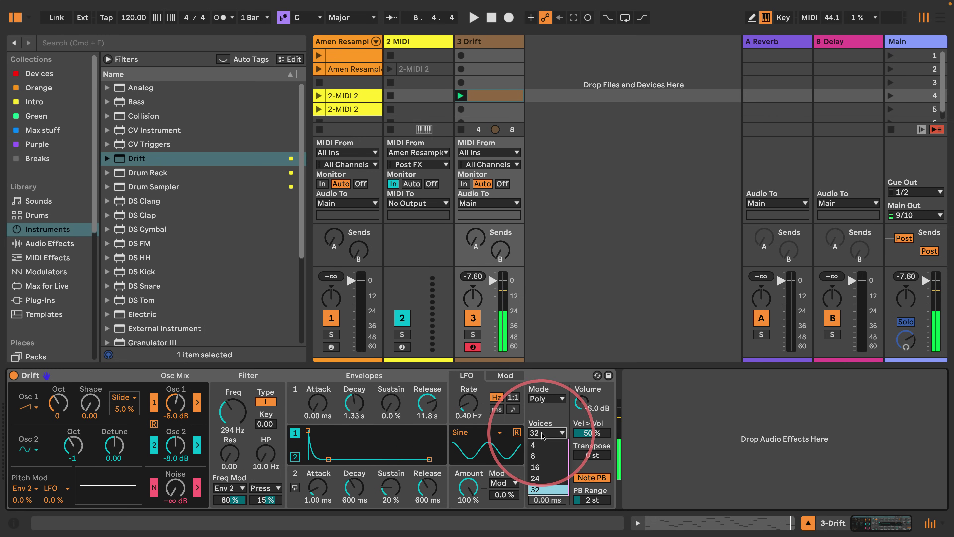
left_click(541, 451)
key("space")
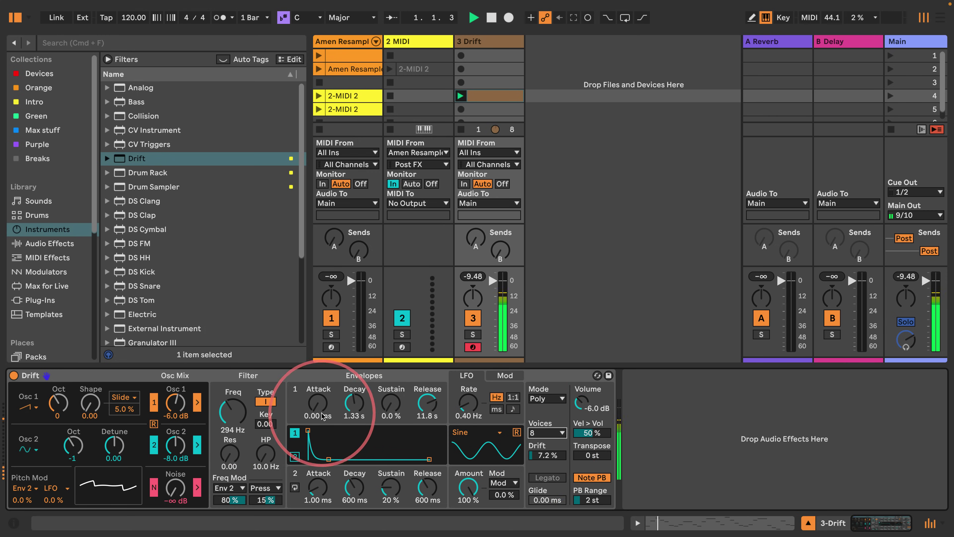
left_click_drag(354, 403, 354, 436)
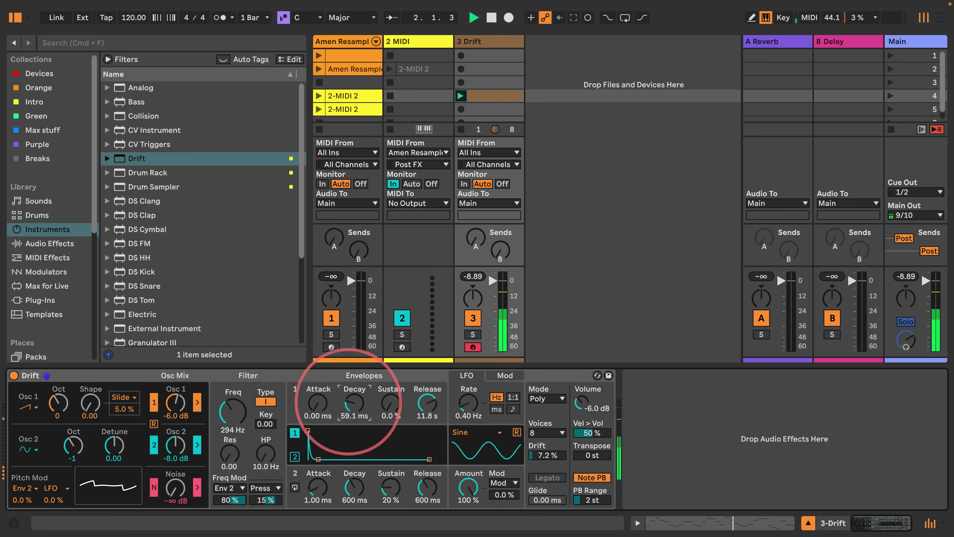
left_click_drag(349, 402, 348, 399)
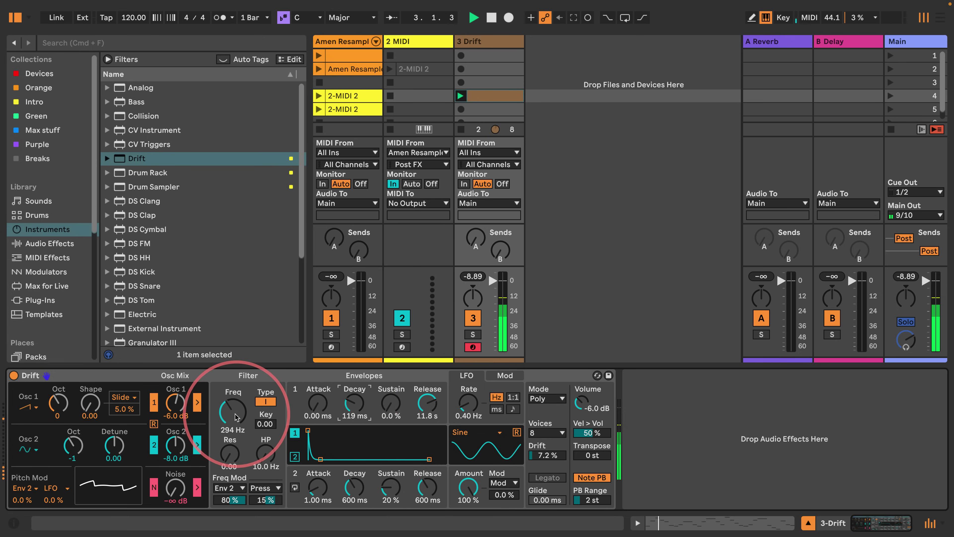
Set the song tempo to 100 BPM and raise Drift's filter frequency to about 2.36 kHz
left_click_drag(233, 416, 235, 404)
left_click(134, 19)
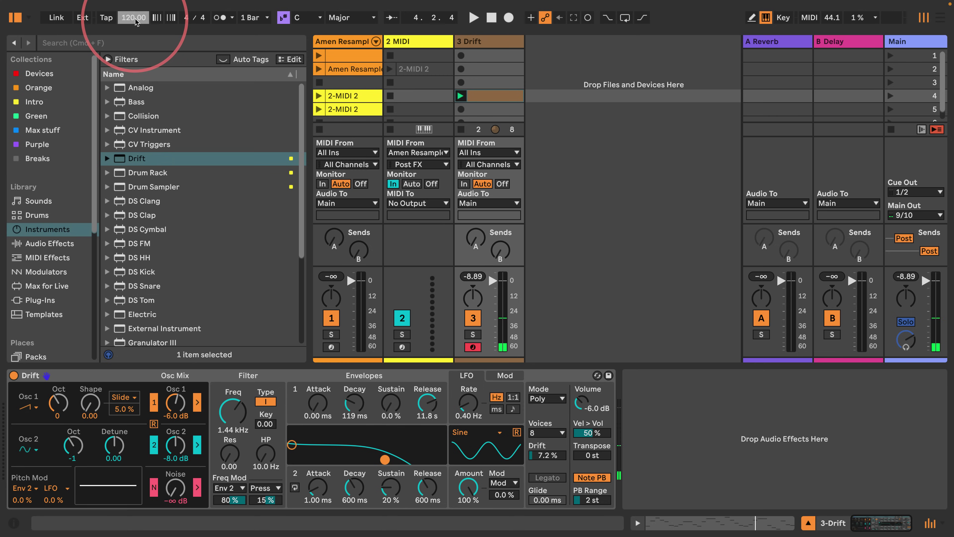
left_click(293, 316)
key("space")
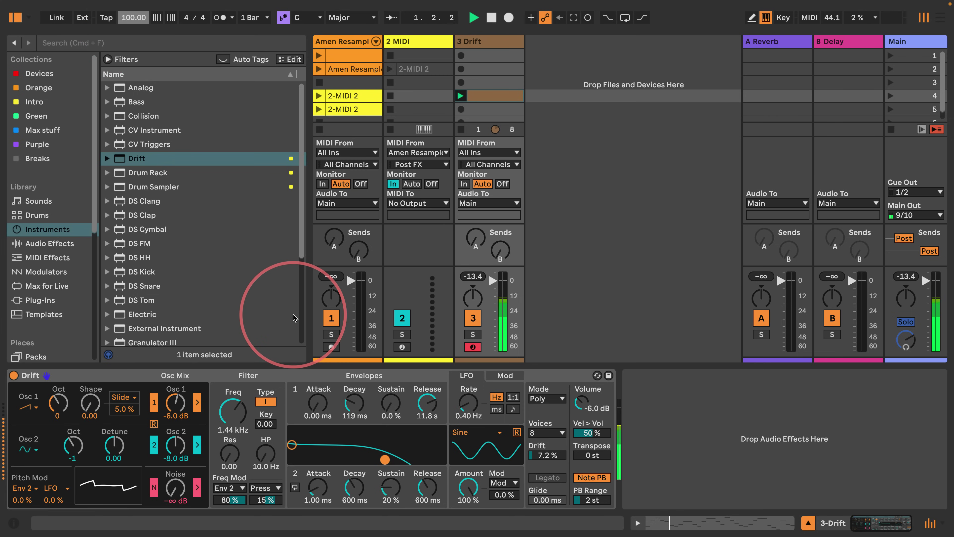
left_click_drag(233, 411, 234, 402)
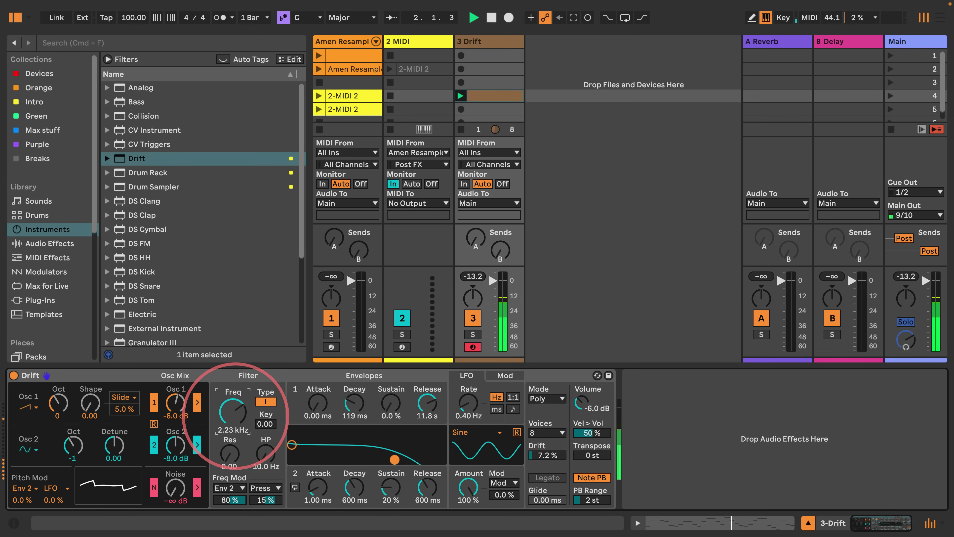
Add the Delay audio effect after Drift on the third track
left_click(38, 244)
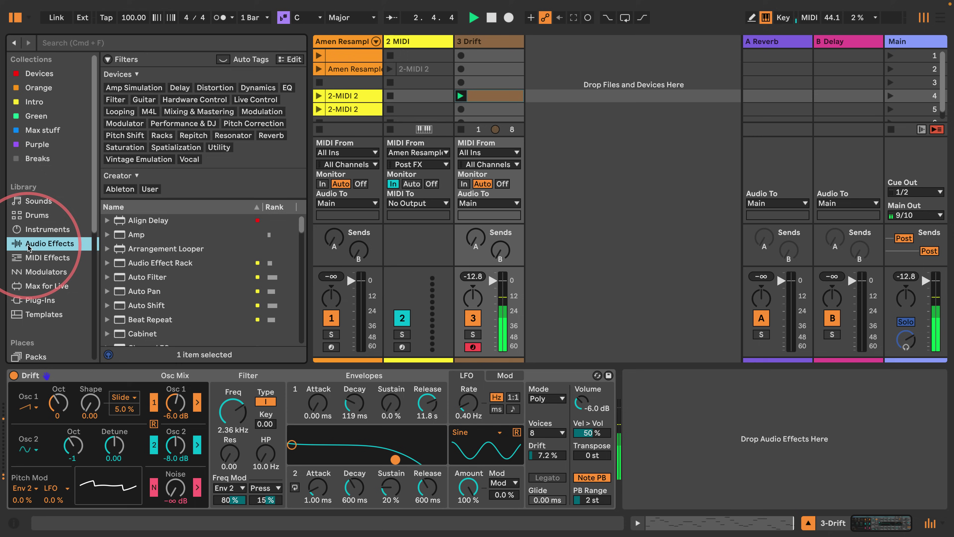
scroll(142, 290, "down", 6)
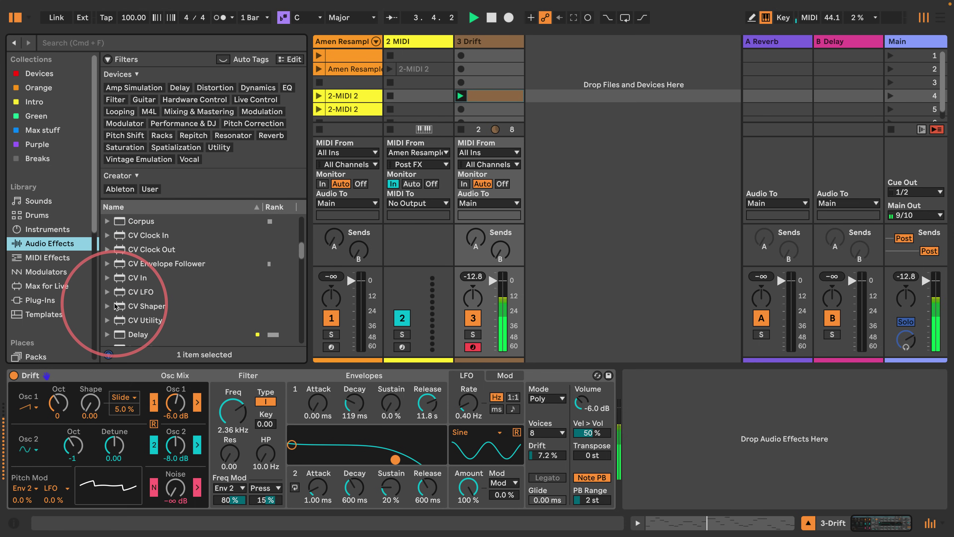
left_click_drag(135, 280, 702, 415)
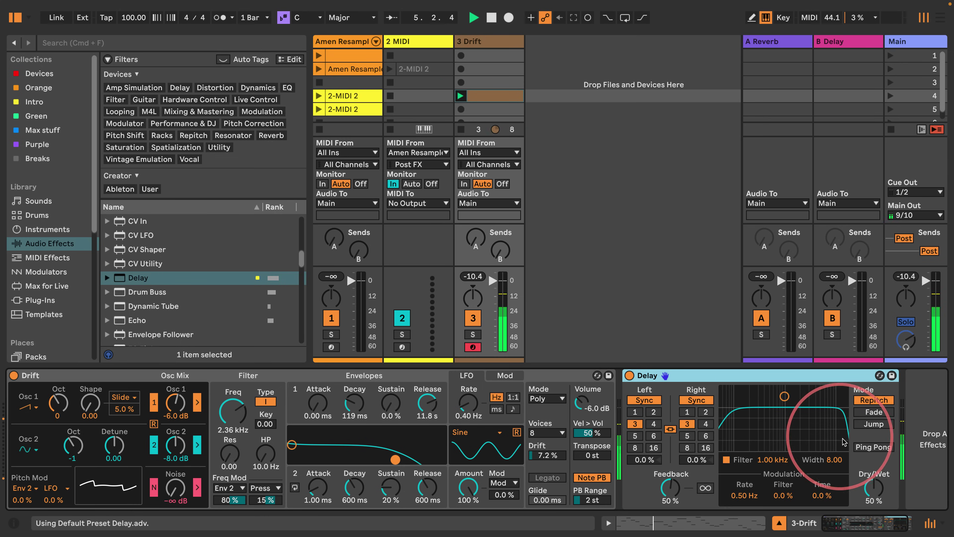
Open the Drift clip's notes, set Phrase Shuffler Pro's phrase interval to 1/8 x 3, and start playback
double_click(481, 99)
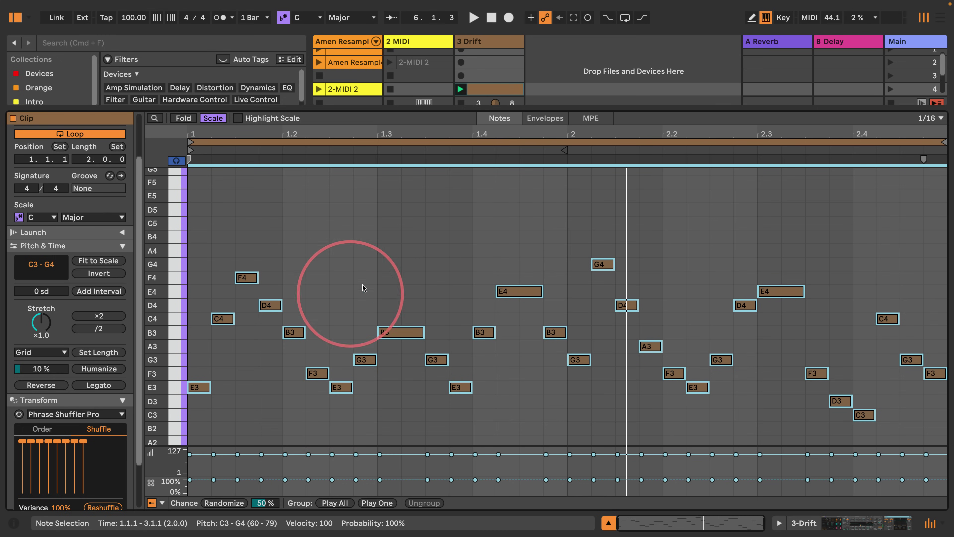
scroll(66, 356, "down", 3)
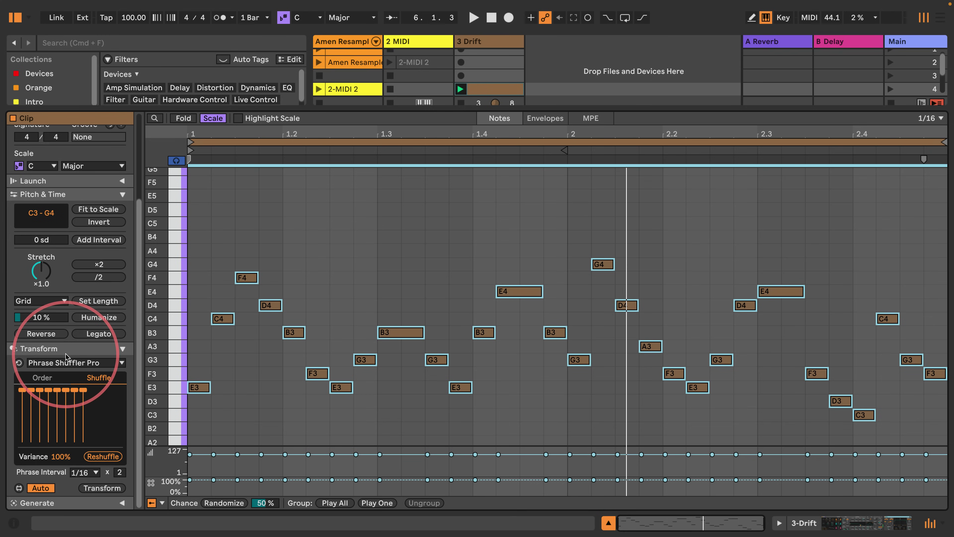
left_click(86, 473)
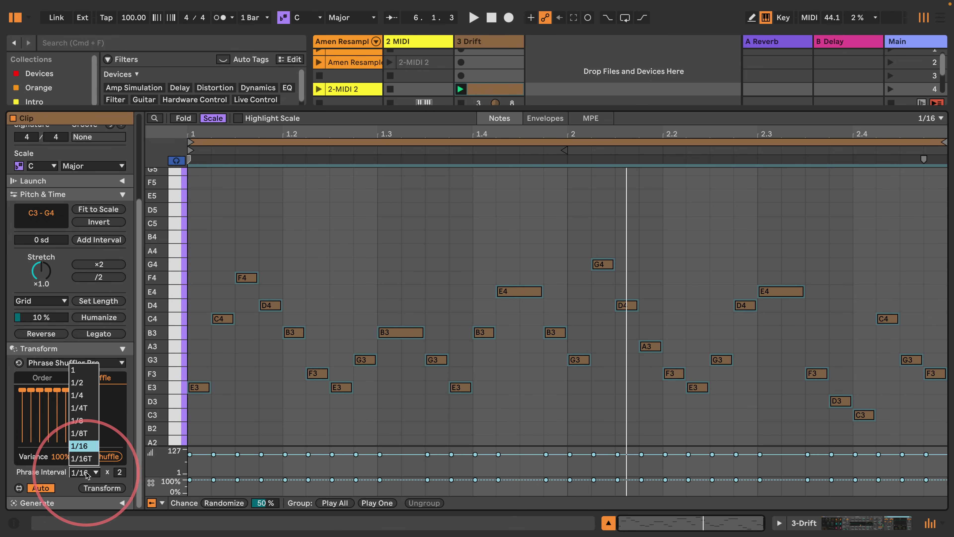
left_click(77, 420)
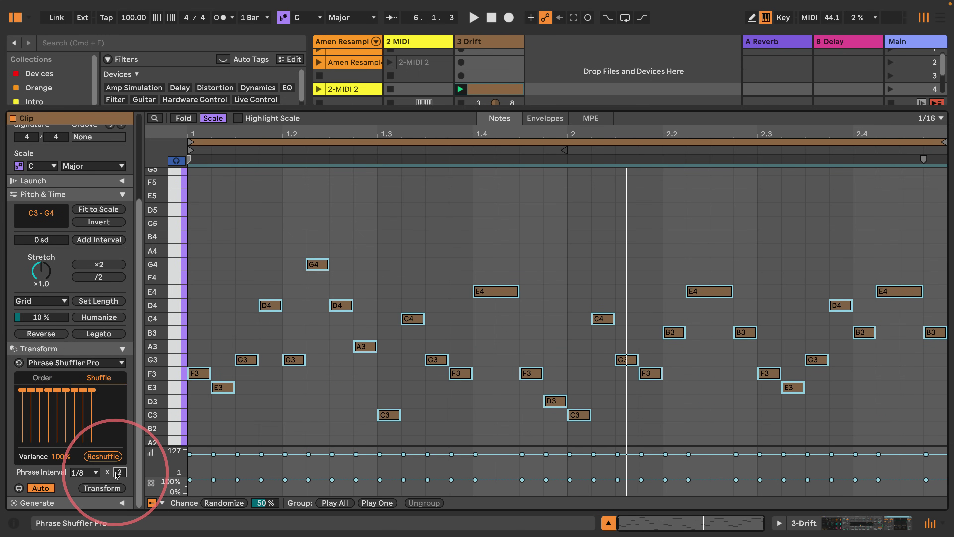
key("Up")
key("space")
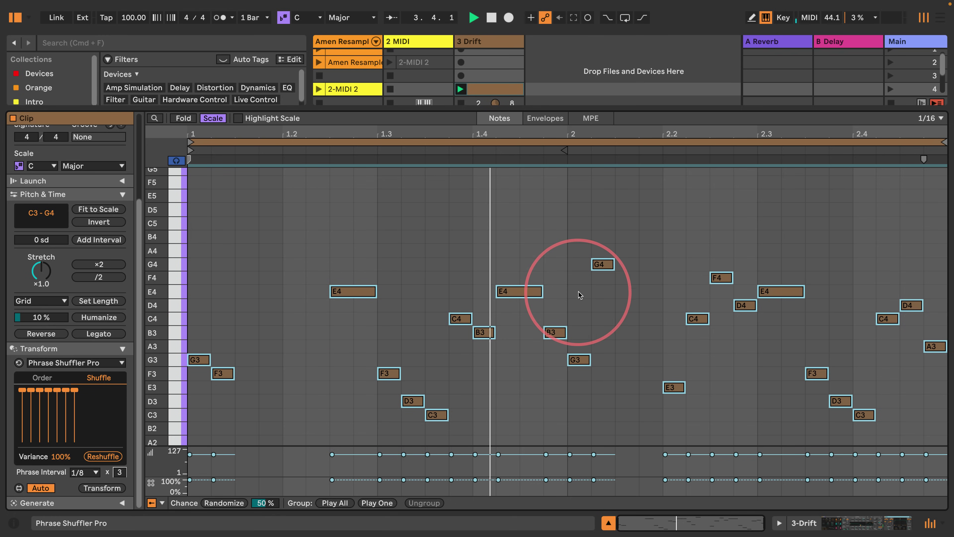
Reshuffle the Drift clip's phrases twice at 100% variance and reduce the Variance to 5%
left_click(89, 457)
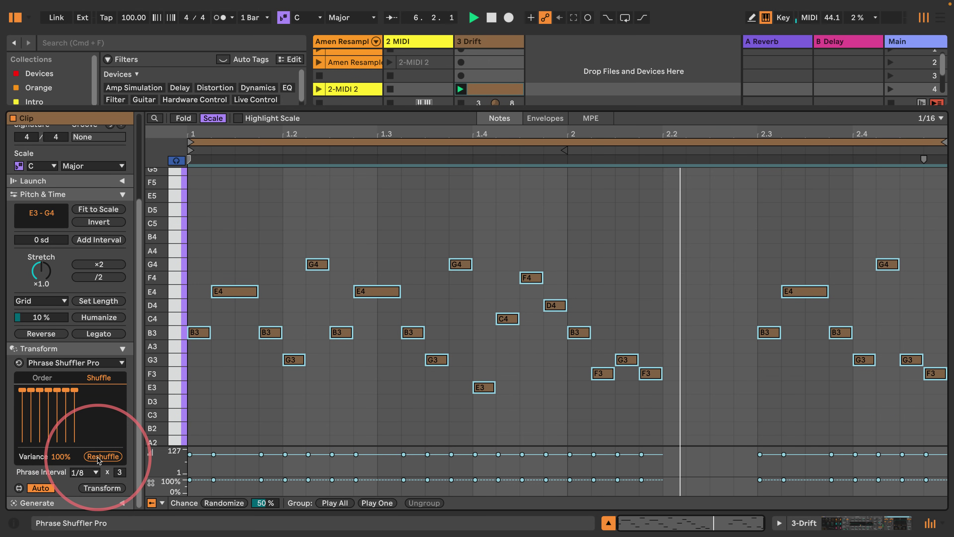
scroll(705, 354, "down", 3)
scroll(704, 355, "up", 3)
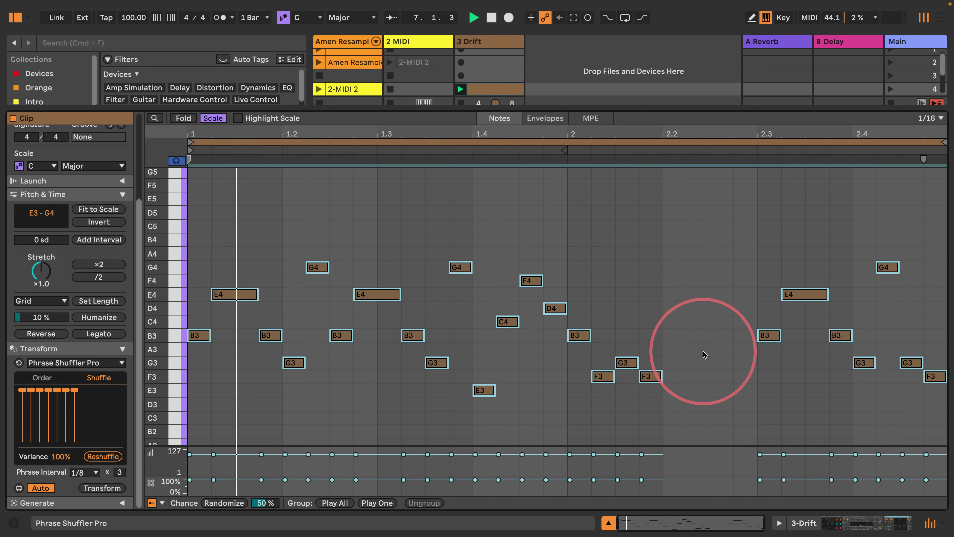
left_click(94, 456)
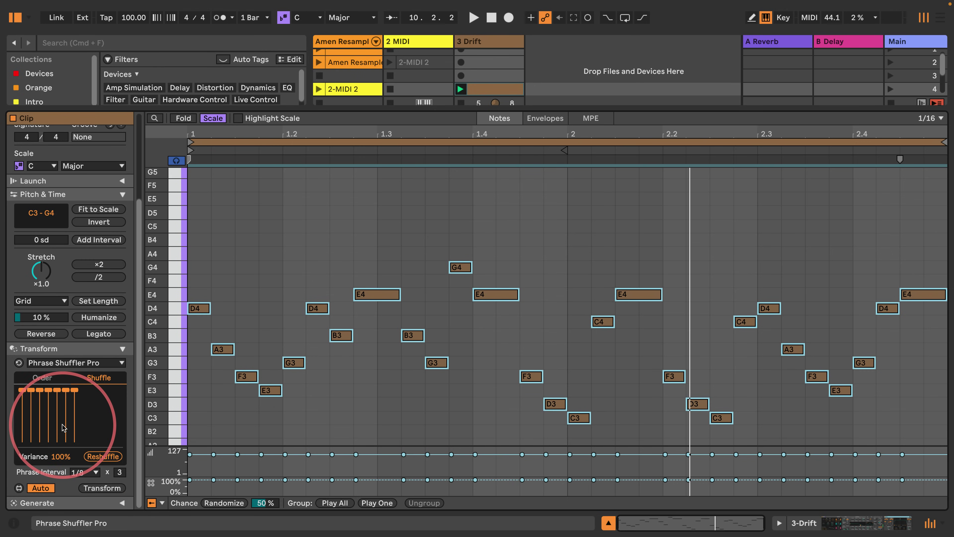
left_click_drag(60, 456, 55, 521)
Create a one-bar MIDI clip in the Drift track's third slot and draw a rising sixteenth-note C Major scale from C1 to D3
double_click(501, 74)
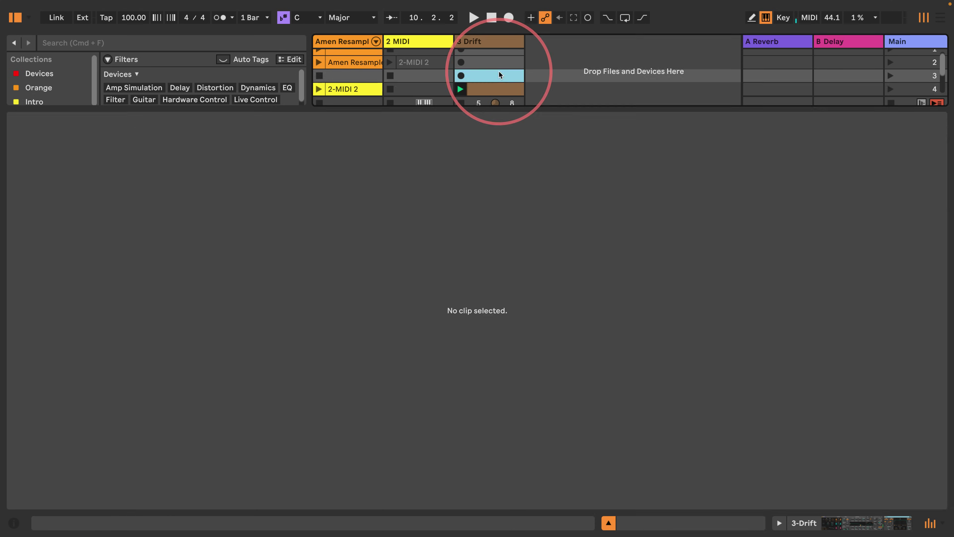
left_click_drag(154, 421, 153, 417)
key("b")
left_click(210, 366)
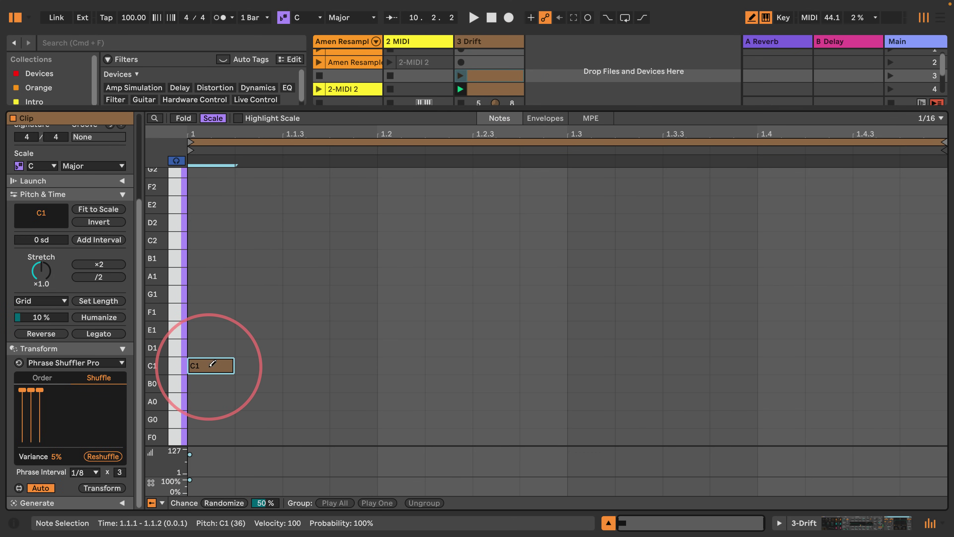
mouse_move(249, 351)
left_mouse_down()
mouse_move(311, 340)
mouse_move(407, 286)
mouse_move(662, 205)
mouse_move(704, 239)
mouse_move(692, 239)
mouse_move(747, 235)
mouse_move(691, 227)
mouse_move(766, 218)
mouse_move(832, 190)
mouse_move(913, 213)
left_mouse_up()
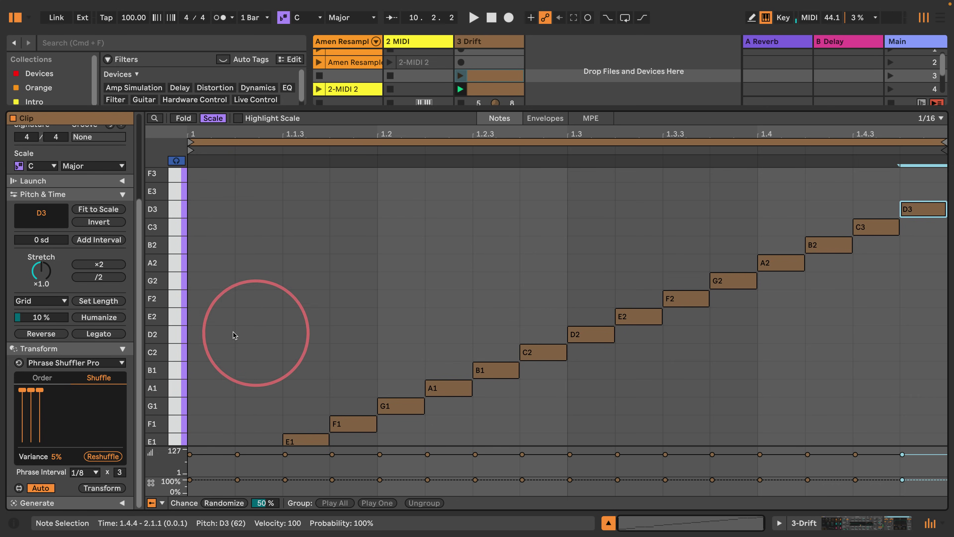
Transpose the whole rising scale up one octave and launch the new clip
key("super+a")
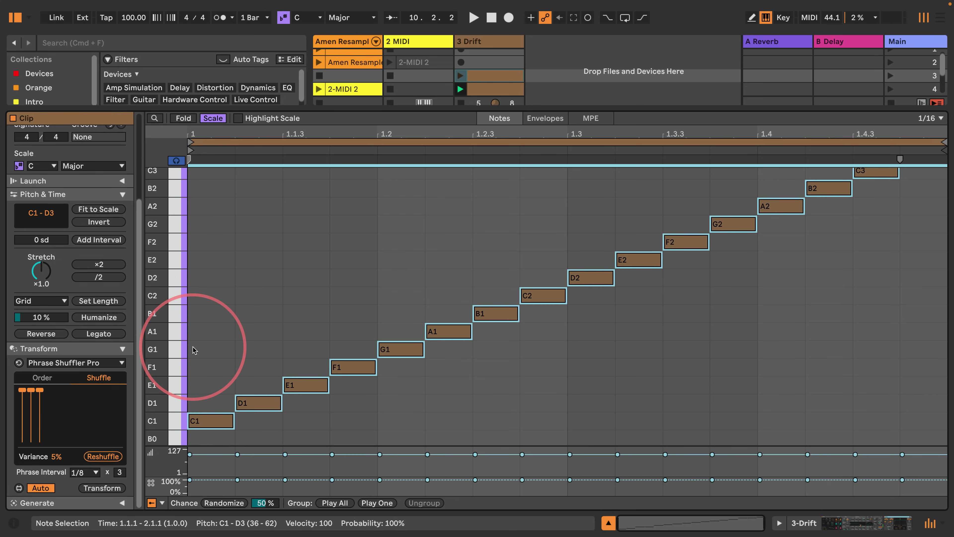
key("shift+Up")
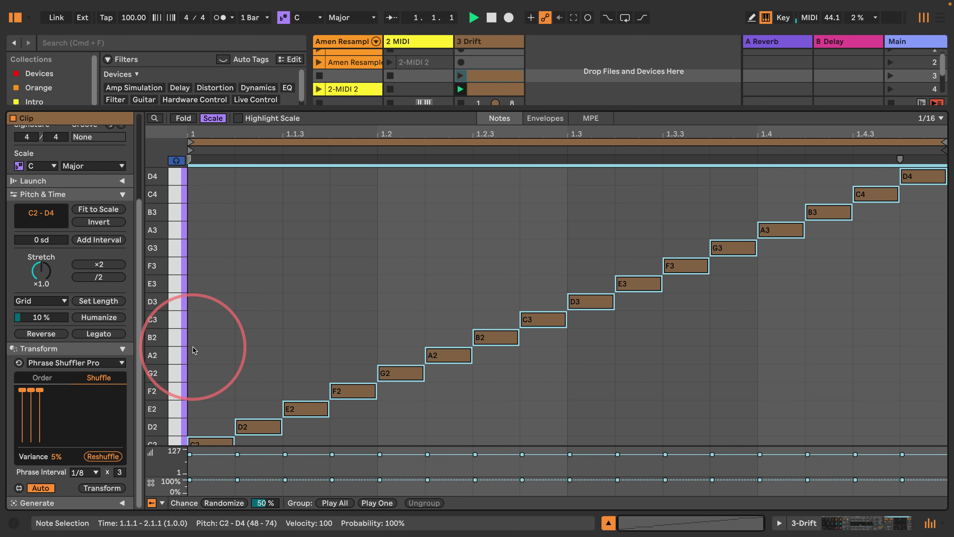
left_click(461, 75)
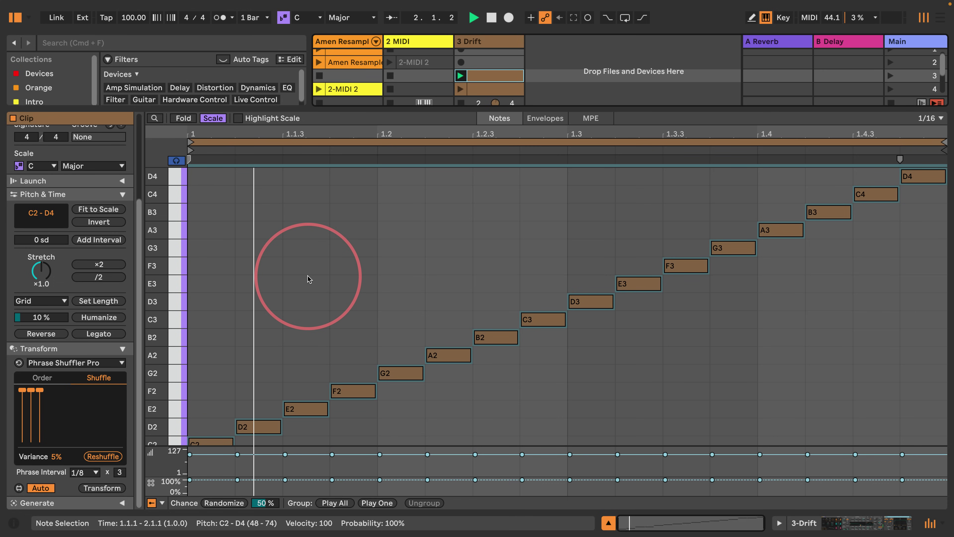
scroll(279, 277, "down", 2)
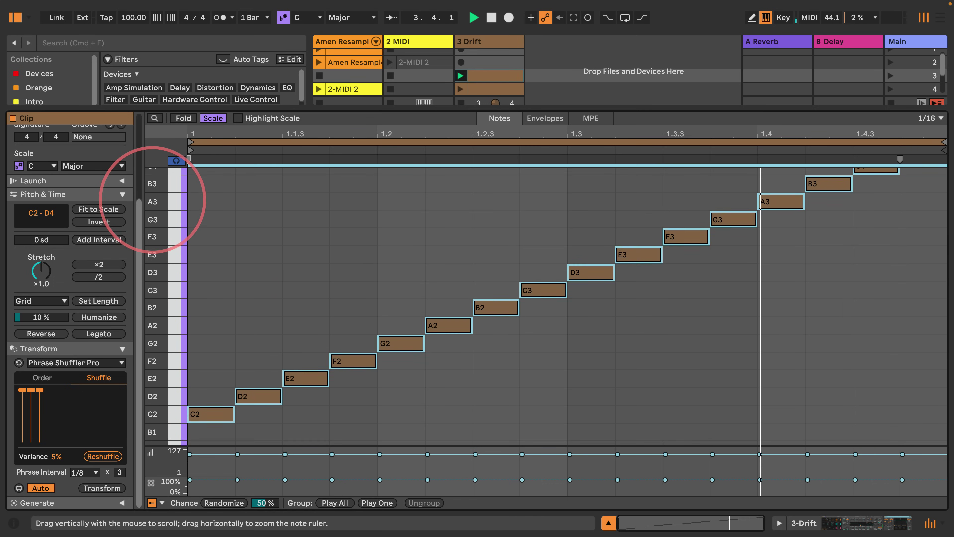
left_click_drag(149, 213, 153, 199)
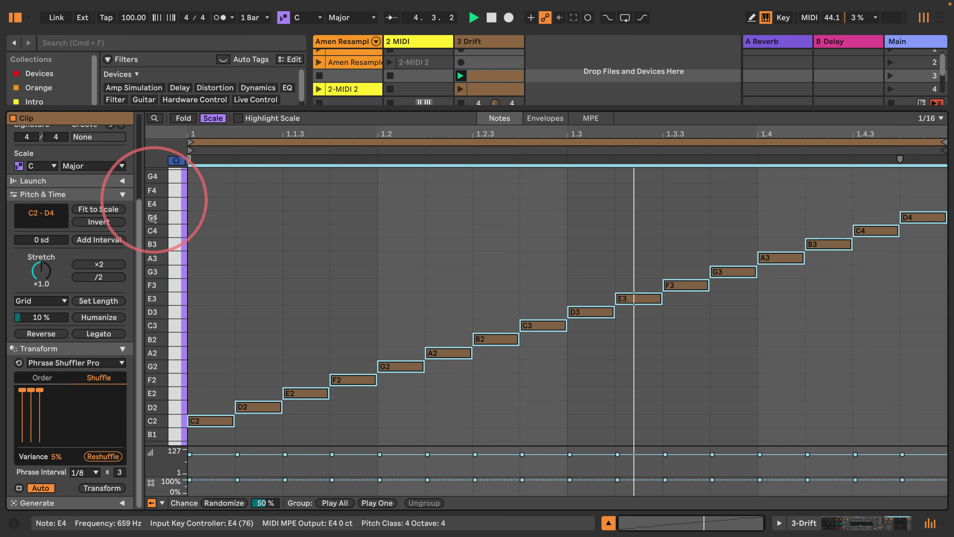
Reshuffle the rising scale at 5% Variance and apply the Phrase Shuffler Pro transformation
left_click(102, 456)
left_click(204, 342)
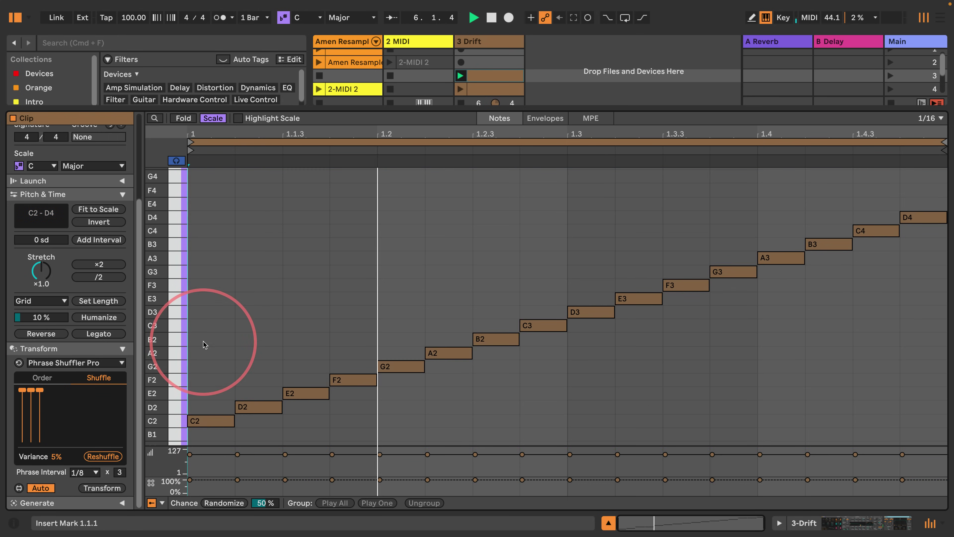
left_click(95, 489)
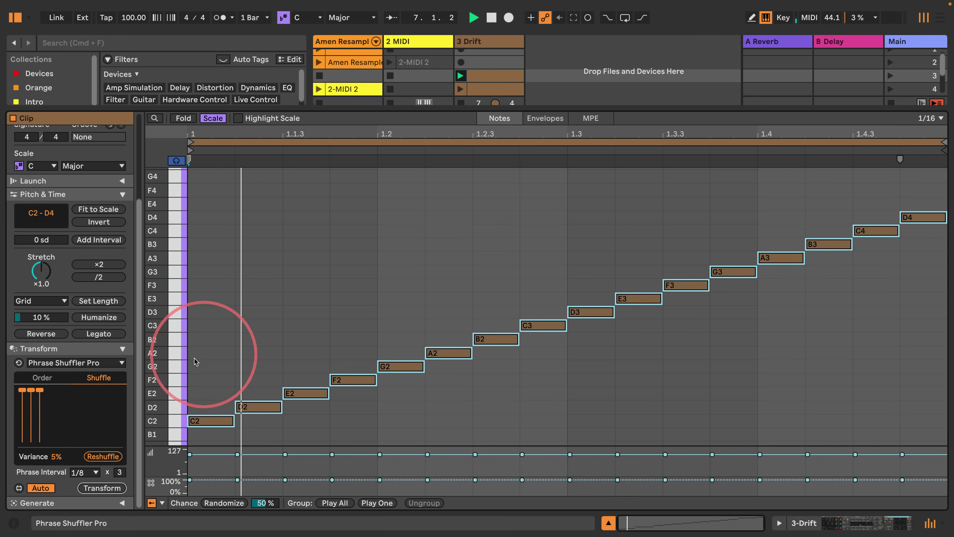
Raise Phrase Shuffler Pro's Variance to 100% and reshuffle the rising scale repeatedly
left_click_drag(56, 456, 83, 488)
left_click(99, 457)
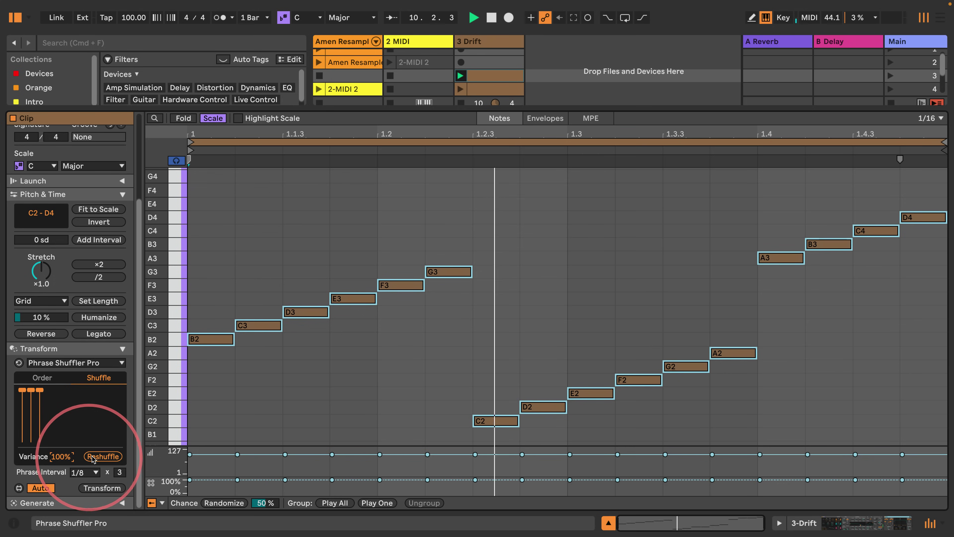
left_click(98, 456)
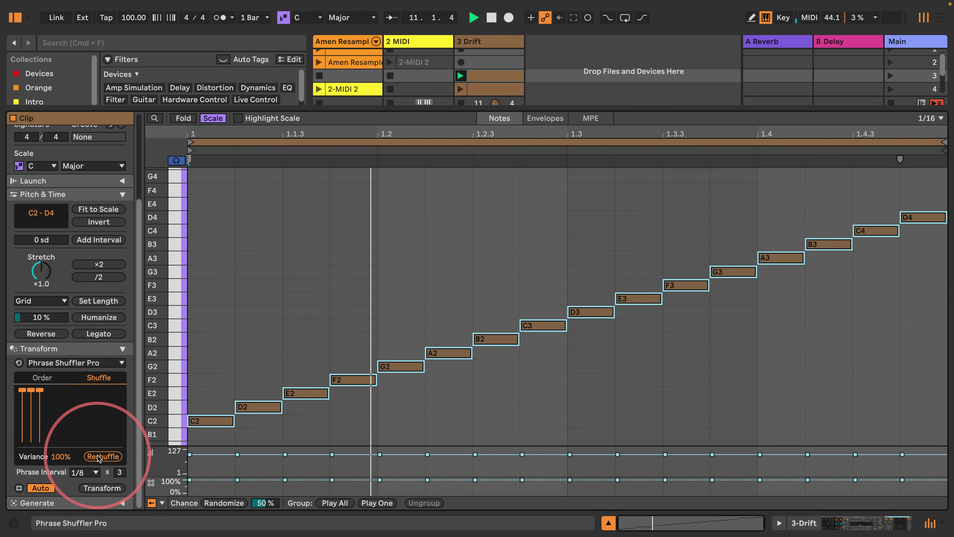
left_click(98, 457)
left_click(98, 456)
left_click(98, 456)
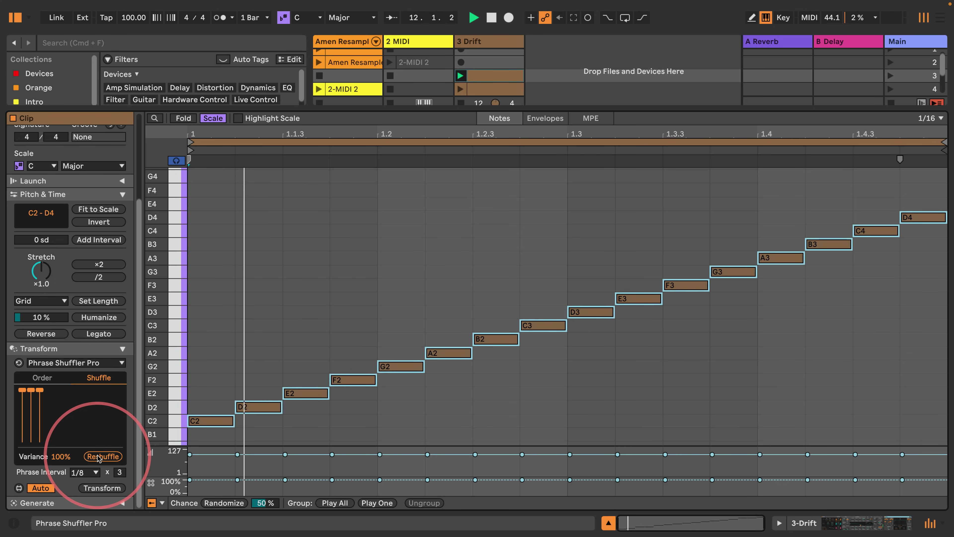
Reshuffle the rising scale several more times at 100% Variance while the clip plays
left_click(98, 457)
left_click(98, 457)
left_click(98, 456)
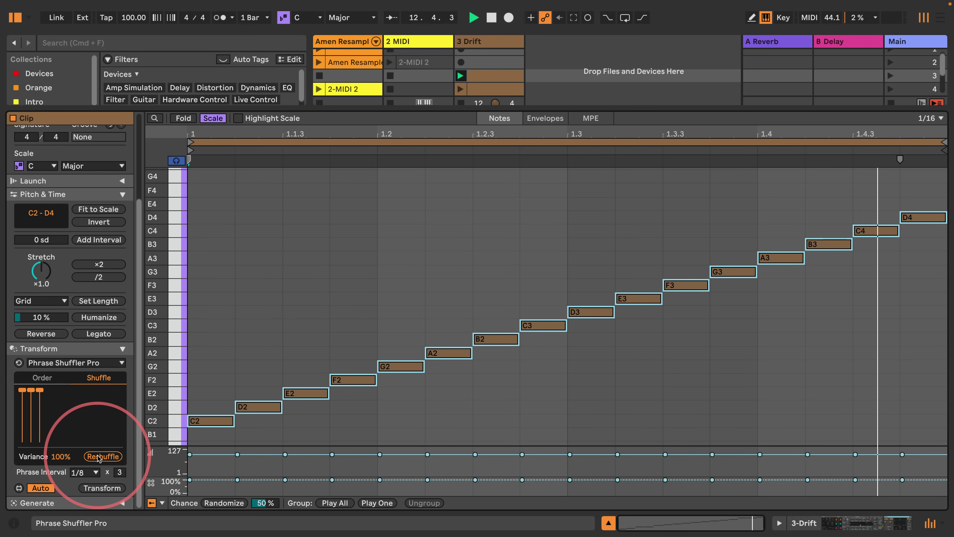
left_click(99, 456)
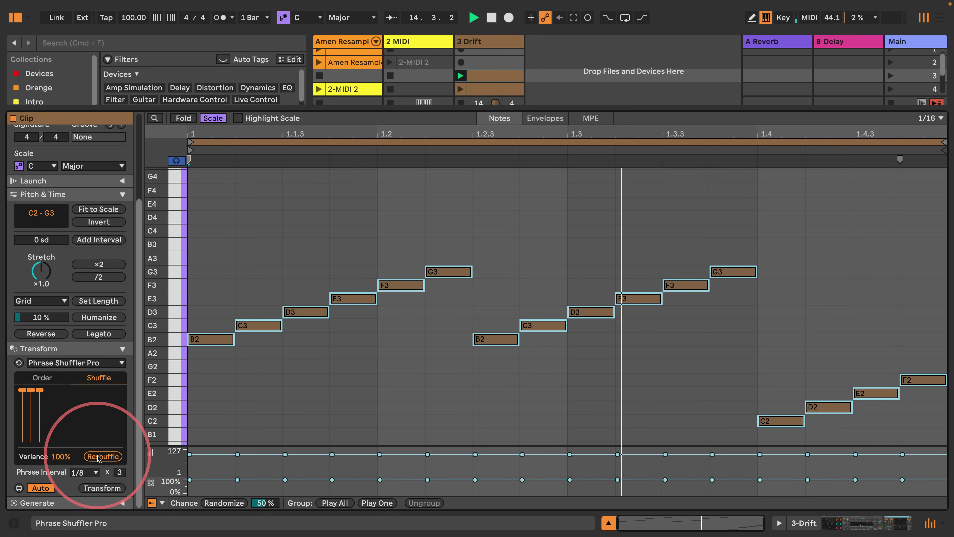
Select successive two-note phrases across the first three beats to examine how the shuffled clip divides into eighth-note phrases
left_click_drag(189, 371, 244, 280)
left_click(302, 348)
left_click_drag(330, 299, 342, 279)
left_click_drag(392, 328, 439, 230)
left_click_drag(483, 380, 531, 310)
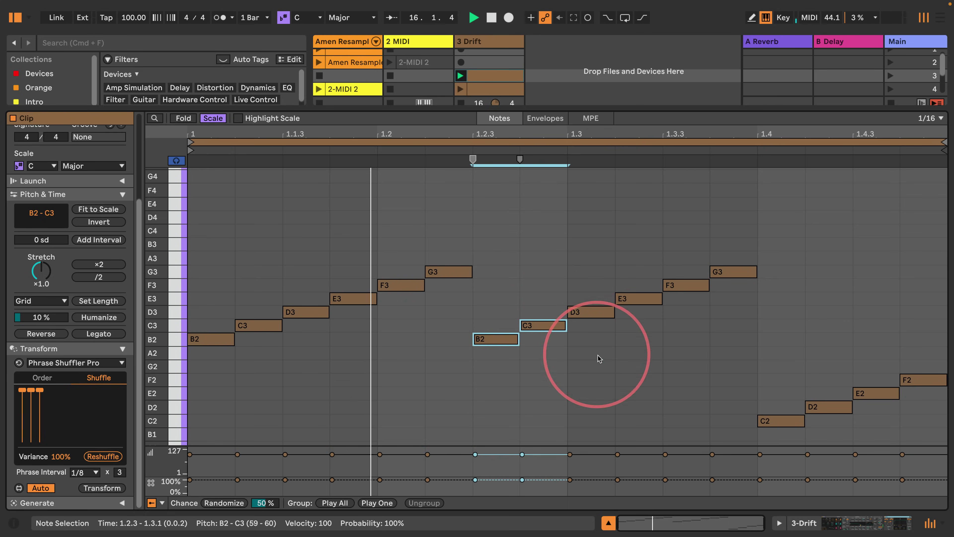
left_click_drag(598, 356, 641, 289)
left_click(103, 456)
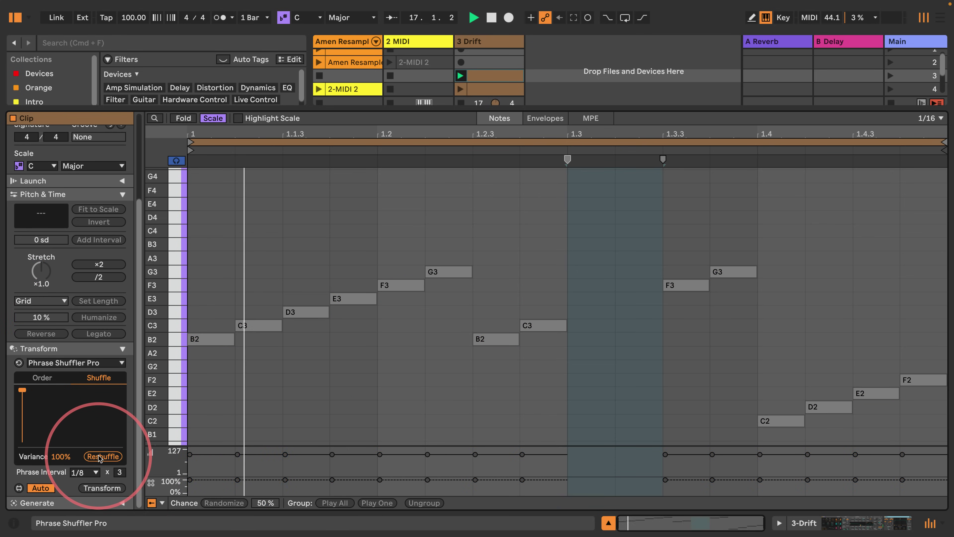
key("super+a")
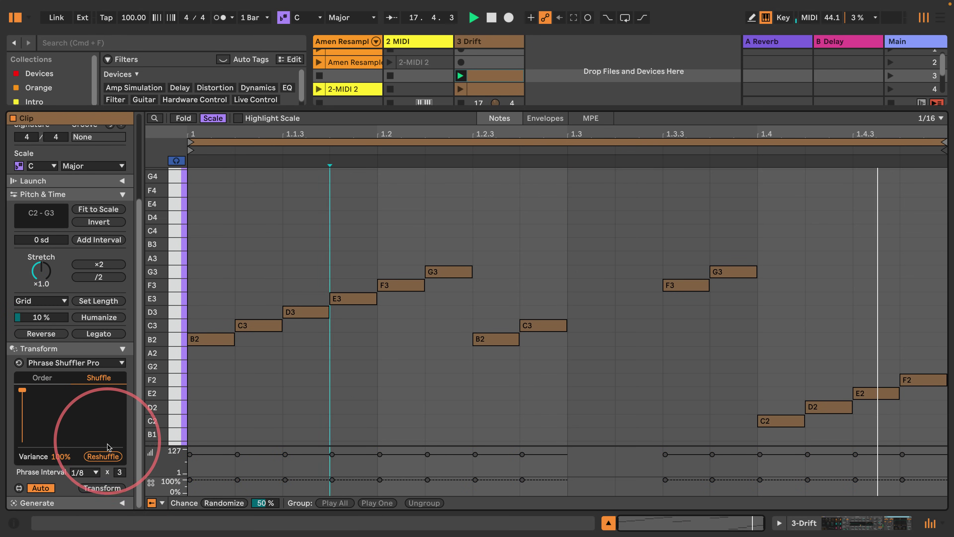
key("super+z")
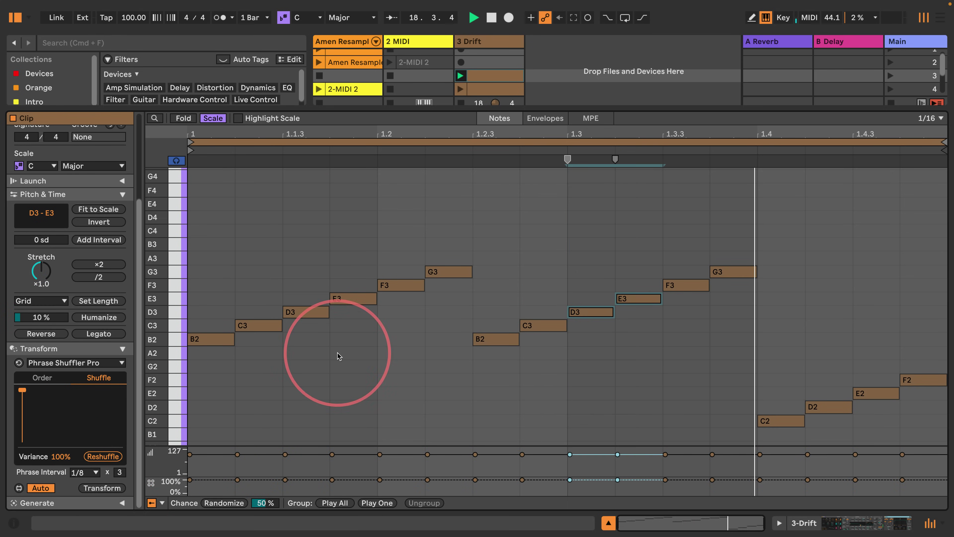
Reshuffle all notes of the scale clip and lower Phrase Shuffler Pro's three shuffle sliders to about half
left_click(240, 399)
left_click(103, 456)
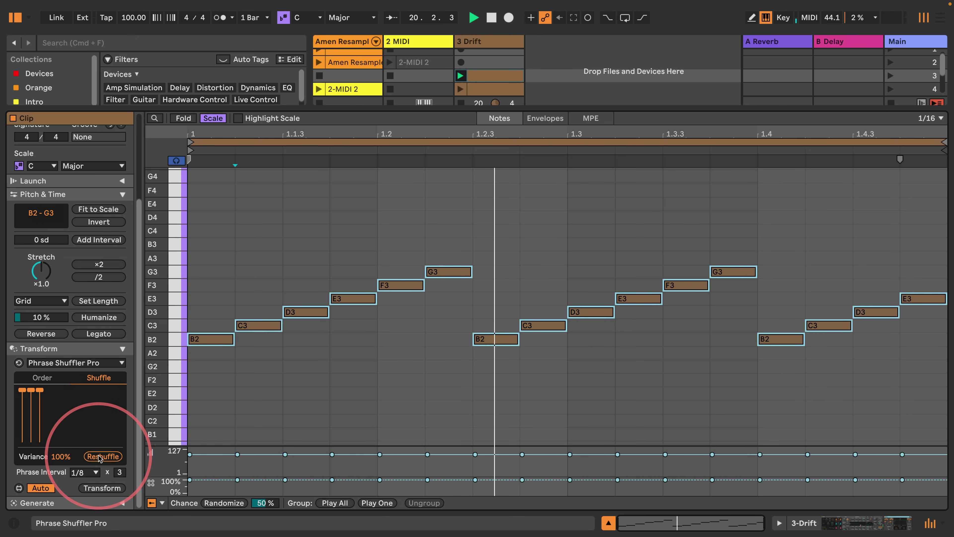
left_click(31, 413)
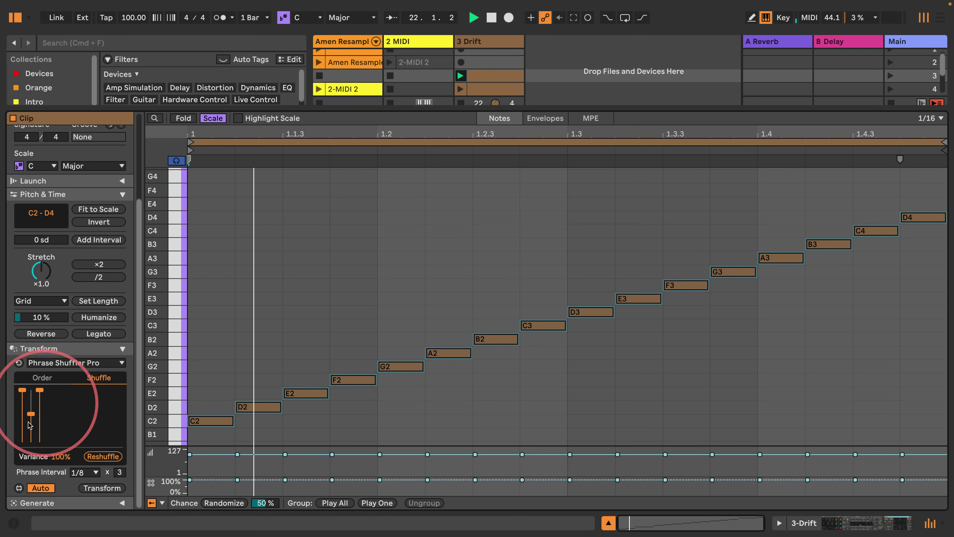
mouse_move(31, 413)
left_mouse_down()
mouse_move(30, 398)
mouse_move(23, 414)
left_mouse_up()
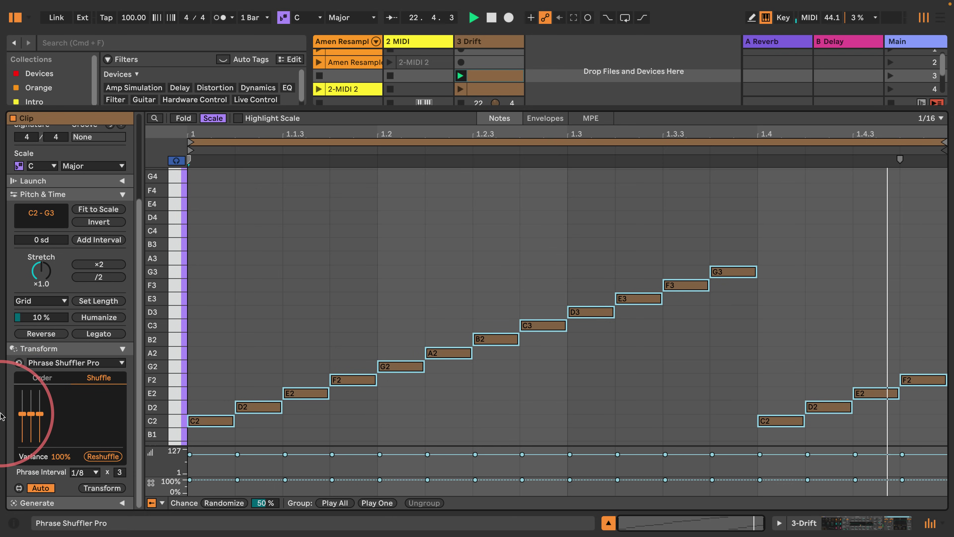
Set Phrase Shuffler Pro's Phrase Interval to 1/16 x 1 and restart playback
left_click(94, 472)
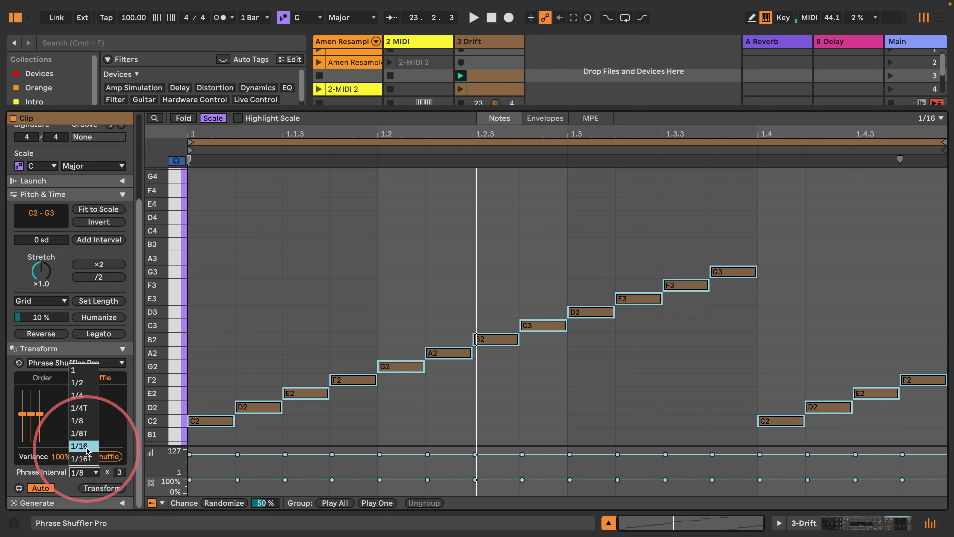
left_click(79, 446)
left_click_drag(119, 472, 119, 480)
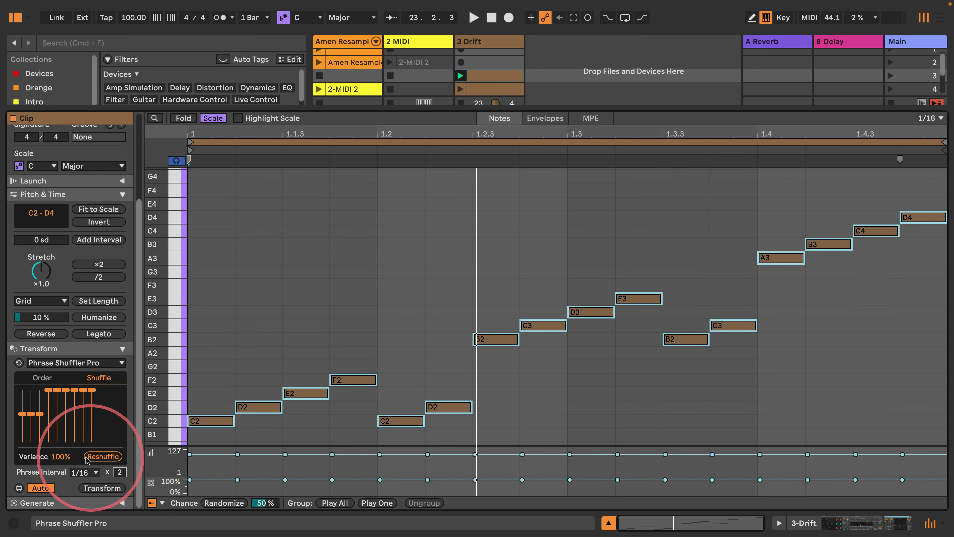
key("space")
Shape the shuffle sliders into uneven levels, alternating high and low values among the first seven and dropping the last one low
mouse_move(74, 423)
left_mouse_down()
mouse_move(87, 410)
mouse_move(113, 409)
mouse_move(119, 429)
left_mouse_up()
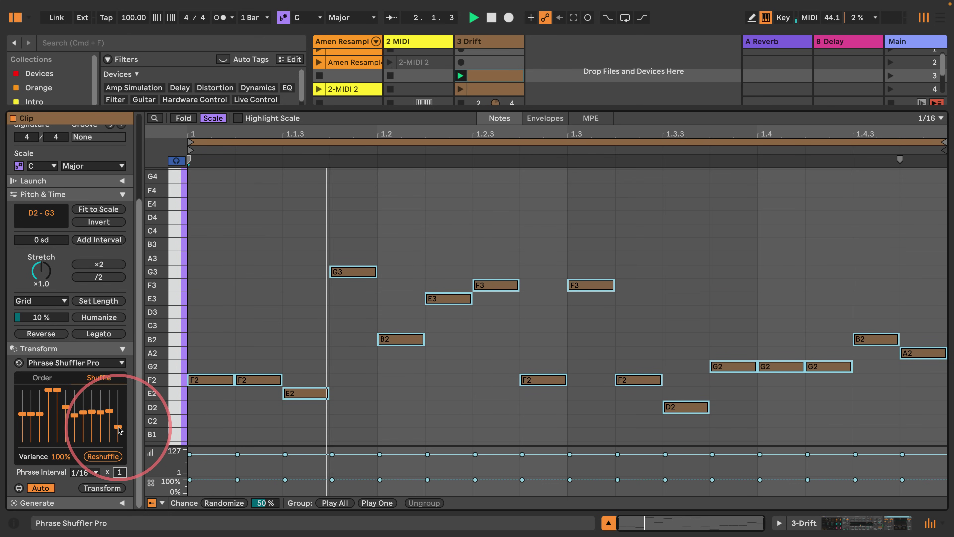
left_click(74, 429)
left_click(57, 429)
left_click(31, 397)
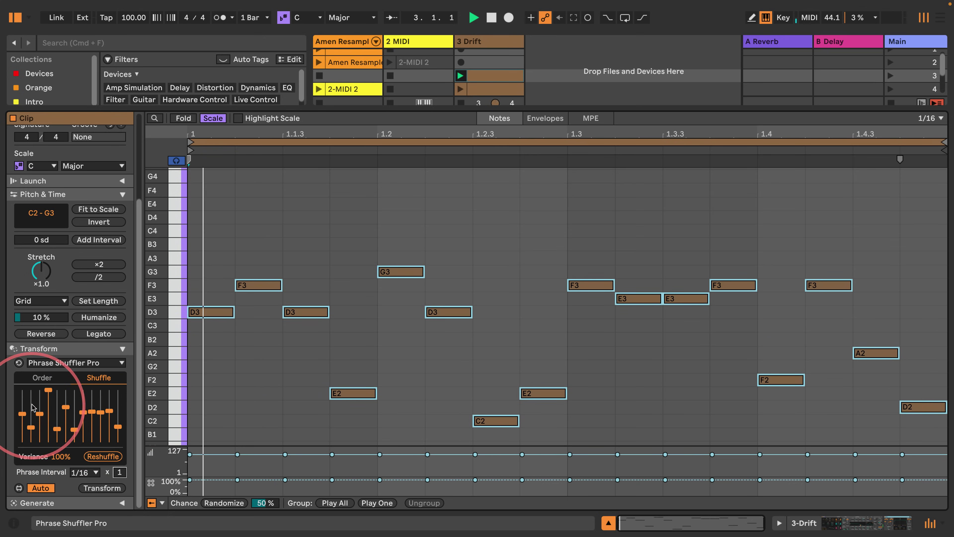
left_click(48, 400)
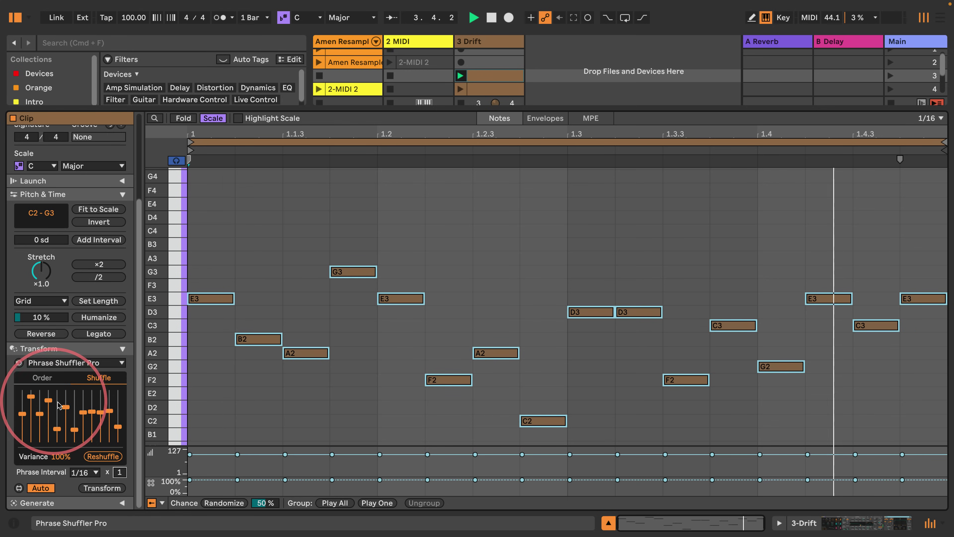
left_click(74, 398)
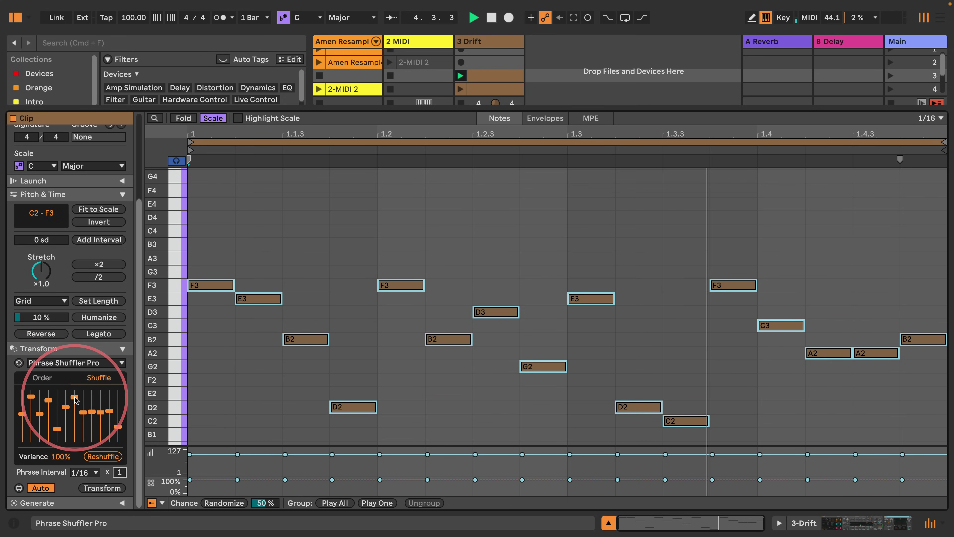